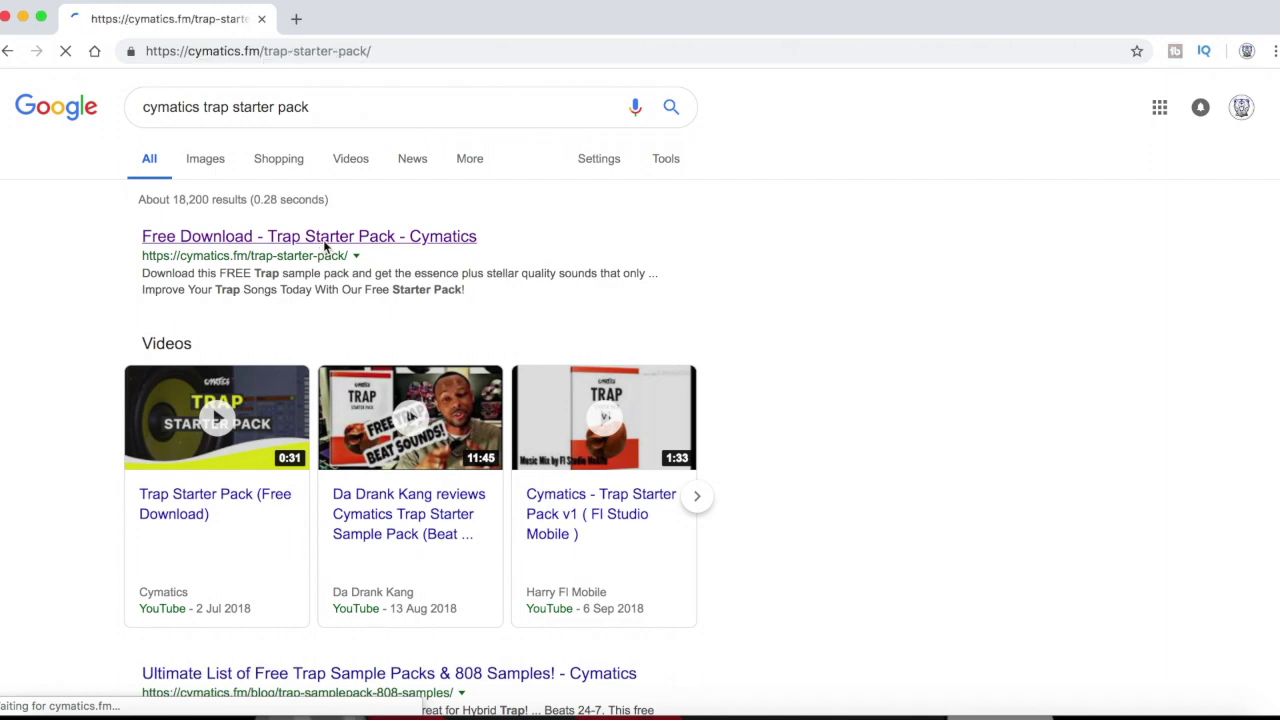
Examine the Trap Starter Pack page, including its description, artist testimonials and sample previews
scroll(1276, 213, down, 5)
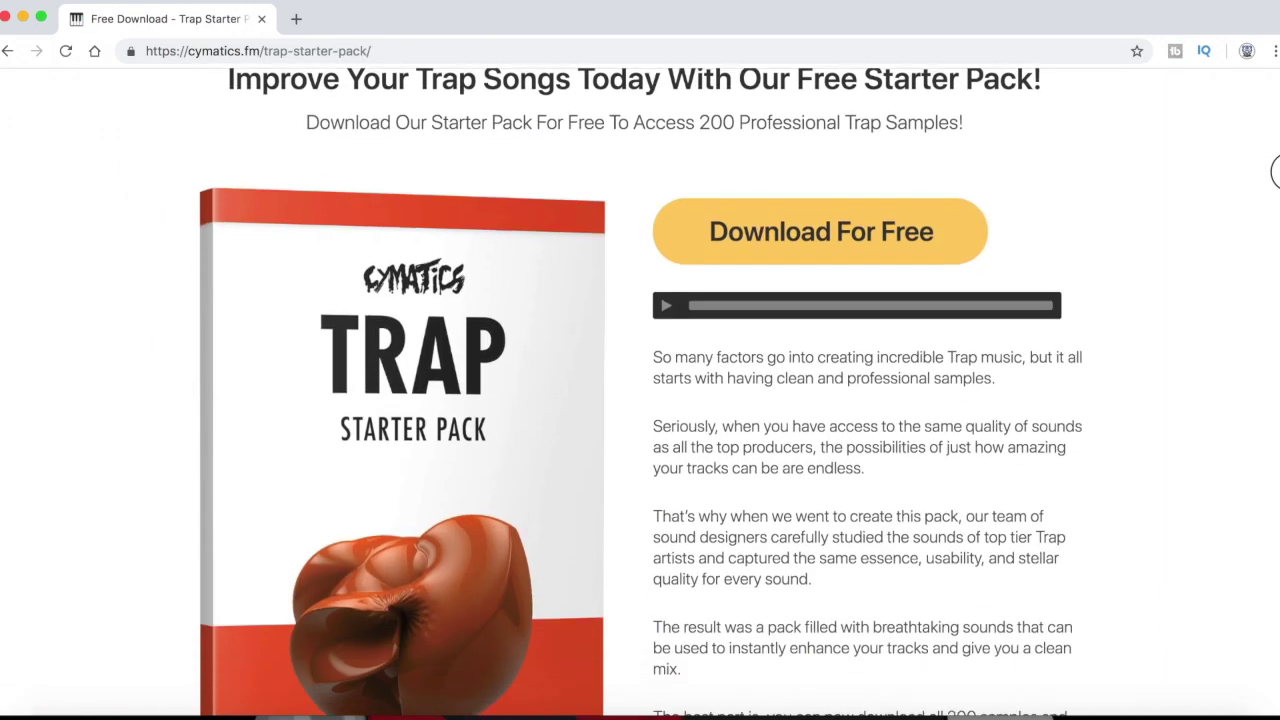
scroll(1276, 190, up, 3)
scroll(1276, 178, down, 12)
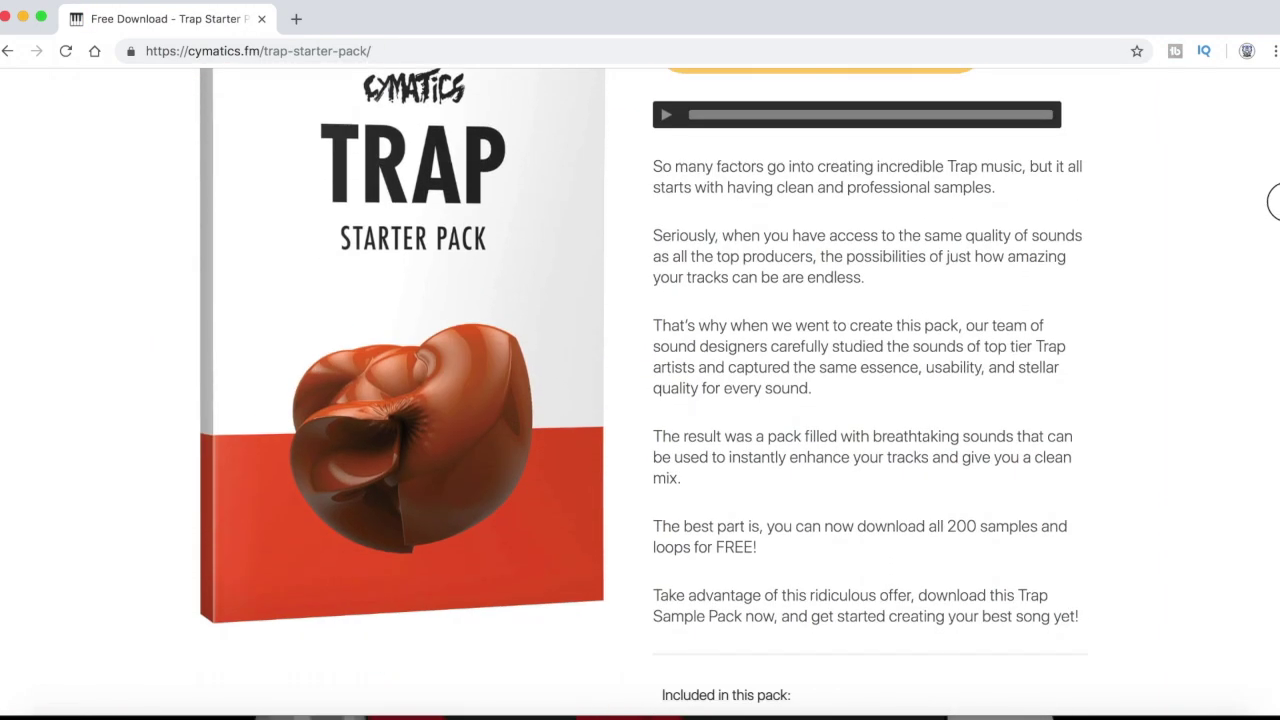
scroll(1270, 383, down, 2)
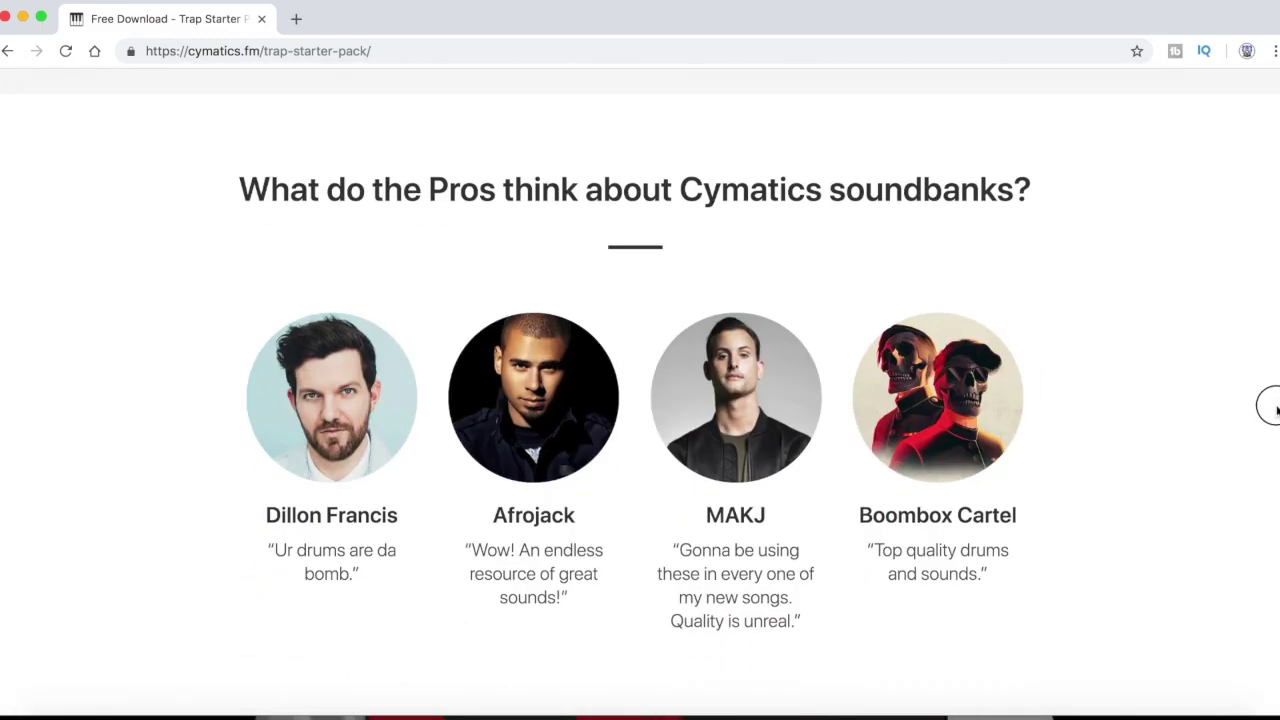
drag(503, 565, 631, 603)
click(1231, 471)
scroll(1276, 180, up, 15)
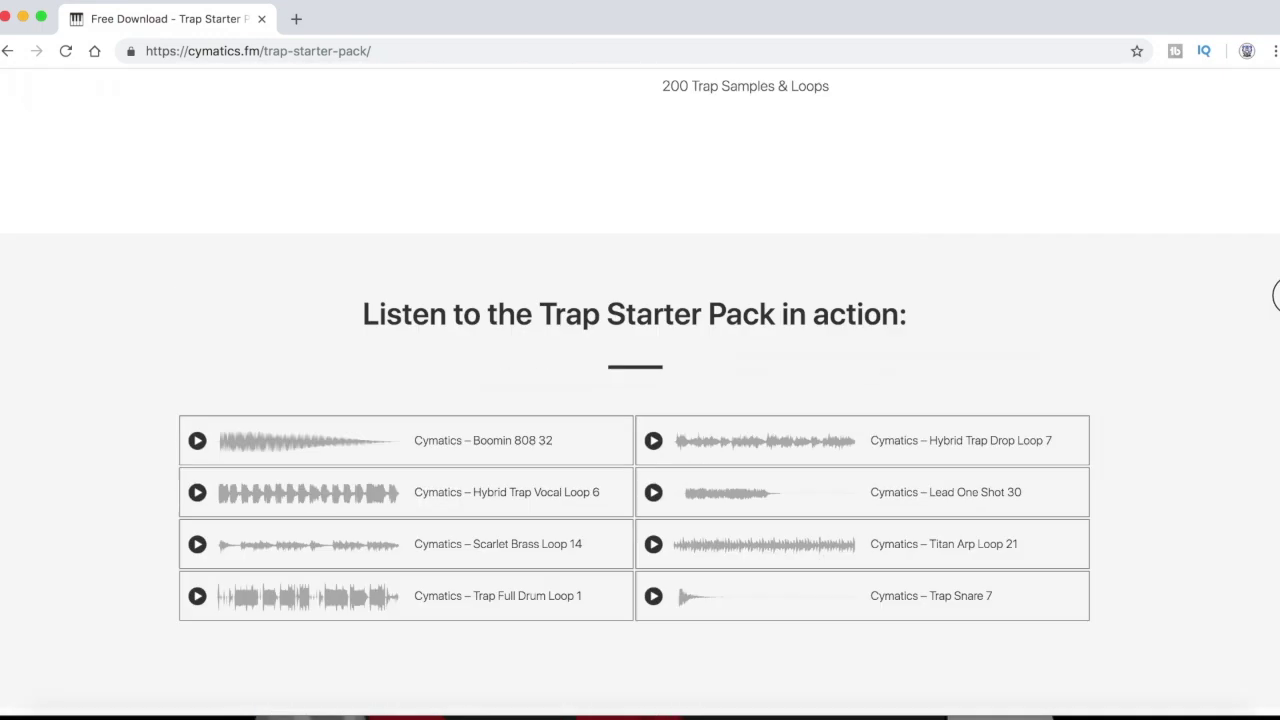
scroll(1276, 180, up, 2)
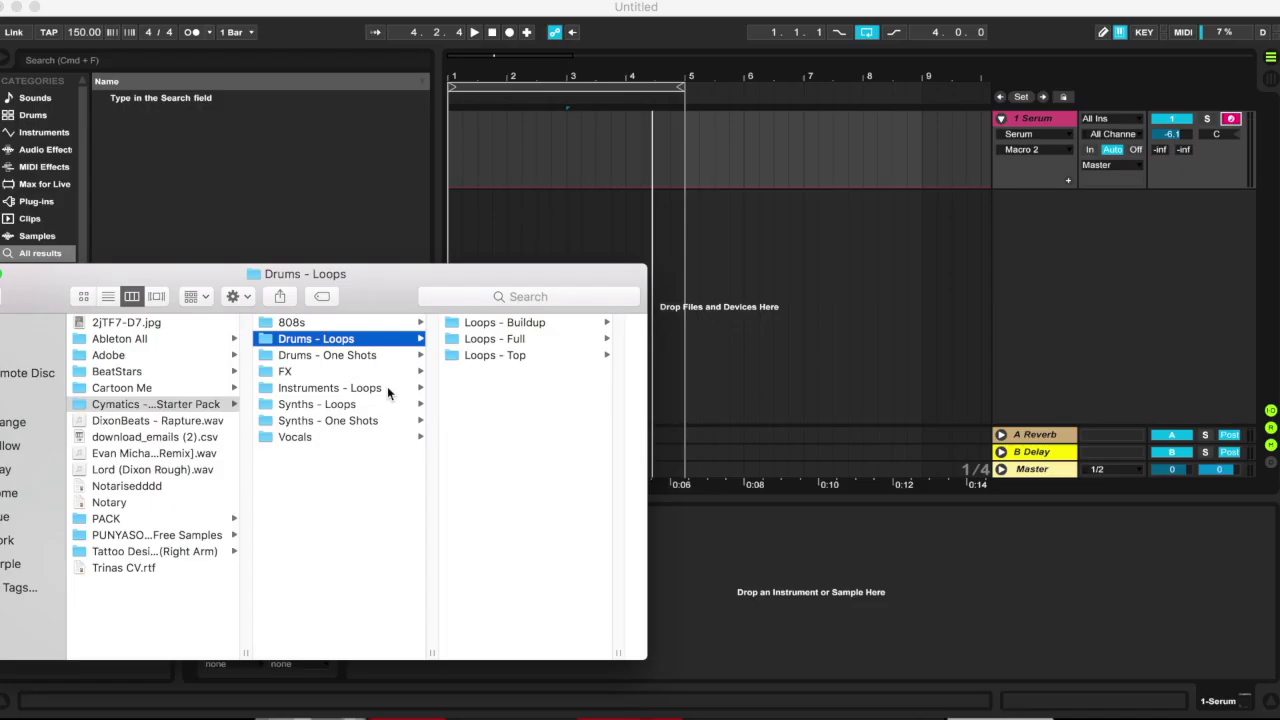
Add Brass Loop 10 - D#m 140 BPM from the pack's Instruments - Loops folder to a new audio track at bar 1 and start playback
click(393, 388)
click(488, 323)
drag(648, 644, 940, 648)
drag(539, 287, 460, 225)
click(427, 335)
click(491, 35)
click(474, 32)
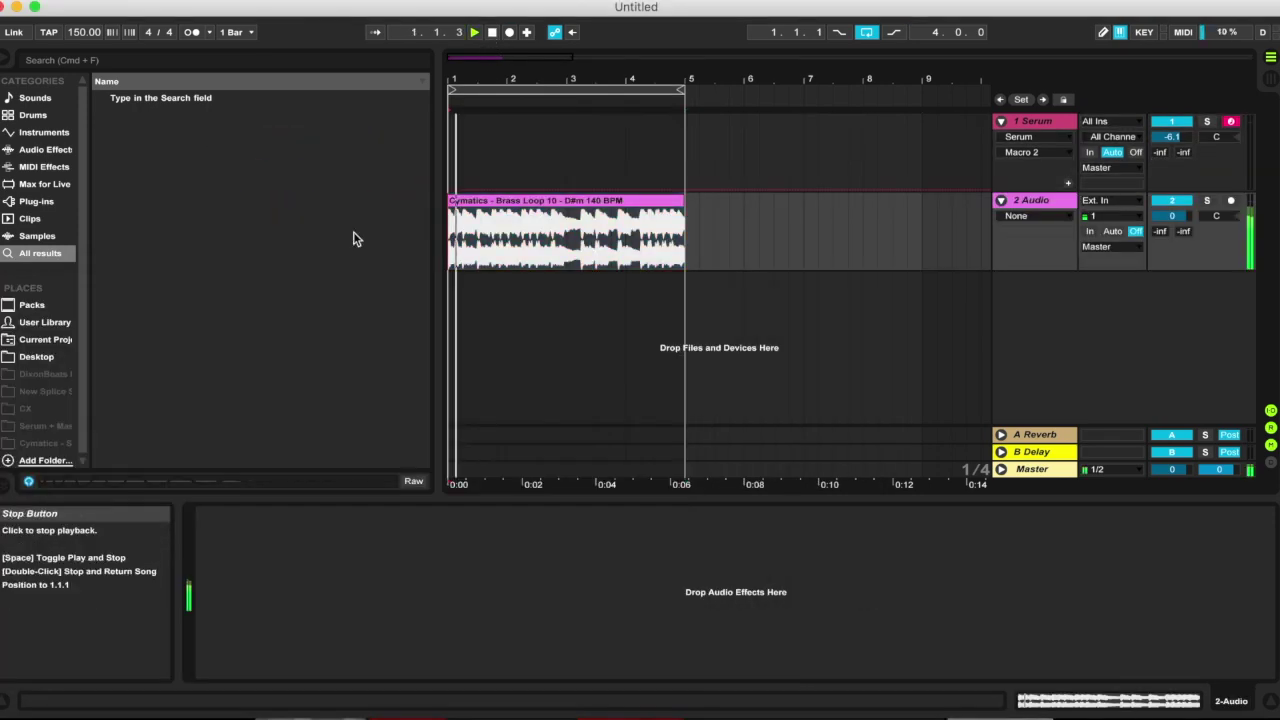
Replace the brass clip on the audio track with Moonlight Brass Loop 9 - 140 BPM G Min
click(63, 710)
drag(288, 321, 391, 390)
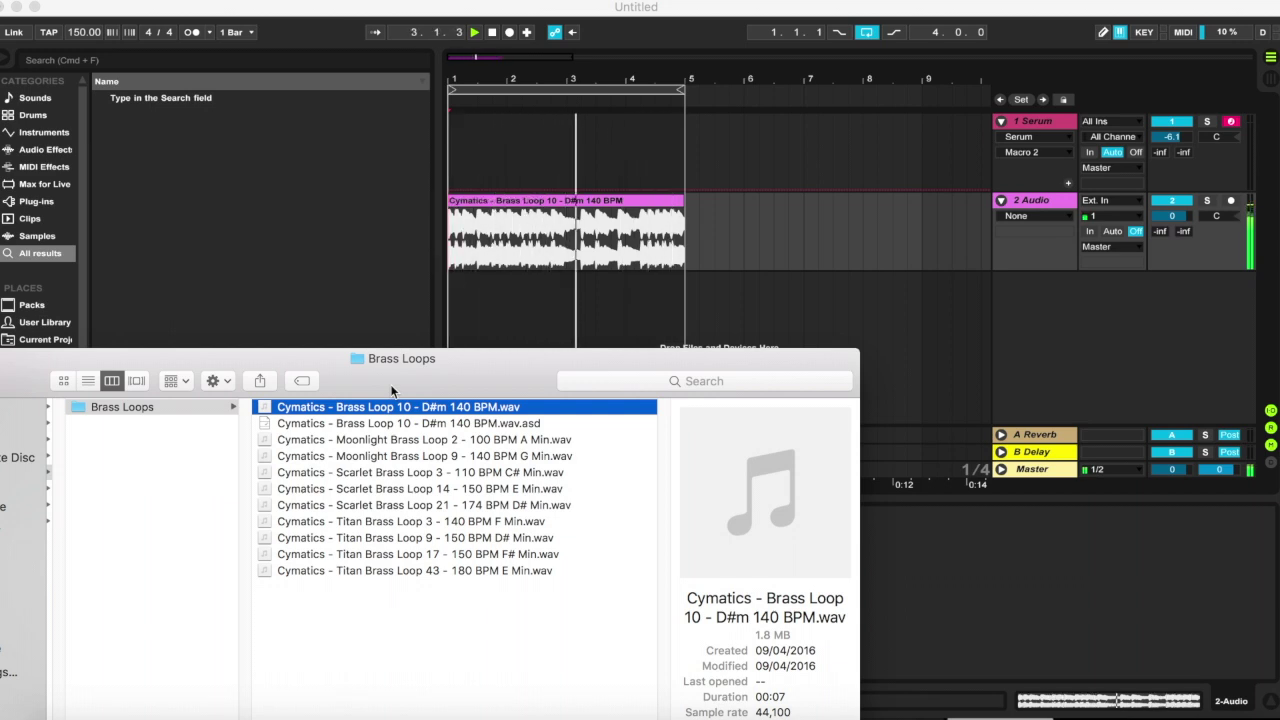
click(404, 424)
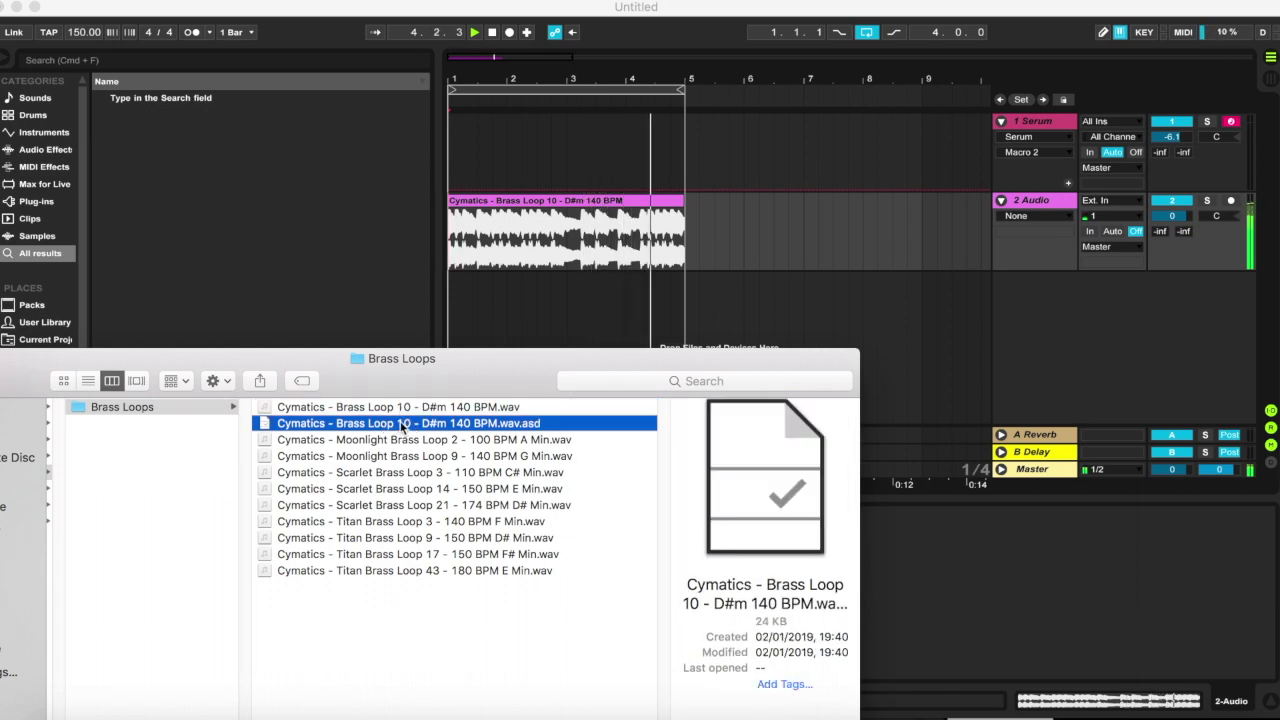
click(417, 456)
drag(417, 456, 455, 243)
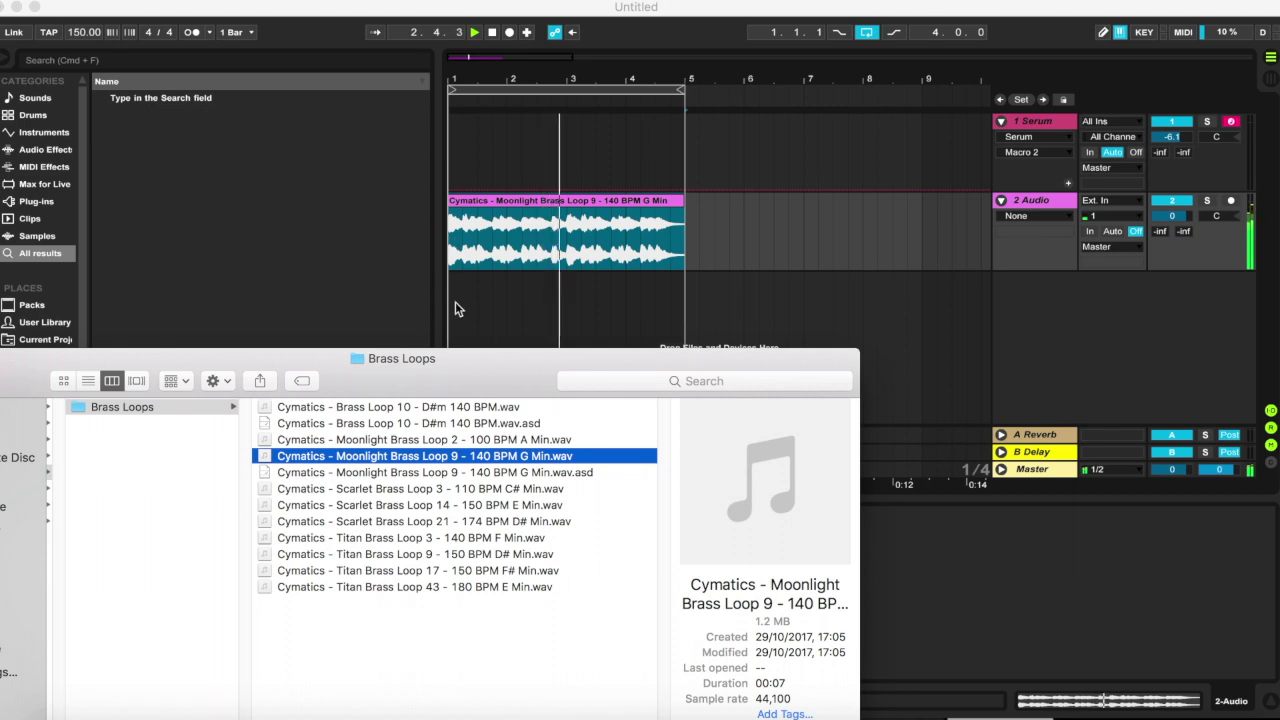
Replace the audio track's clip with Scarlet Brass Loop 14 - 150 BPM E Min
click(462, 489)
click(461, 505)
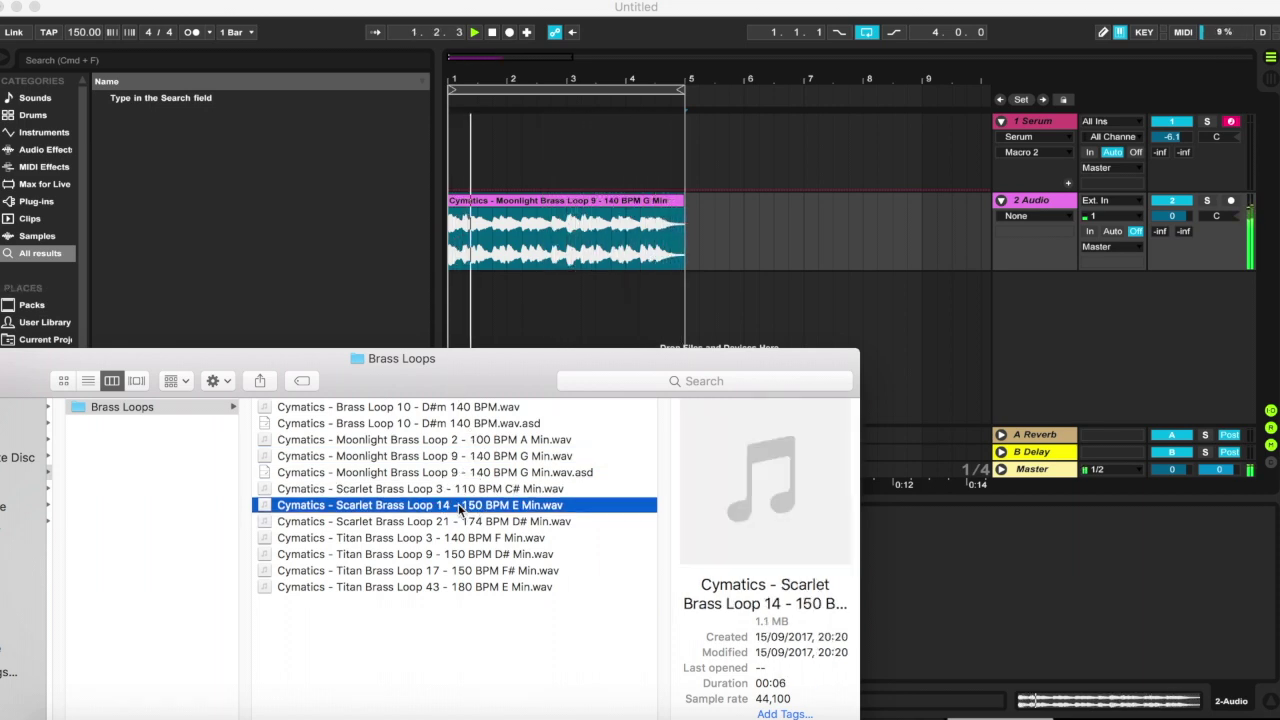
drag(461, 505, 457, 282)
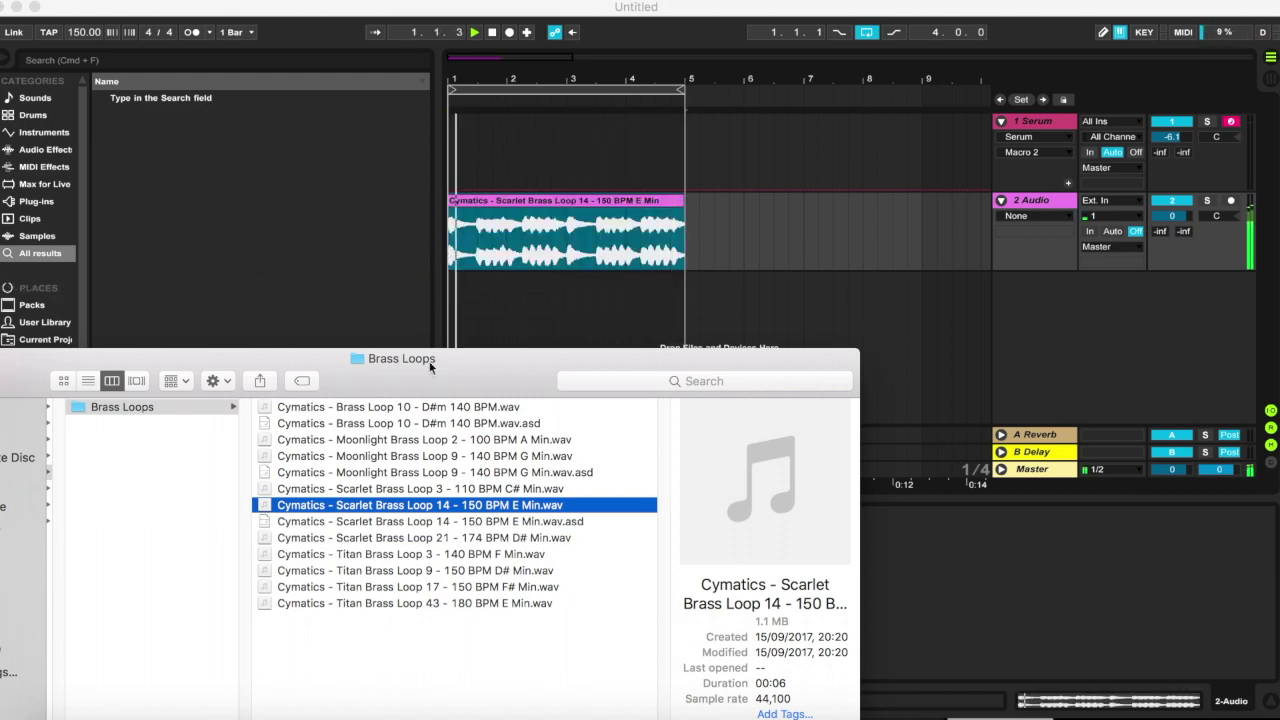
Replace the audio track's clip with Titan Brass Loop 9 - 150 BPM D# Min
click(480, 538)
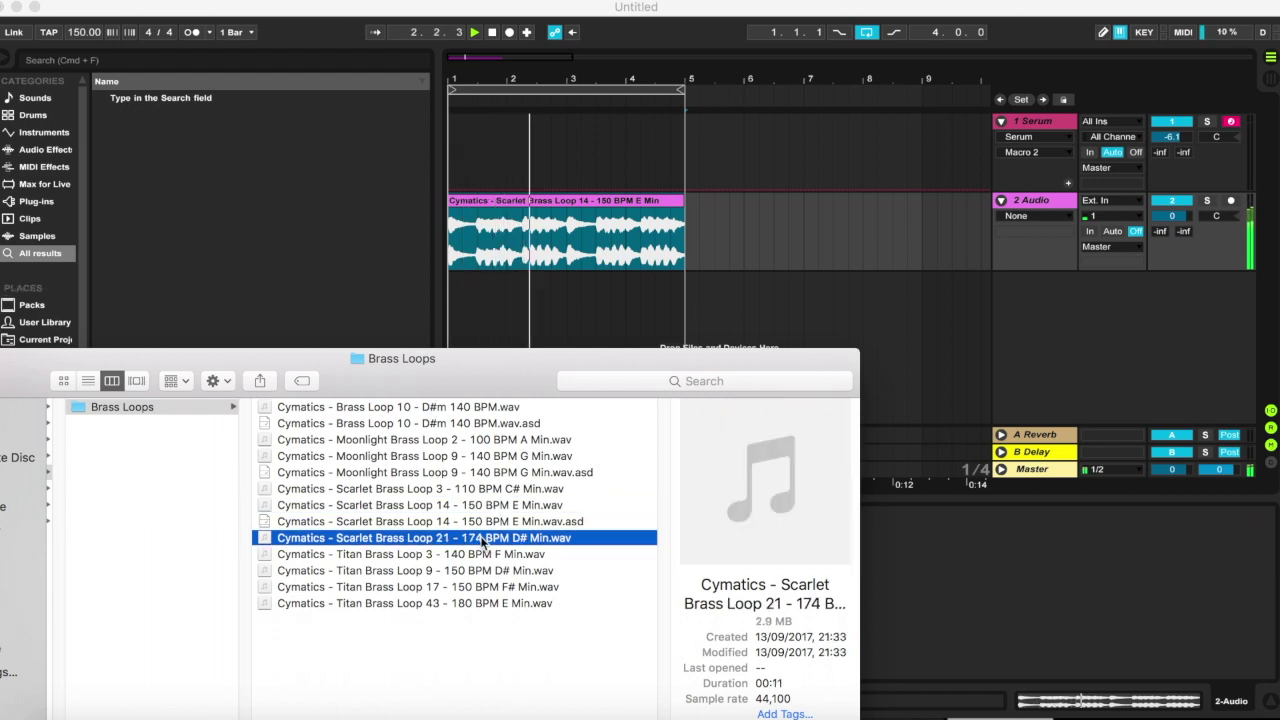
click(483, 570)
drag(480, 568, 453, 250)
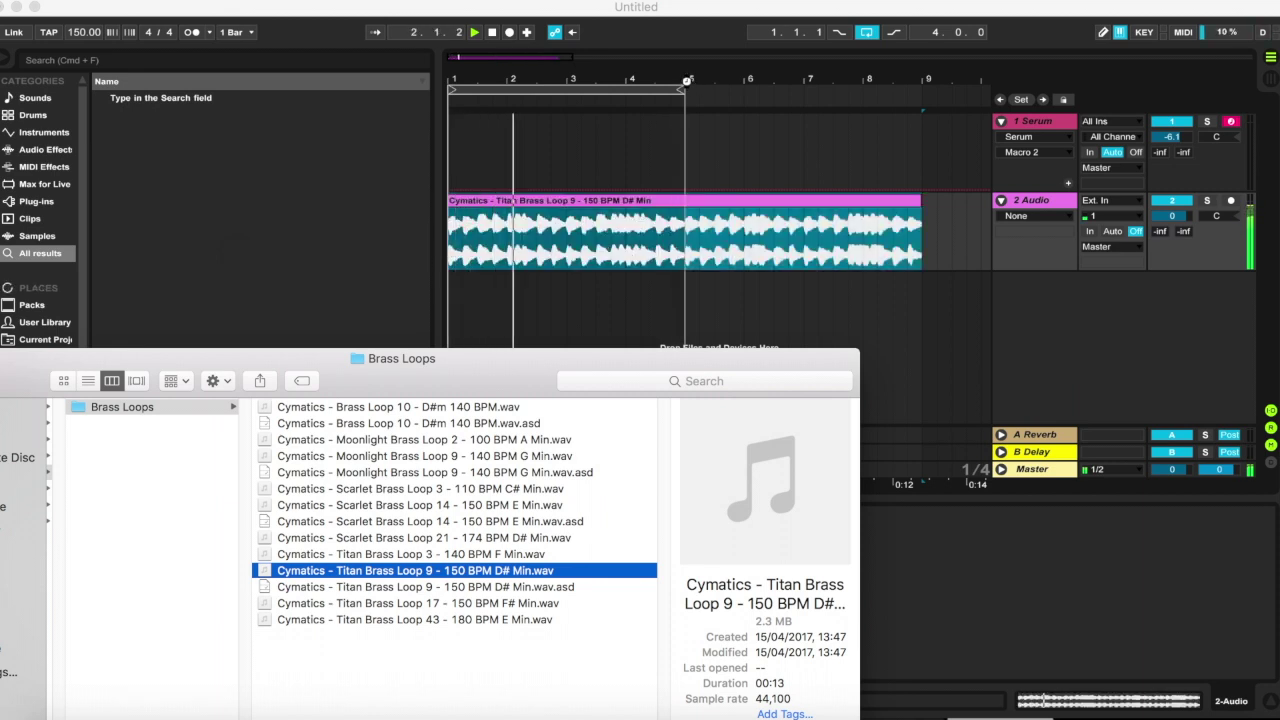
Audition Titan Brass Loop 17 on the audio track, followed by Titan Brass Loop 43 with the project tempo at 180 BPM
click(460, 603)
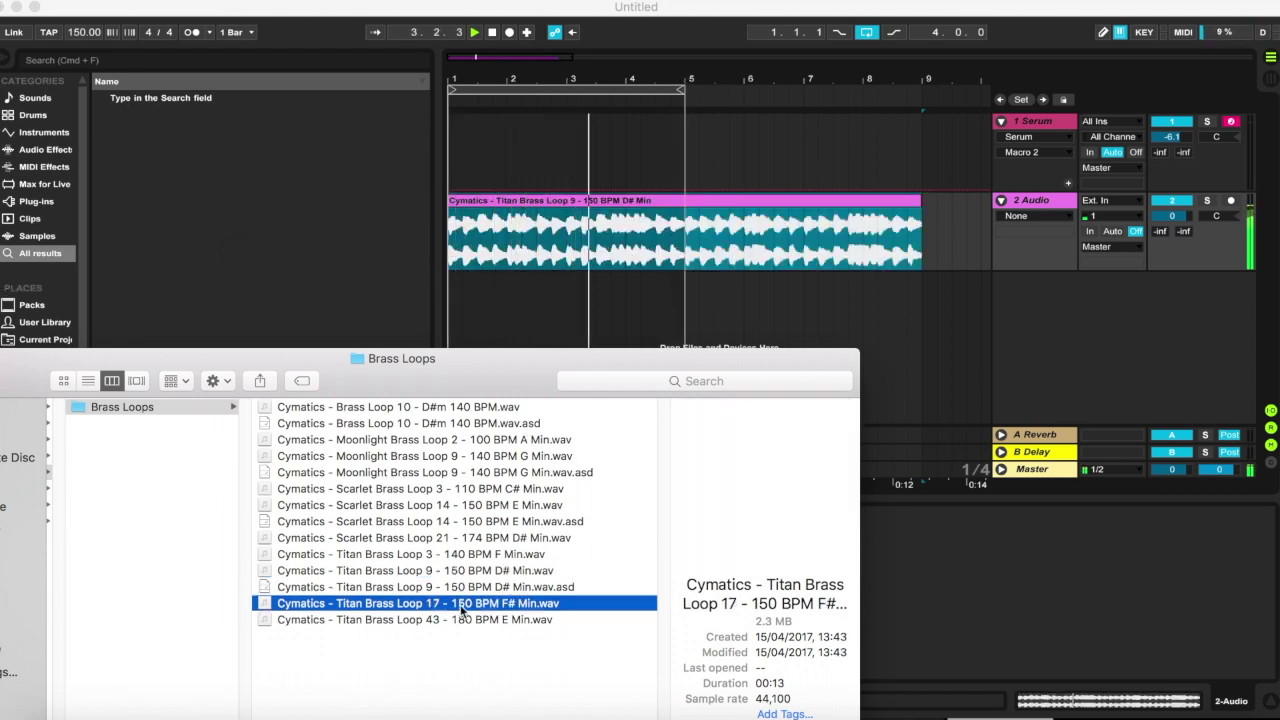
drag(460, 603, 451, 221)
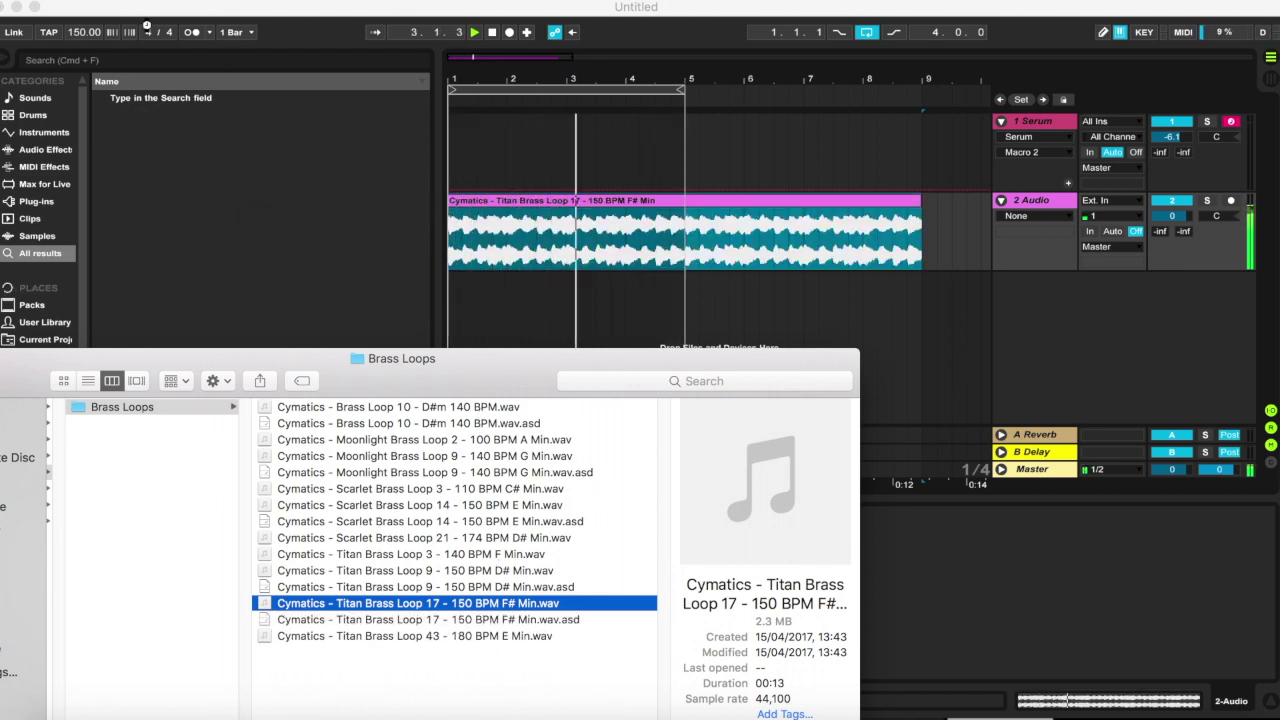
click(73, 32)
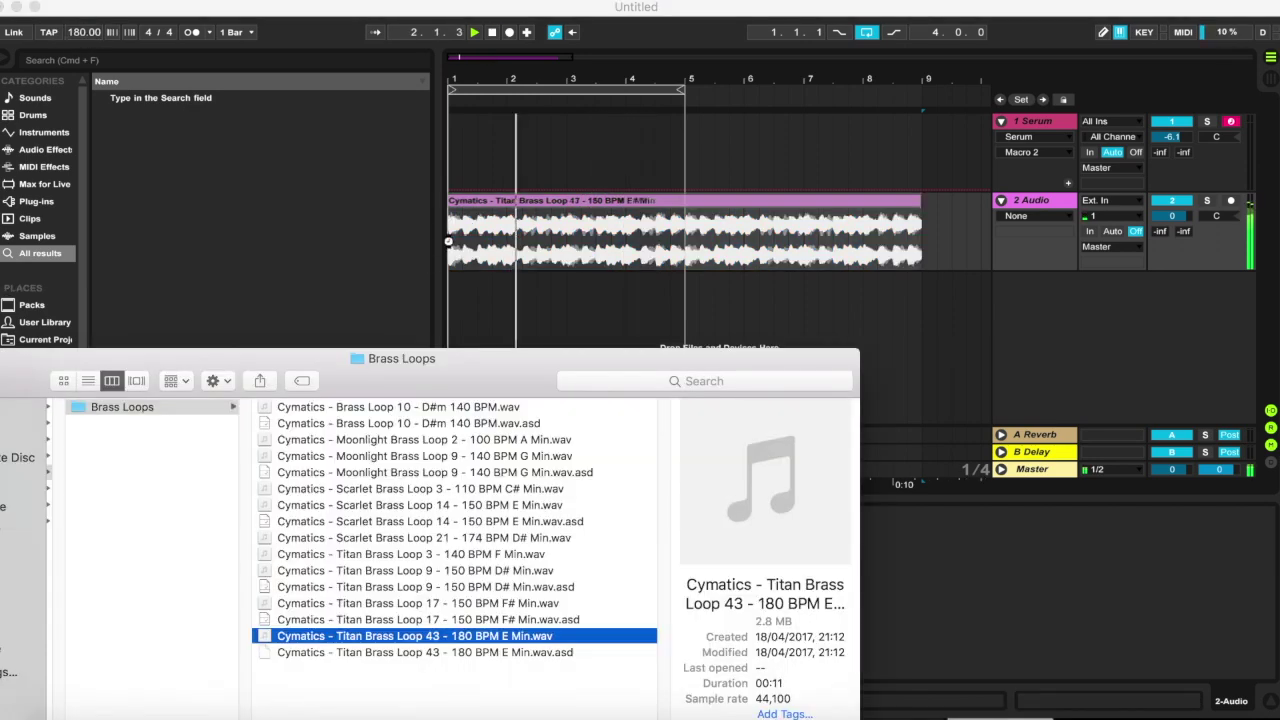
drag(449, 241, 449, 241)
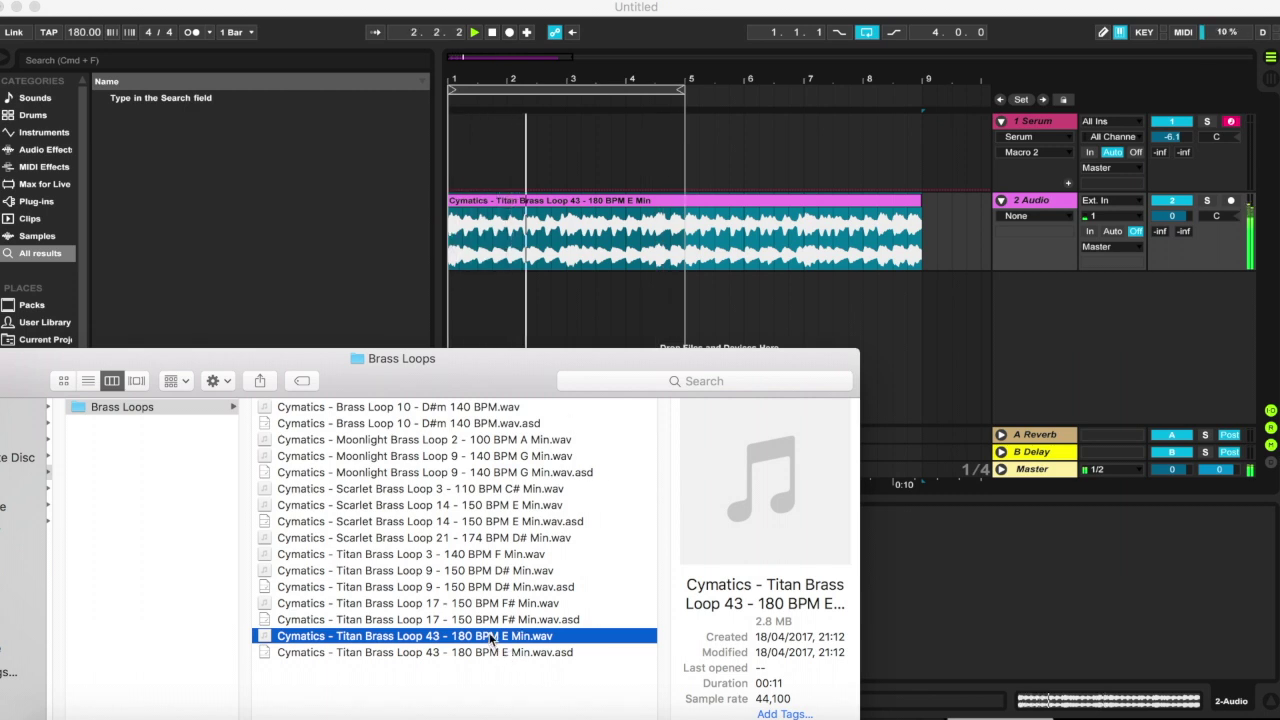
Replace the audio track's clip with Scarlet Brass Loop 21 - 174 BPM D# Min
click(494, 540)
drag(494, 540, 451, 252)
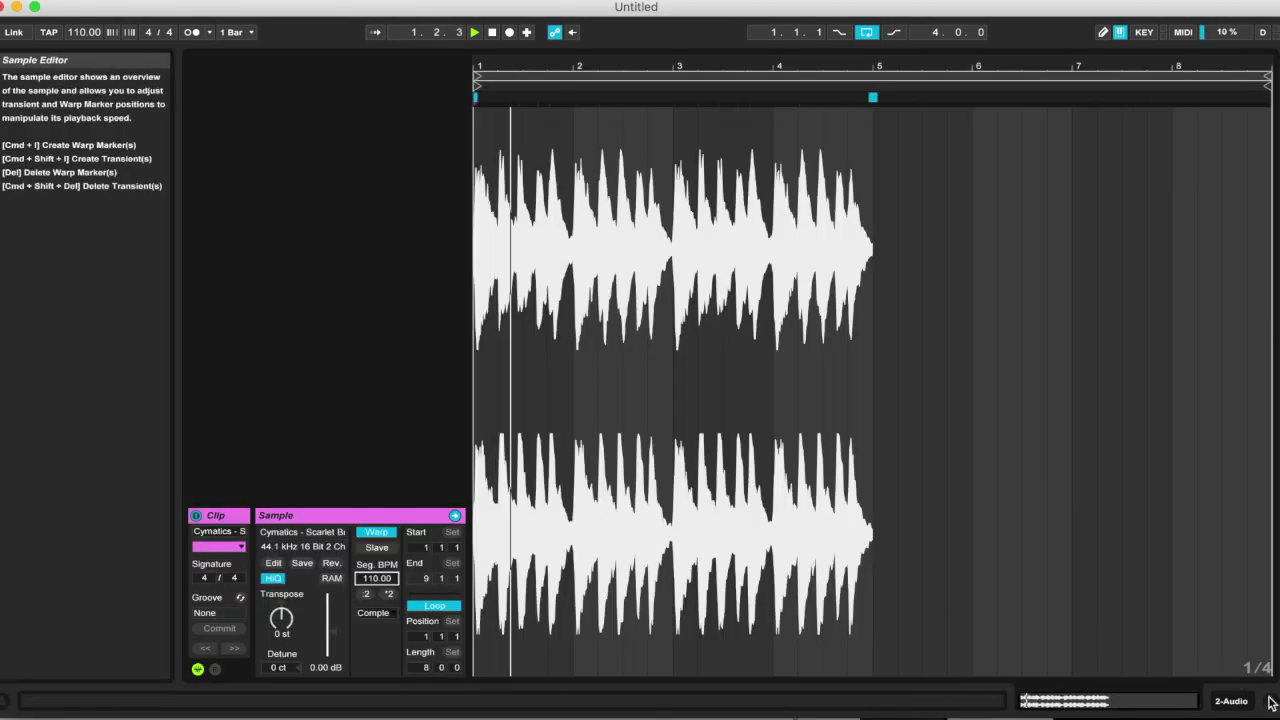
Return to the arrangement and shorten the Scarlet Brass Loop 3 clip to end at bar 5
click(1272, 703)
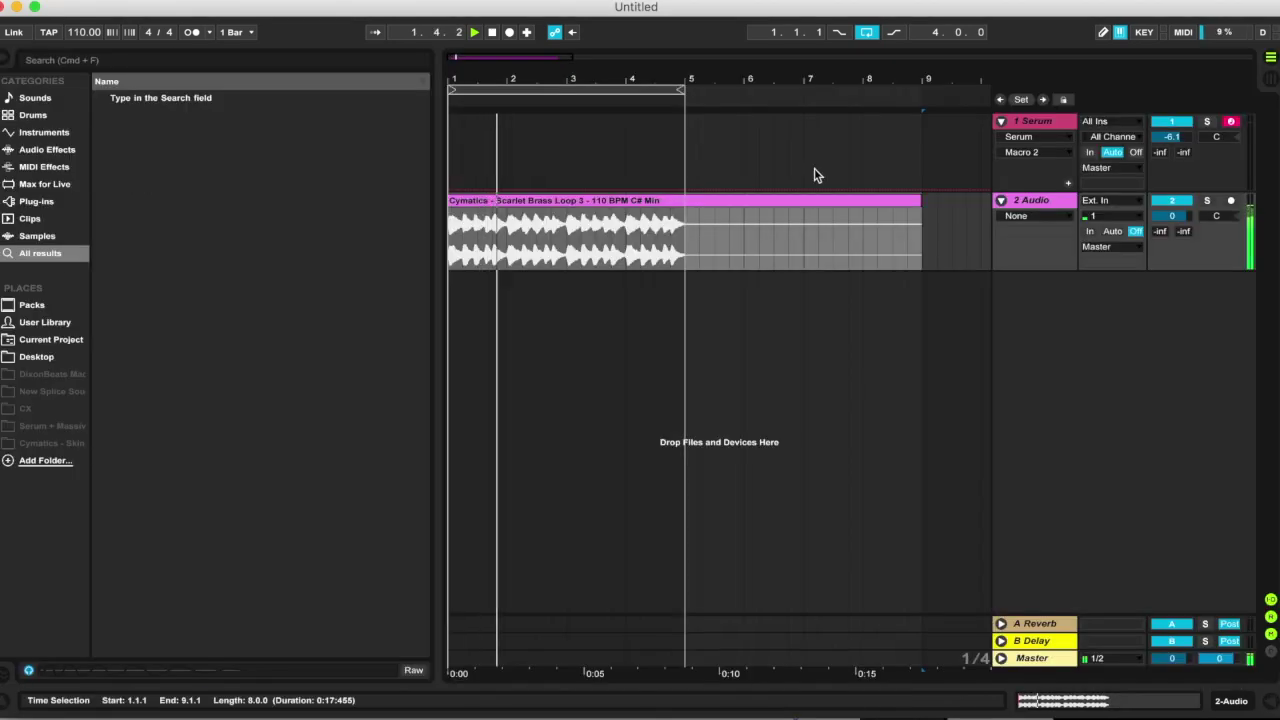
drag(916, 198, 862, 200)
drag(785, 202, 686, 200)
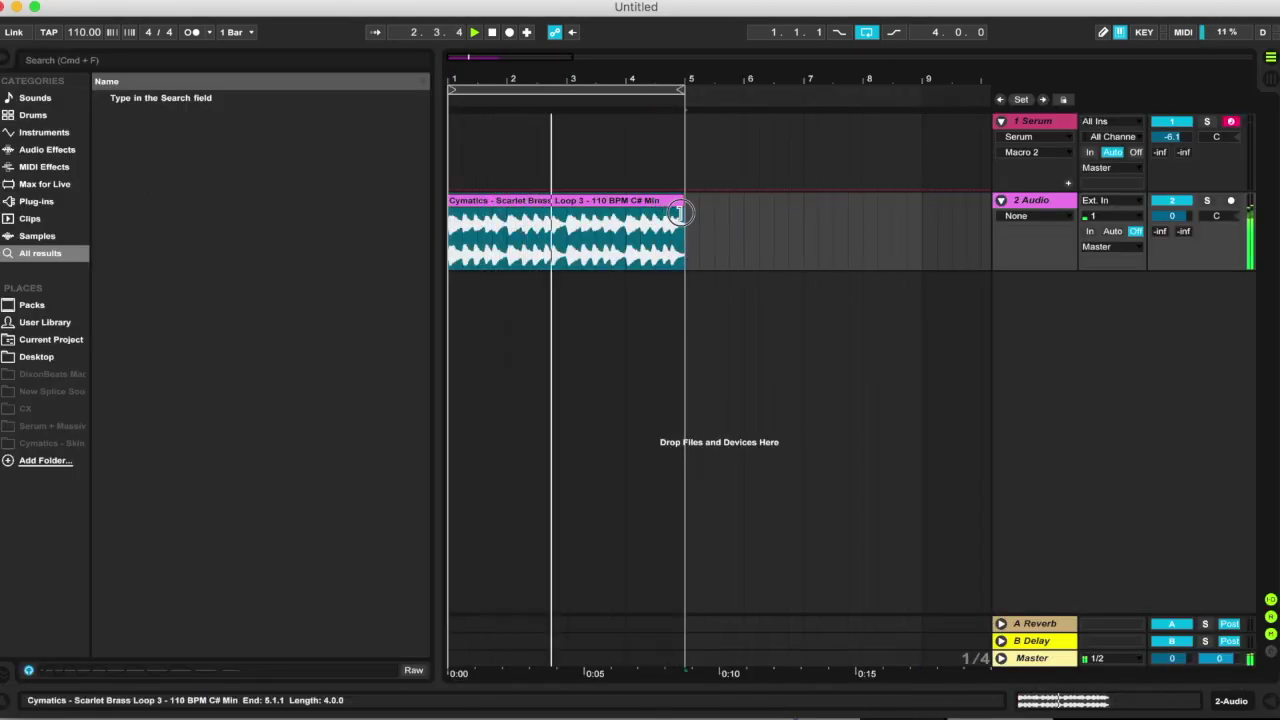
Replace the audio track's clip with Moonlight Brass Loop 2 - 100 BPM A Min
click(110, 712)
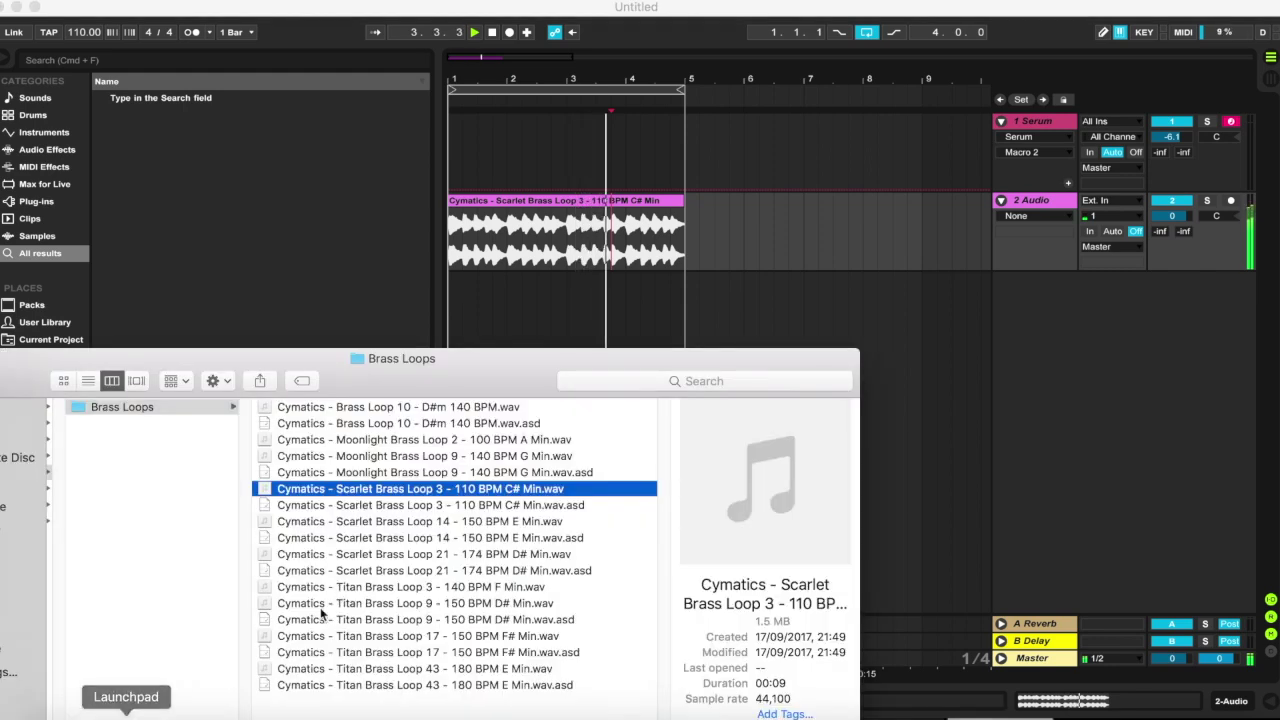
click(500, 439)
drag(505, 439, 460, 262)
Open the pack's Synth Loops folder inside Synths - Loops and widen the file list to show the full sample names
drag(473, 360, 588, 295)
drag(420, 664, 210, 670)
click(400, 419)
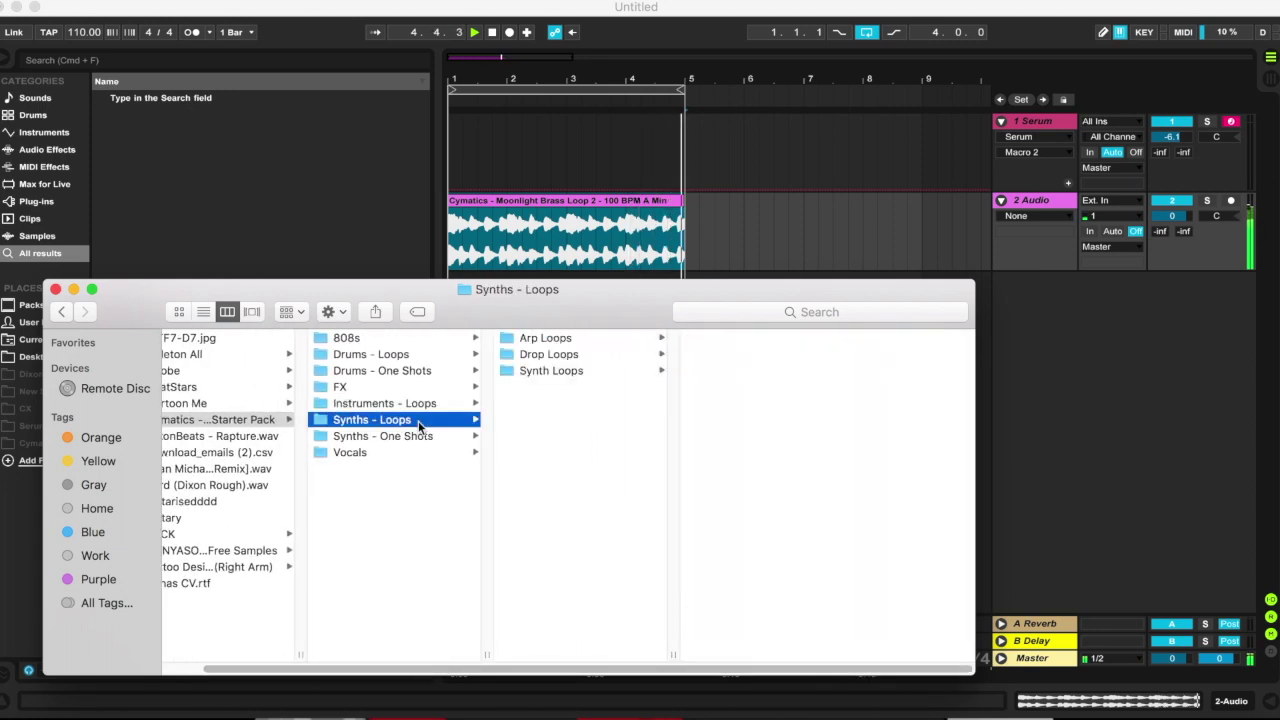
click(555, 370)
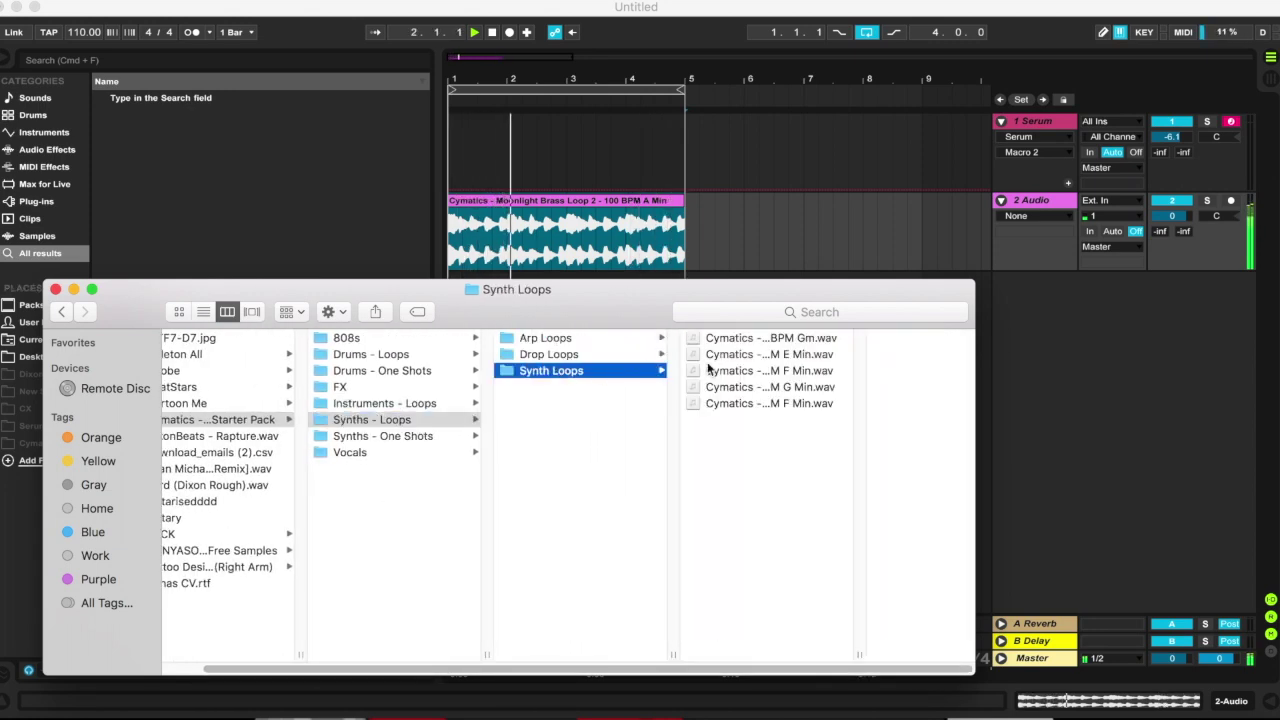
key(Right)
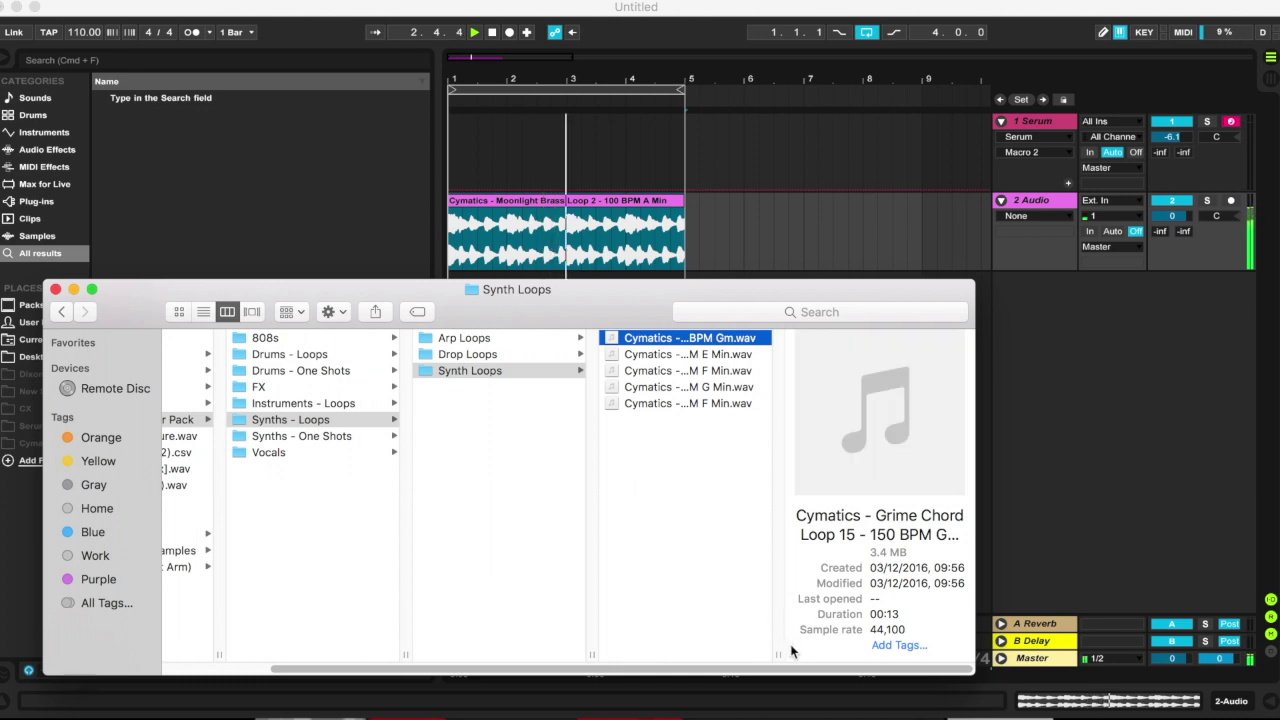
drag(792, 652, 986, 640)
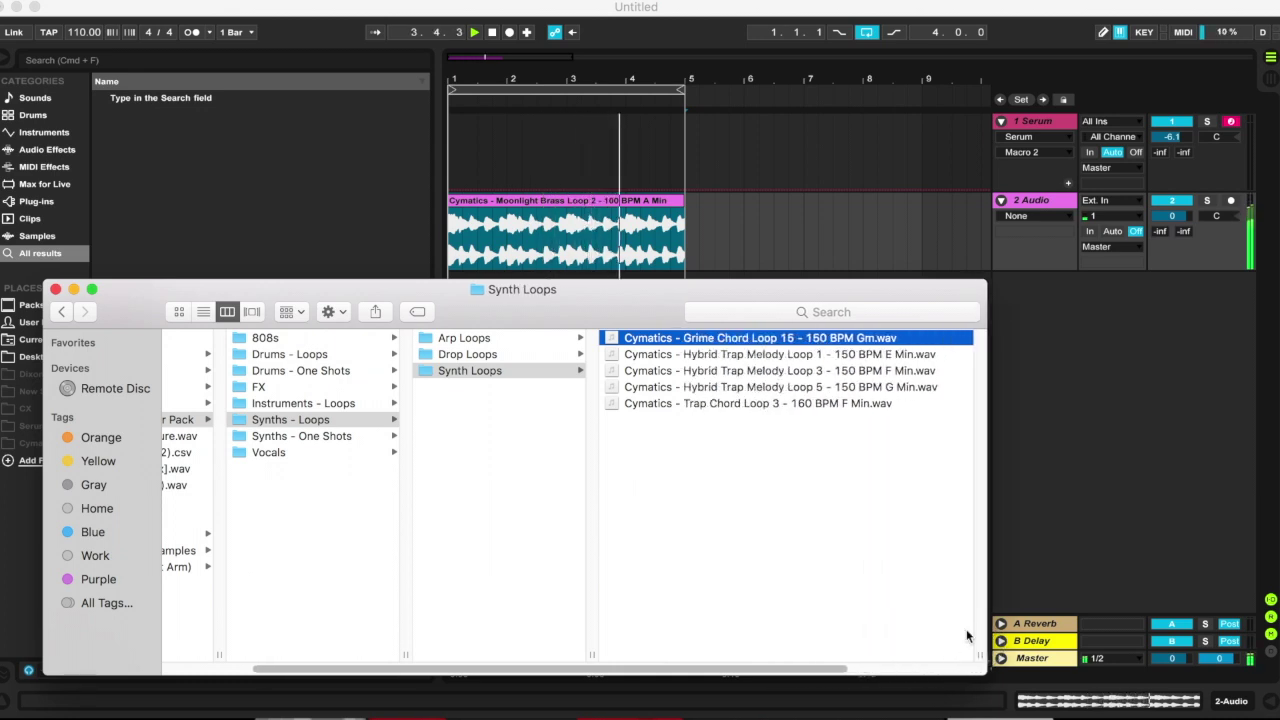
drag(707, 292, 555, 340)
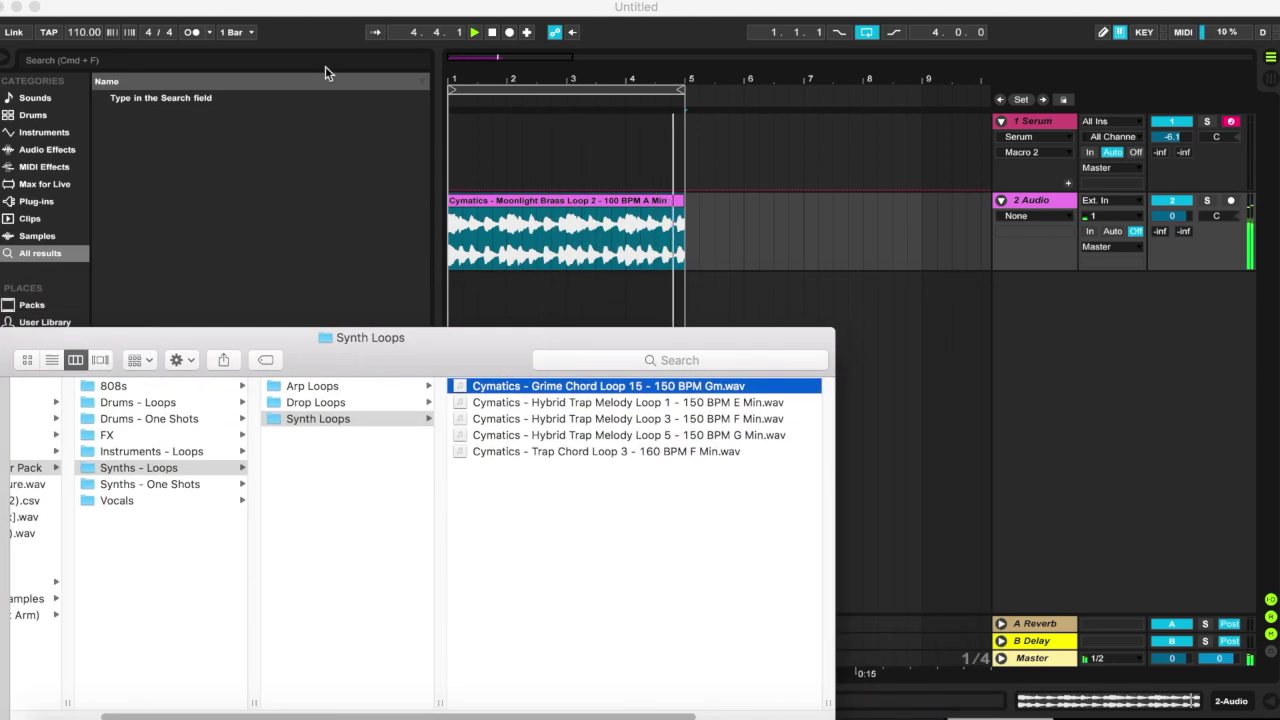
Replace the audio track's clip with Grime Chord Loop 15 - 150 BPM Gm and set the project tempo to 150 BPM
drag(547, 385, 463, 250)
click(80, 38)
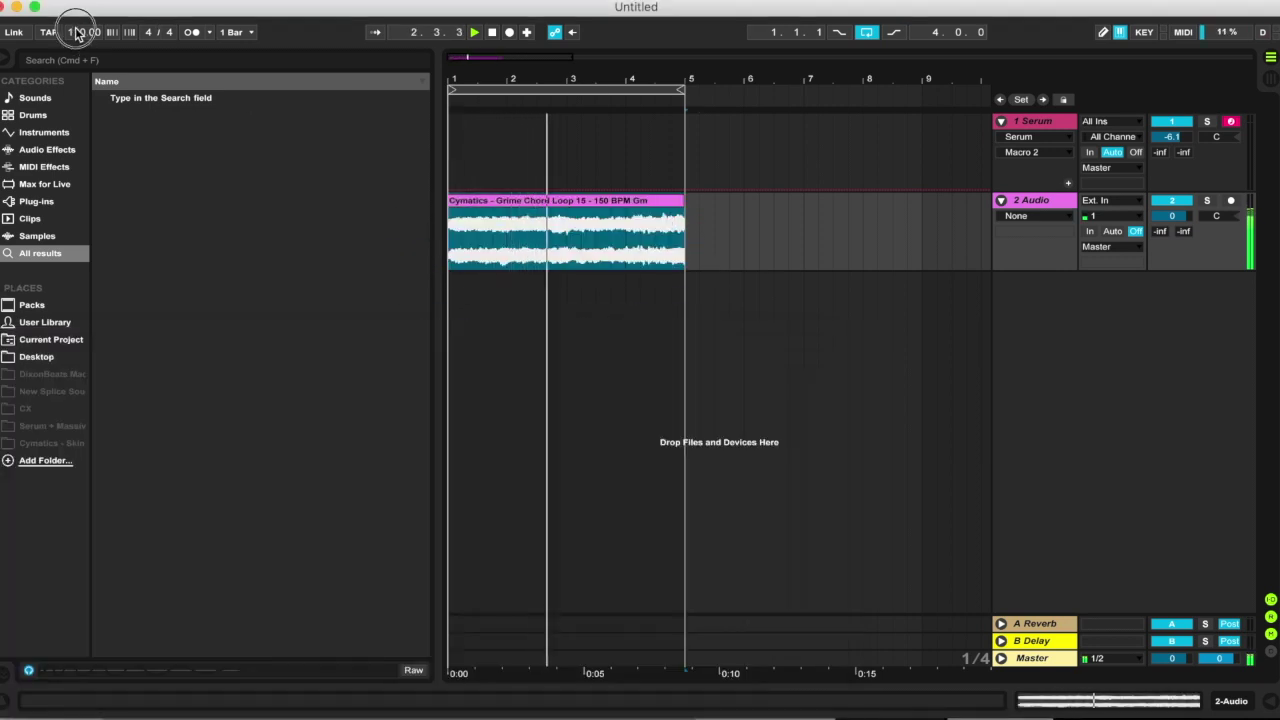
text(125)
key(Return)
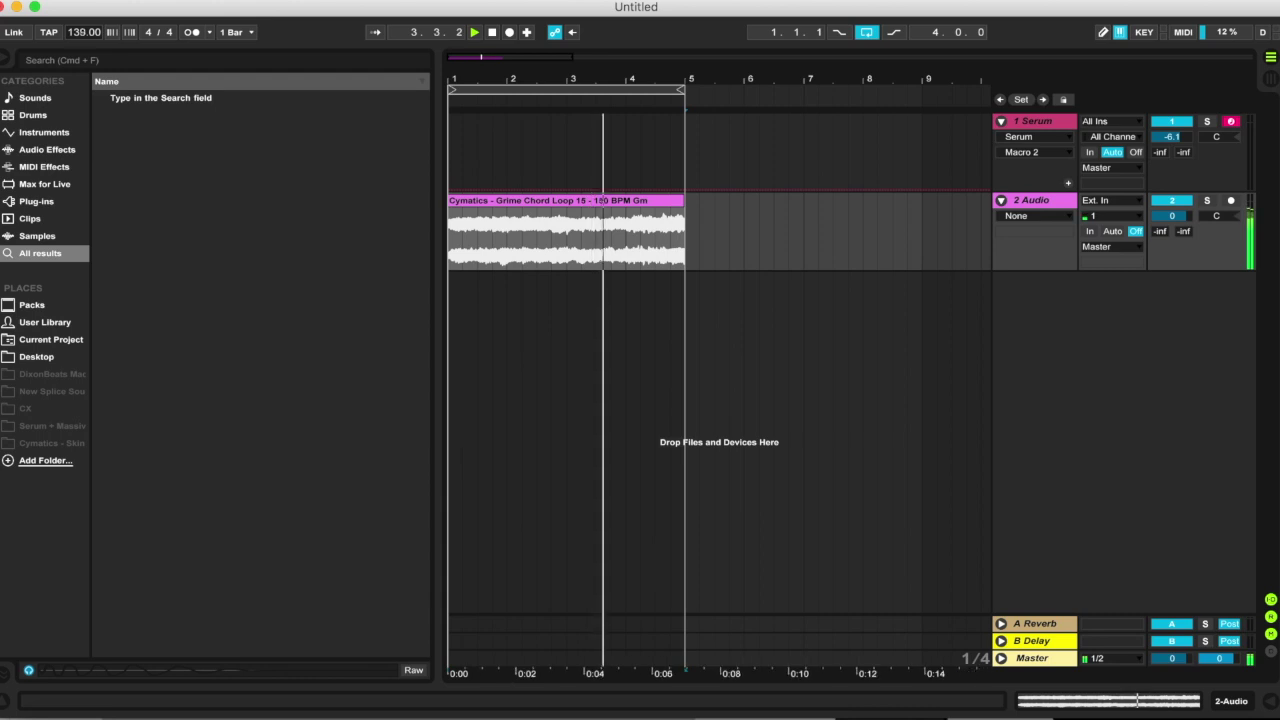
text(149)
key(Return)
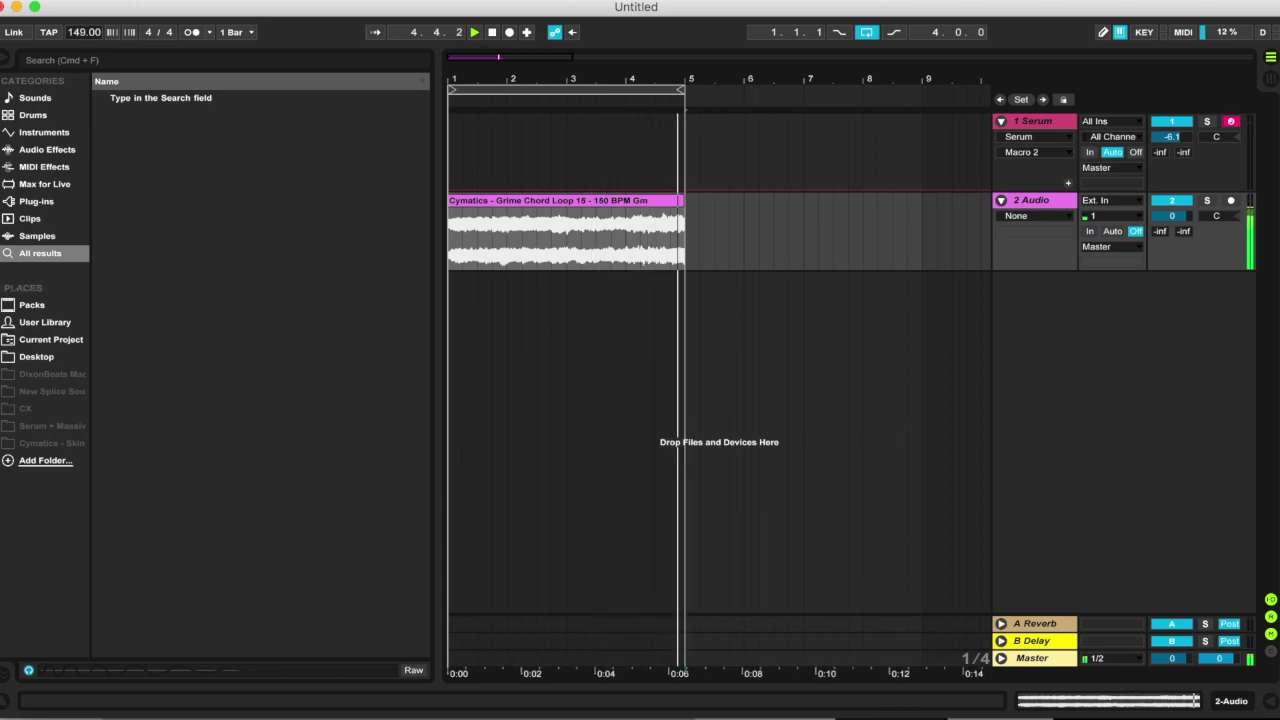
scroll(84, 32, up, 1)
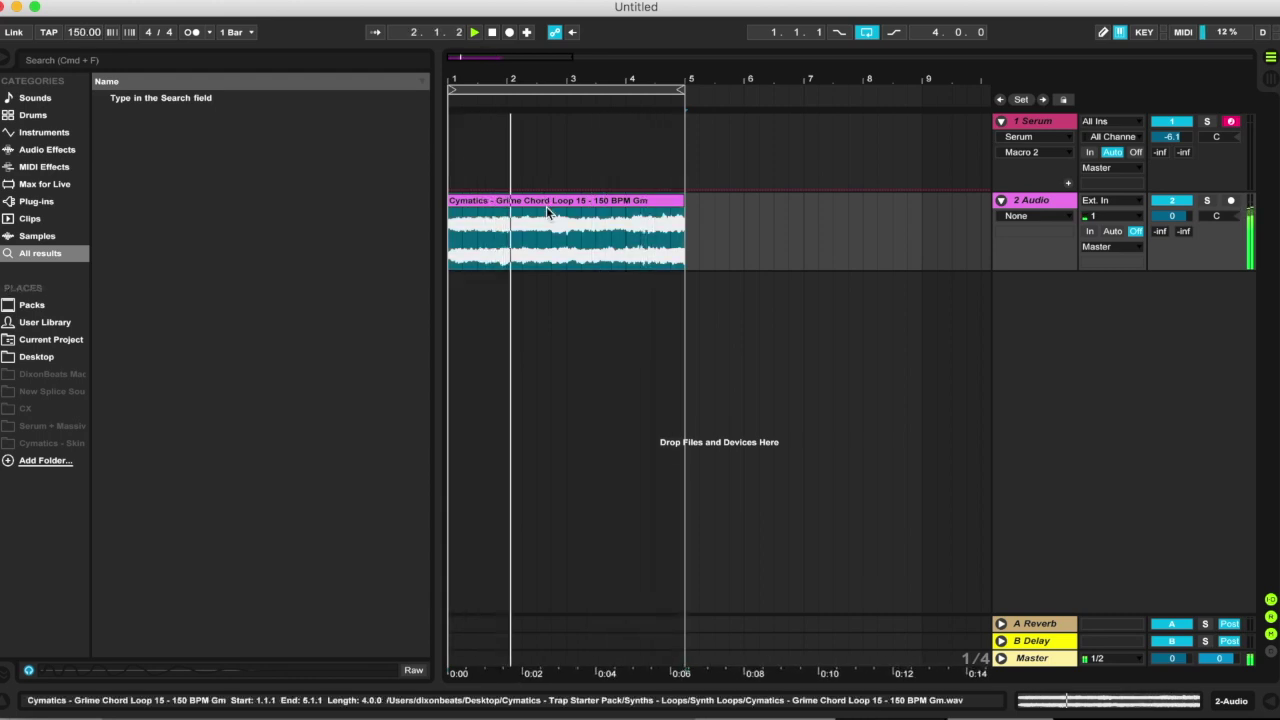
Set the Grime Chord Loop 15 clip's segment BPM to 150 and return to the arrangement
double_click(546, 206)
text(150)
key(Return)
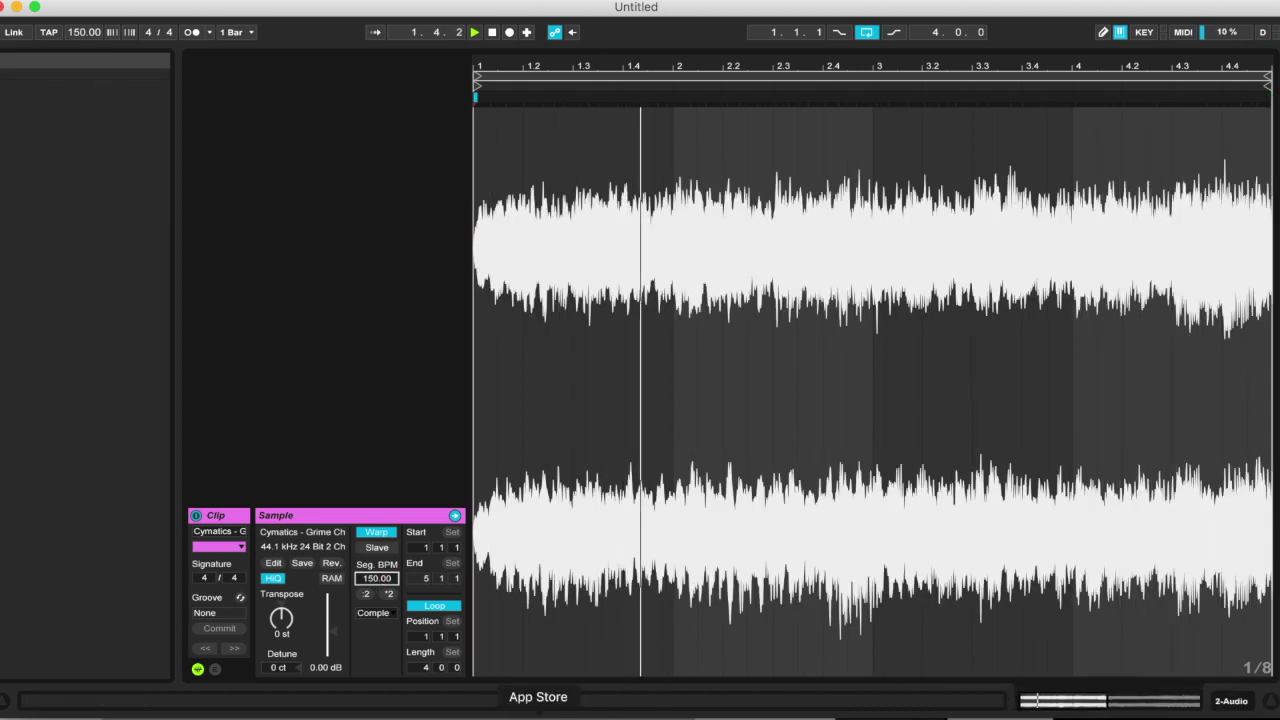
click(1272, 708)
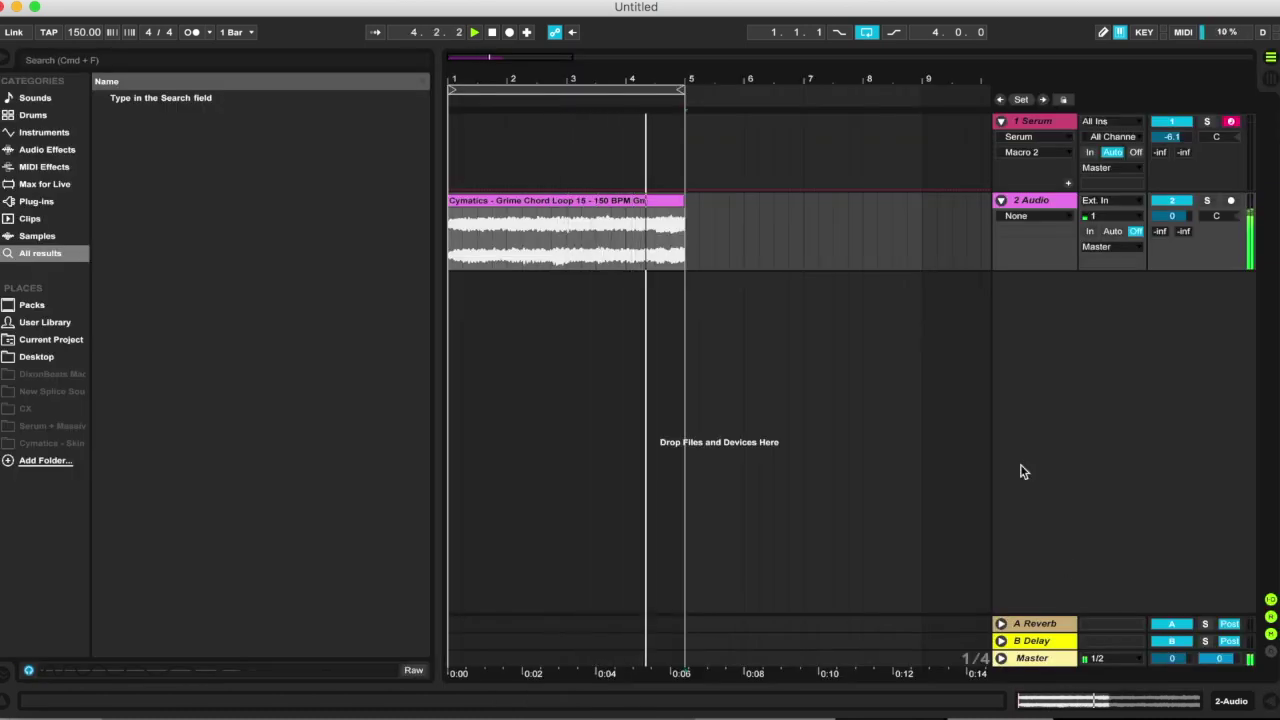
Replace the chord clip on the audio track with Hybrid Trap Melody Loop 1 - 150 BPM E Min
click(68, 712)
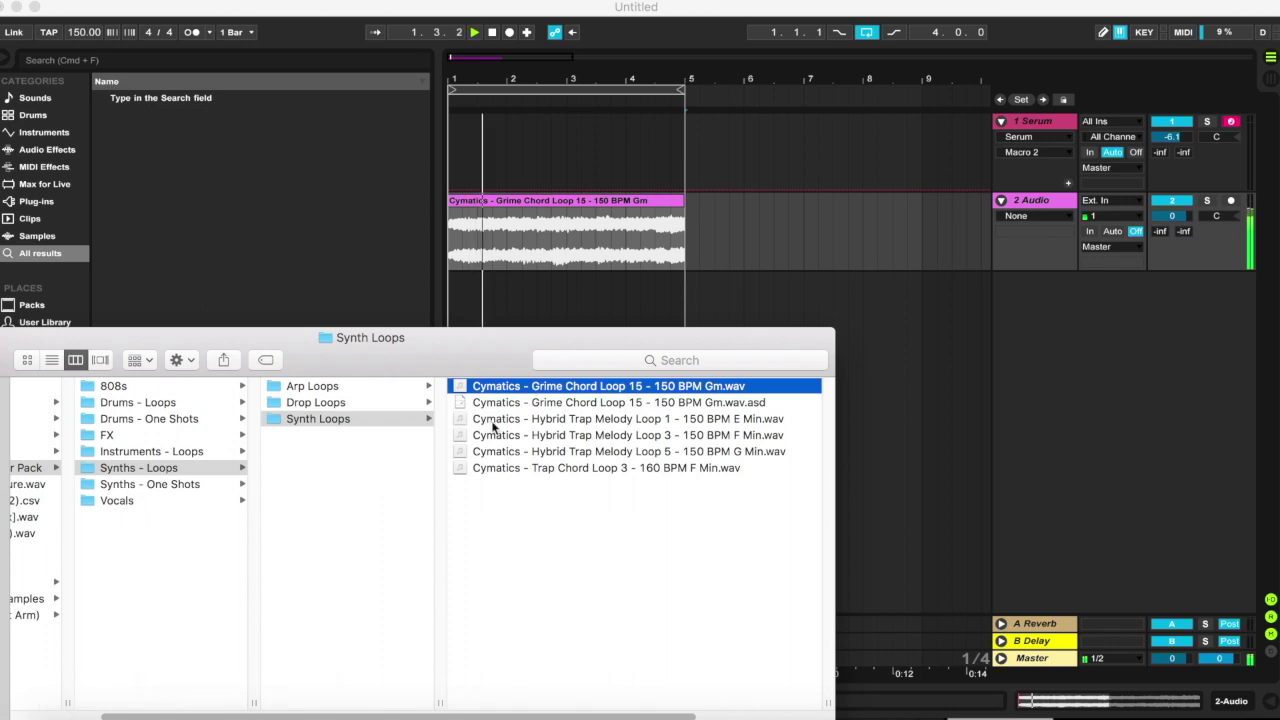
click(571, 418)
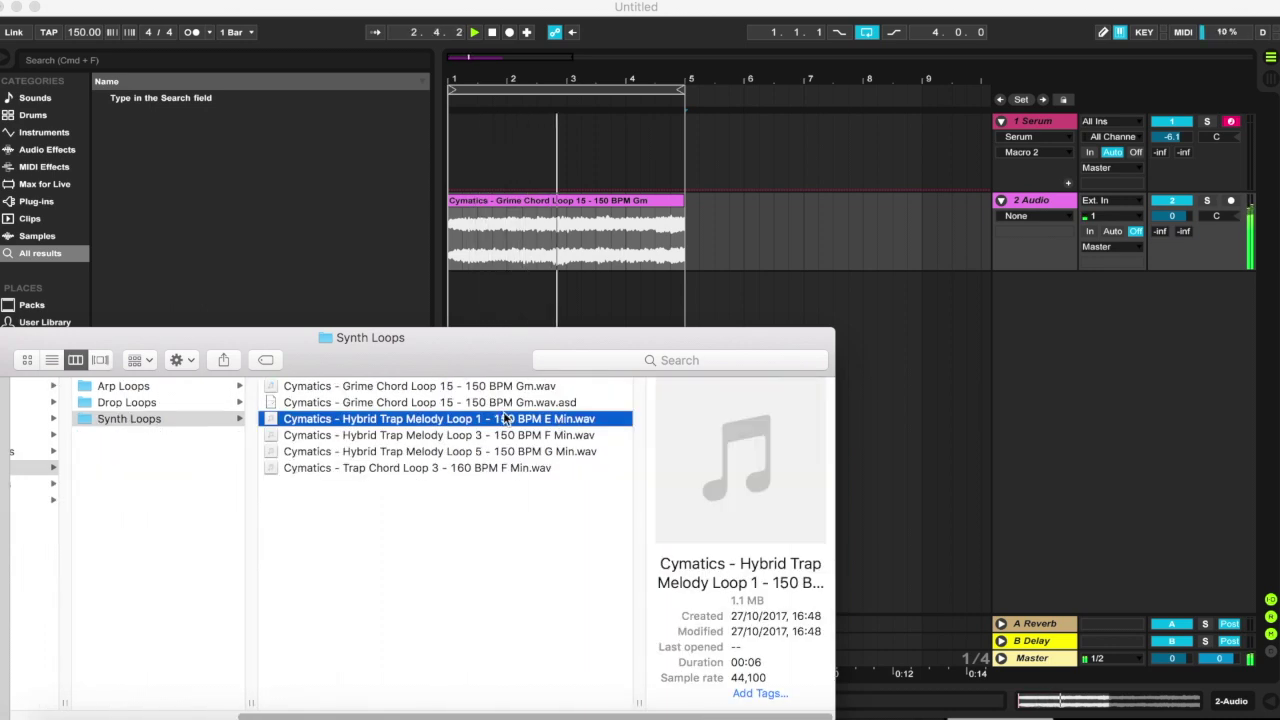
drag(505, 418, 452, 250)
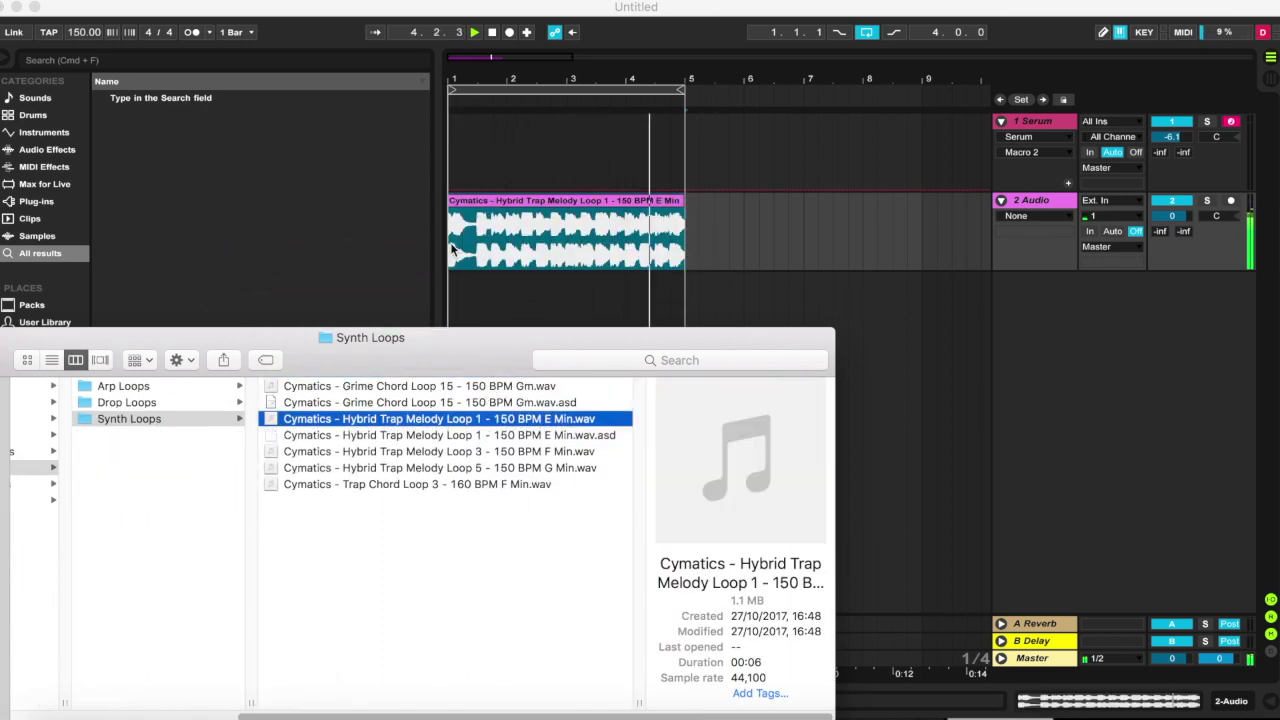
Replace the clip at the start of the audio track with Hybrid Trap Melody Loop 3 - 150 BPM F Min
click(477, 436)
click(485, 454)
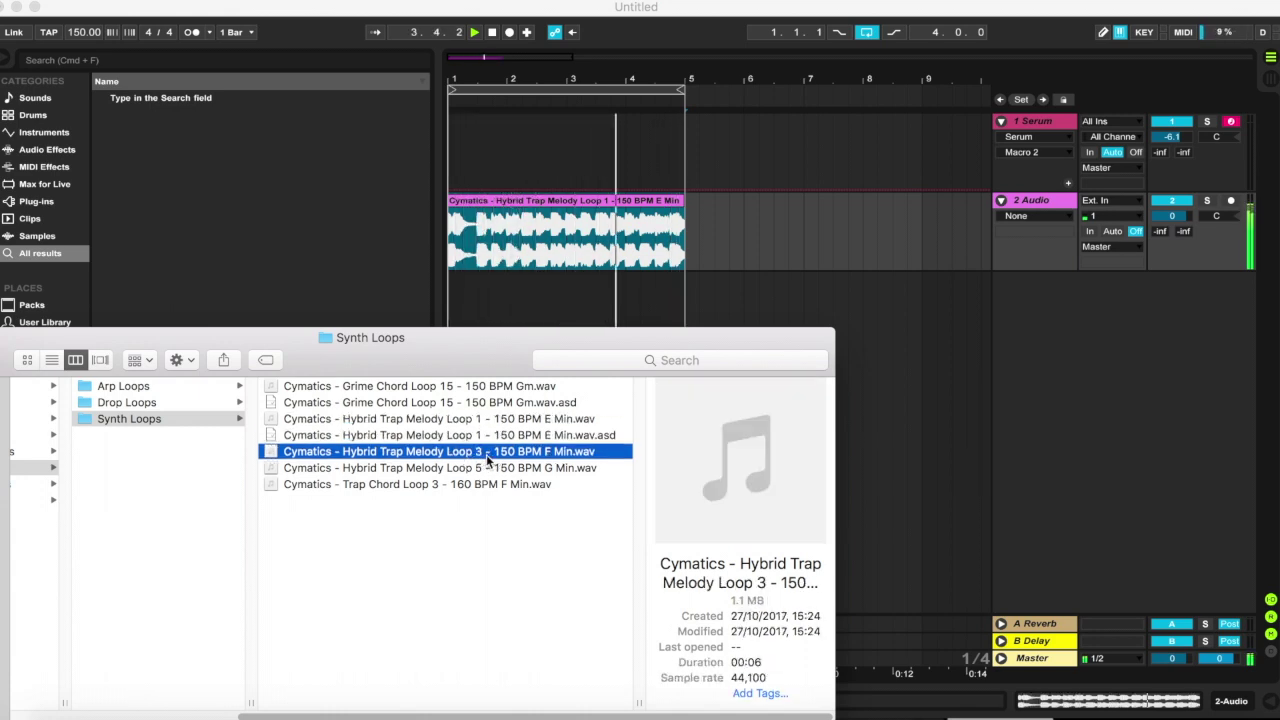
drag(486, 454, 452, 244)
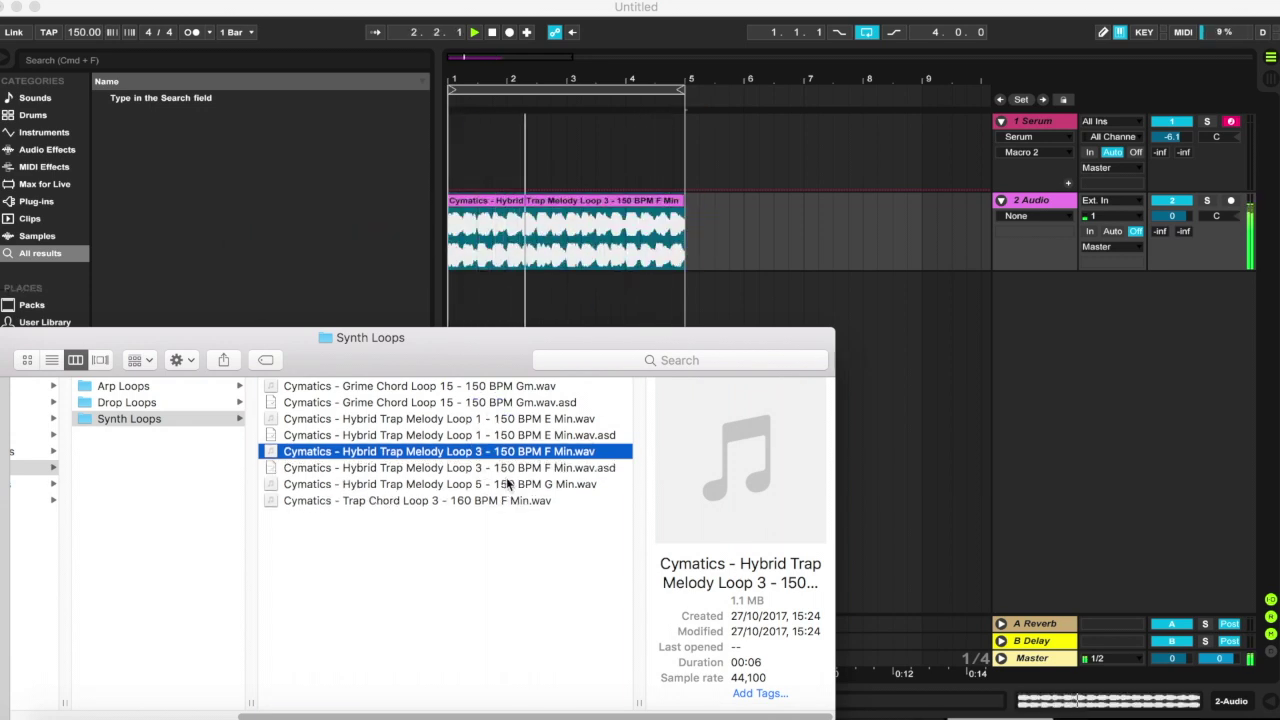
Audition Hybrid Trap Melody Loop 5 - 150 BPM G Min on the audio track, followed by Trap Chord Loop 3 - 160 BPM F Min
click(509, 483)
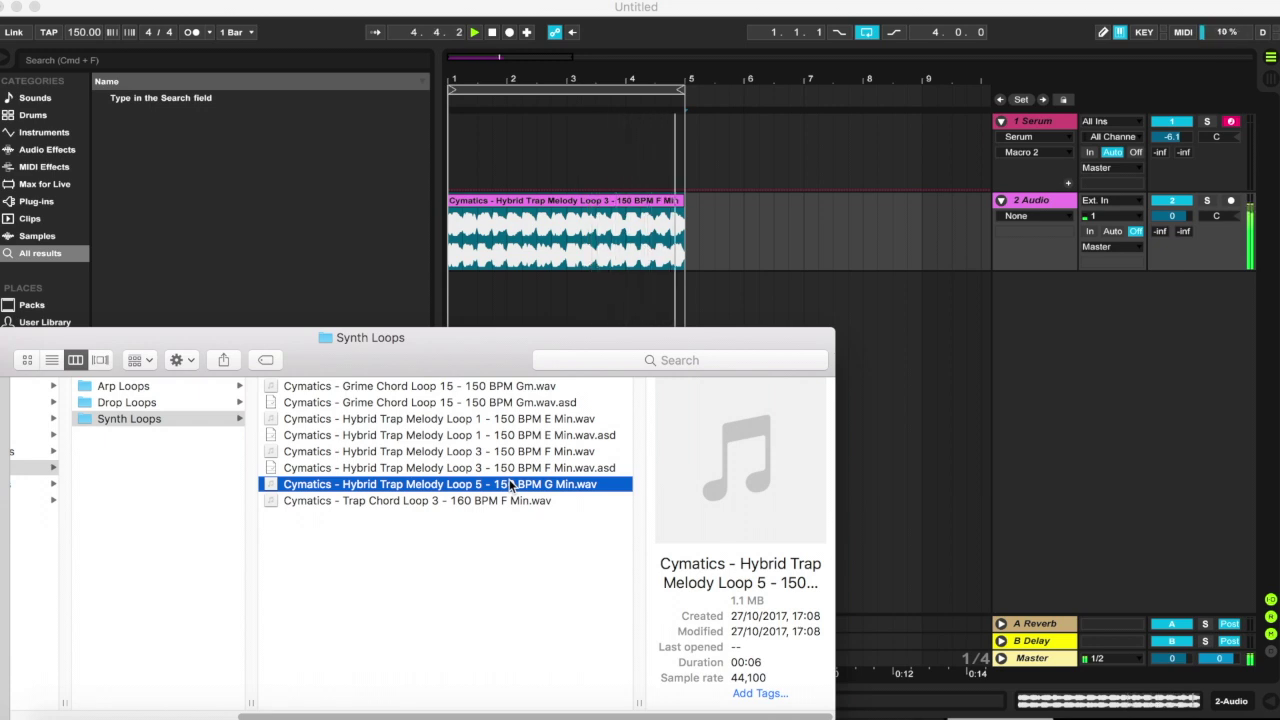
drag(509, 485, 449, 265)
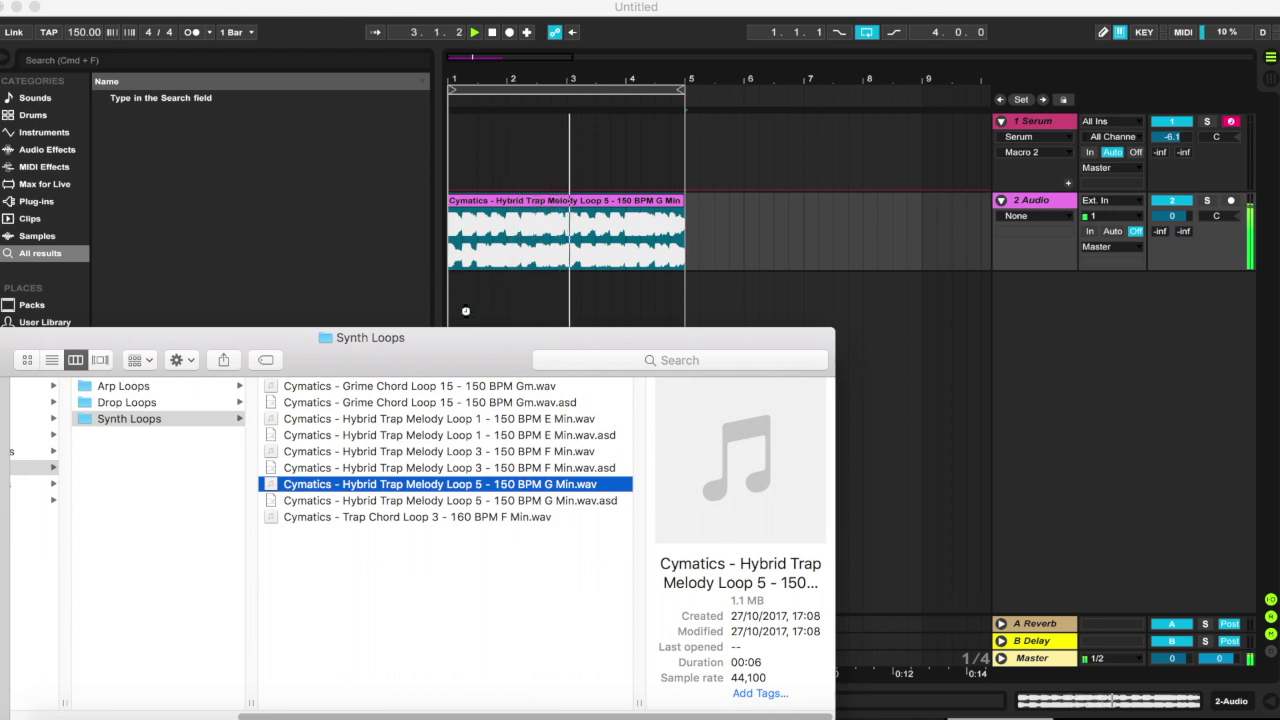
click(441, 522)
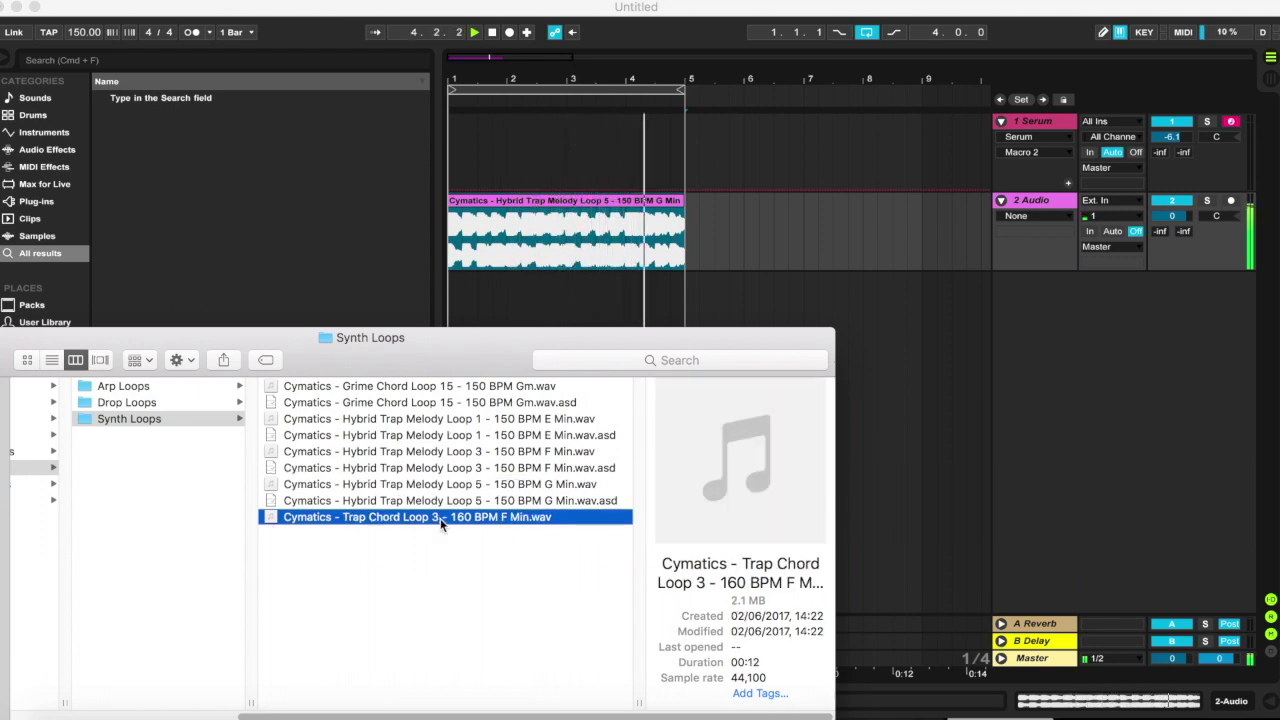
drag(441, 522, 446, 226)
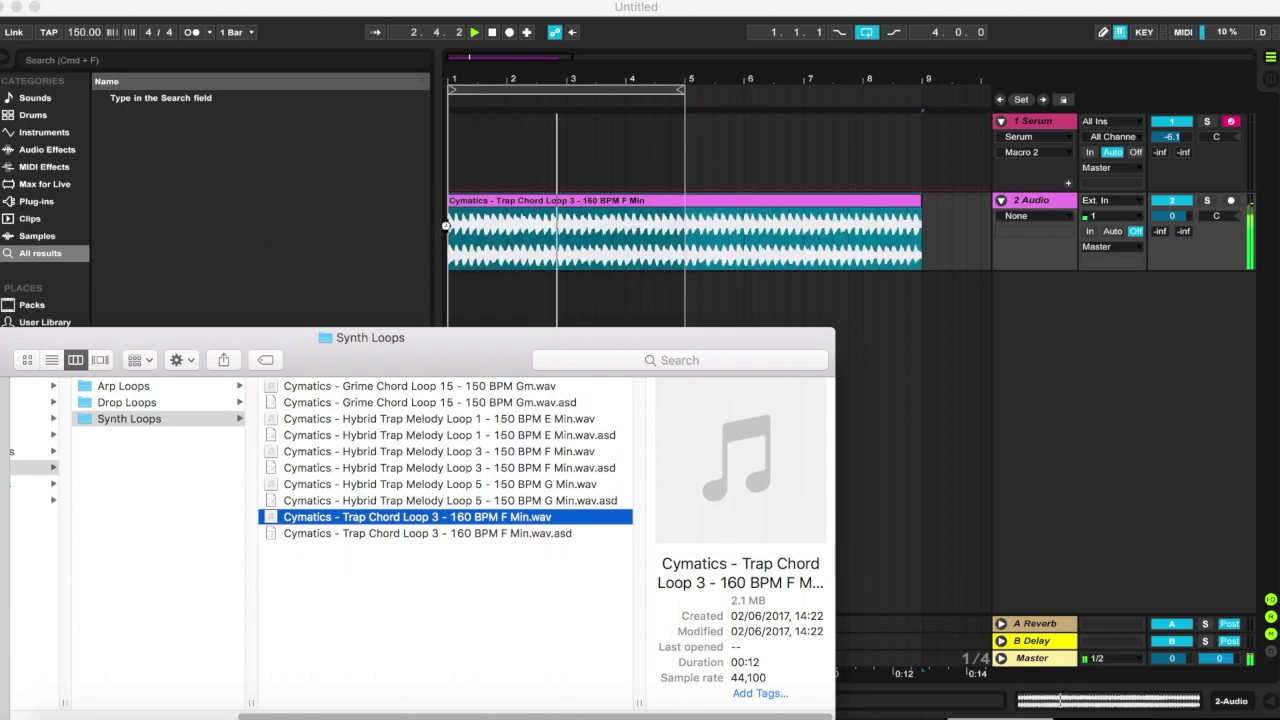
Open the pack's Drop Loops folder and widen the file list to show the full sample names
drag(446, 333, 599, 330)
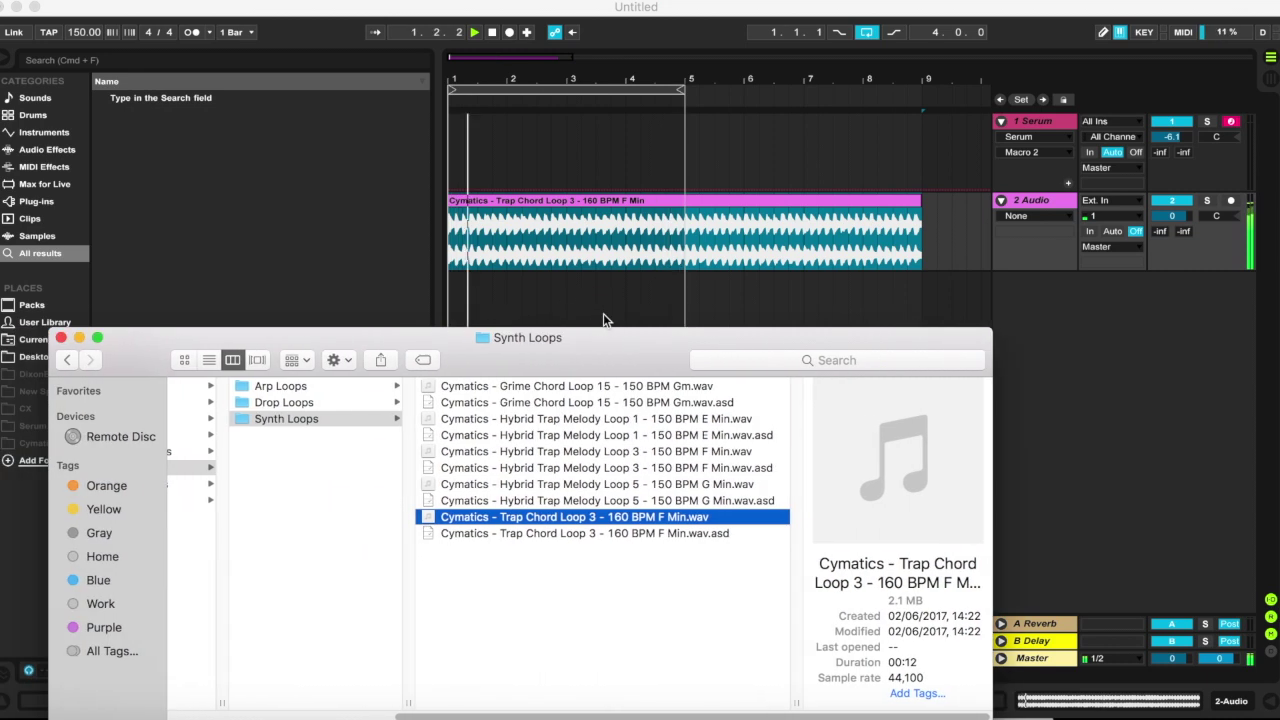
click(348, 402)
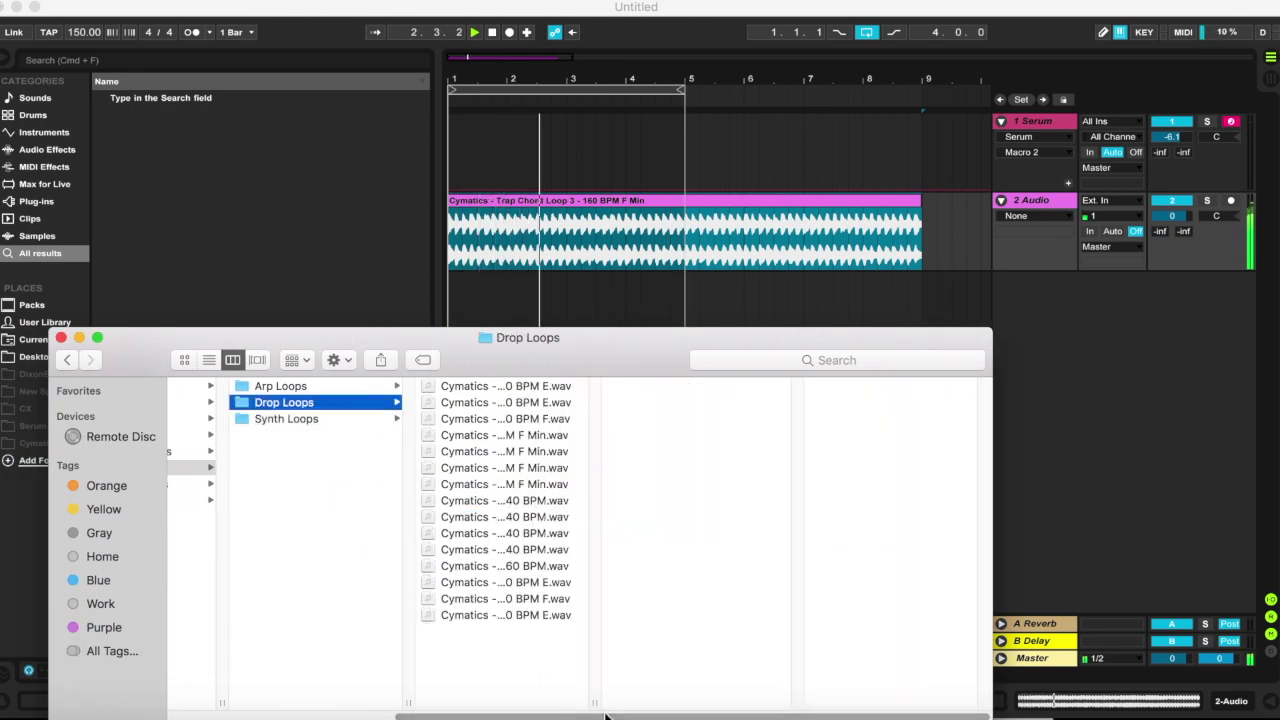
drag(595, 700, 792, 702)
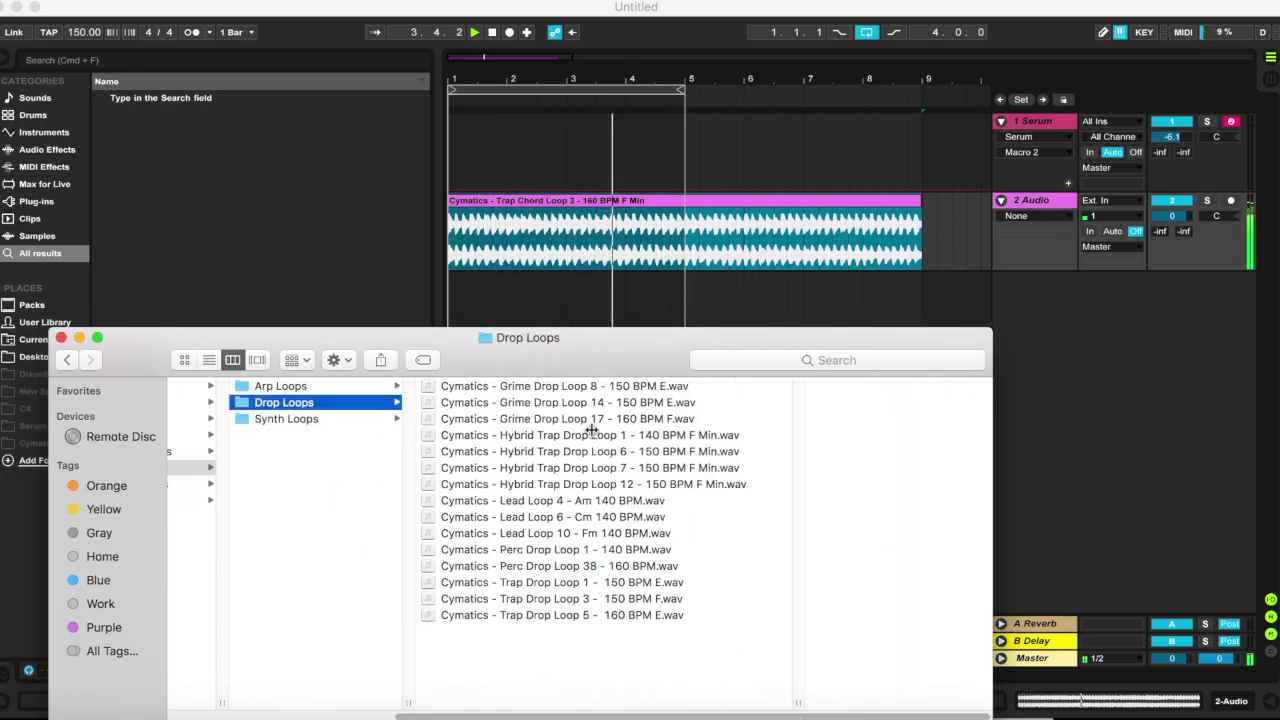
Audition Grime Drop Loop 8 - 150 BPM E from bar 1 of the audio track, followed by Grime Drop Loop 14 - 150 BPM E
click(578, 386)
drag(578, 386, 452, 262)
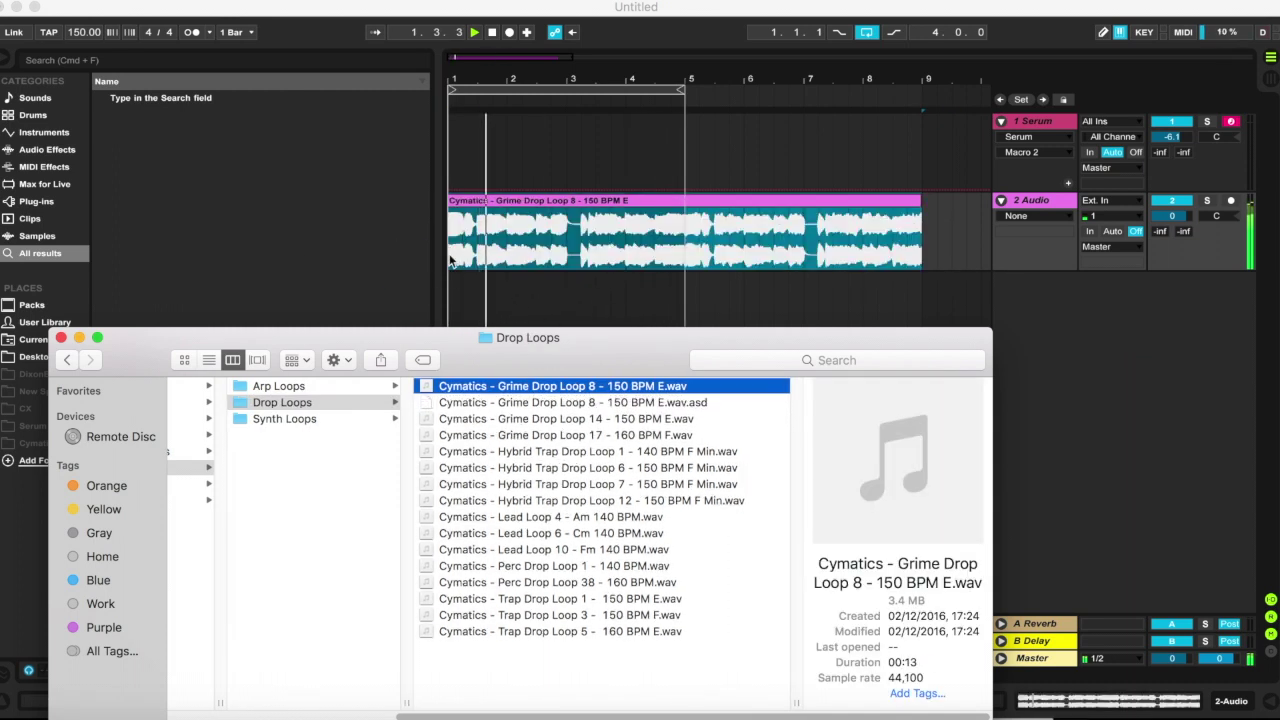
click(547, 403)
click(558, 420)
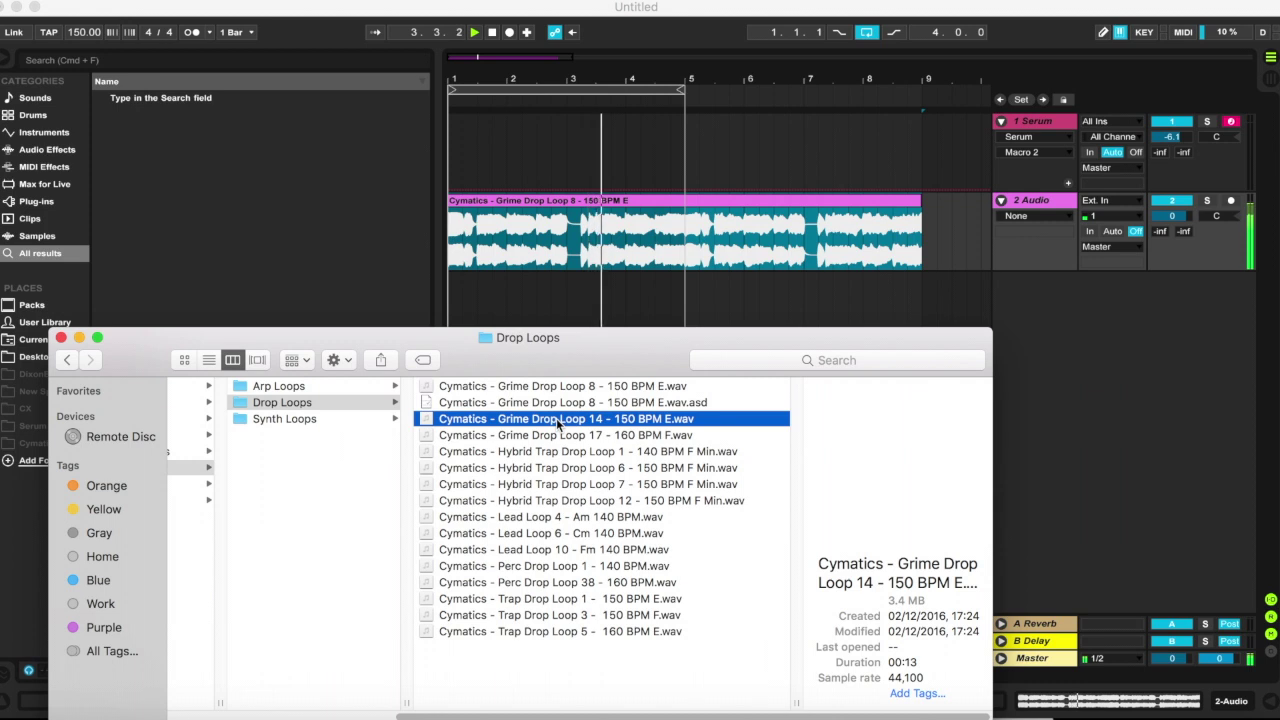
drag(558, 422, 447, 262)
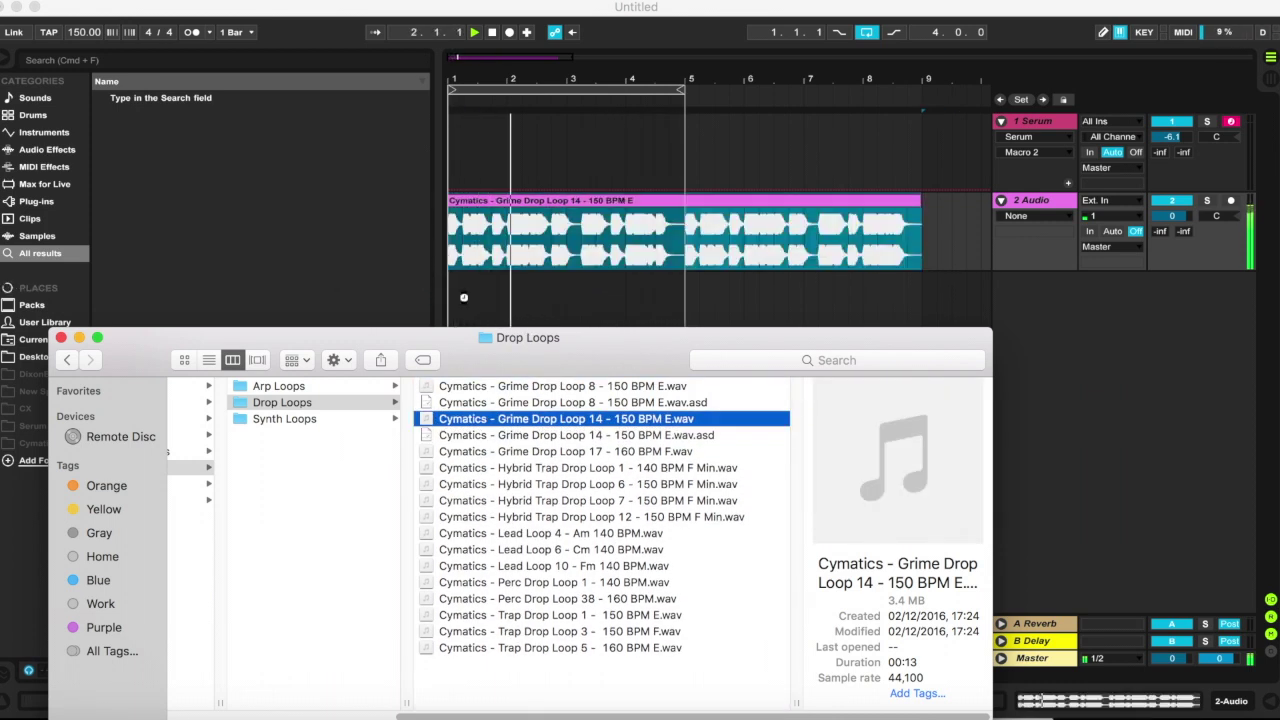
Swap the audio track's clip for Grime Drop Loop 17 - 160 BPM F, followed by Hybrid Trap Drop Loop 1 - 140 BPM F Min
click(534, 452)
drag(534, 452, 467, 268)
drag(460, 275, 451, 261)
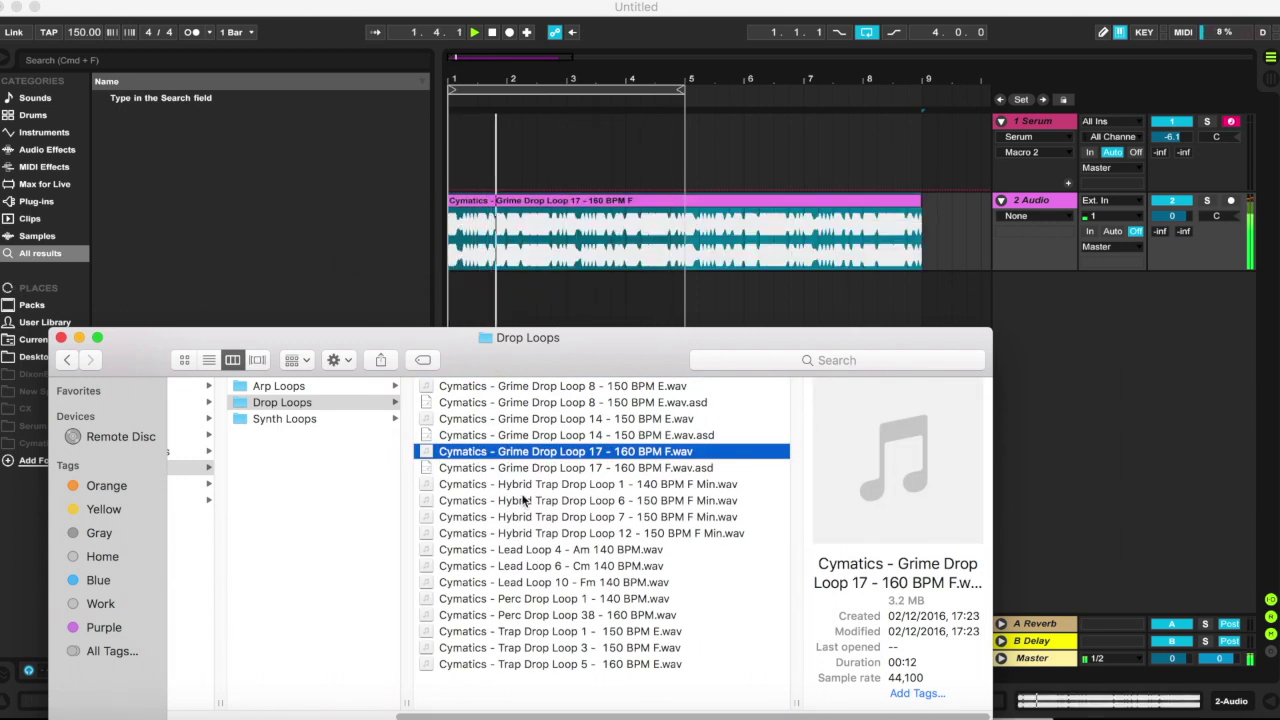
drag(530, 484, 454, 250)
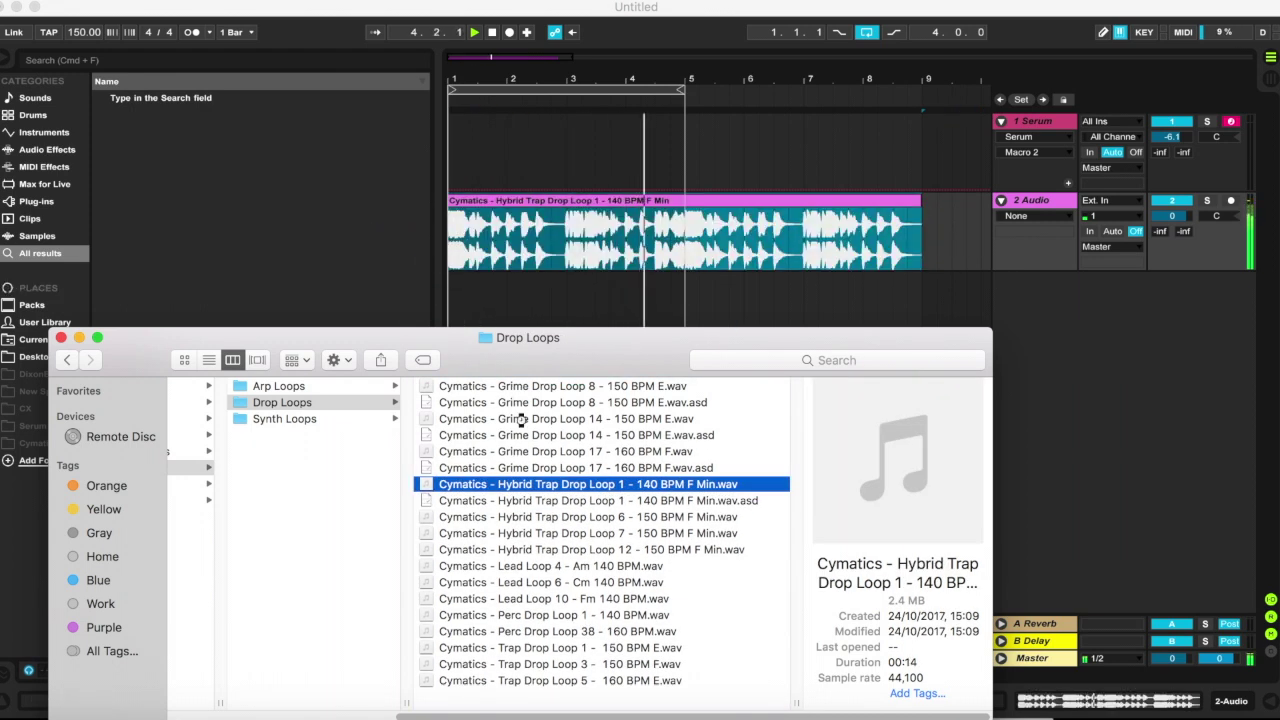
Place Hybrid Trap Drop Loop 6 - 150 BPM F Min at bar 1, and replace it with Hybrid Trap Drop Loop 7 - 150 BPM F Min
click(535, 517)
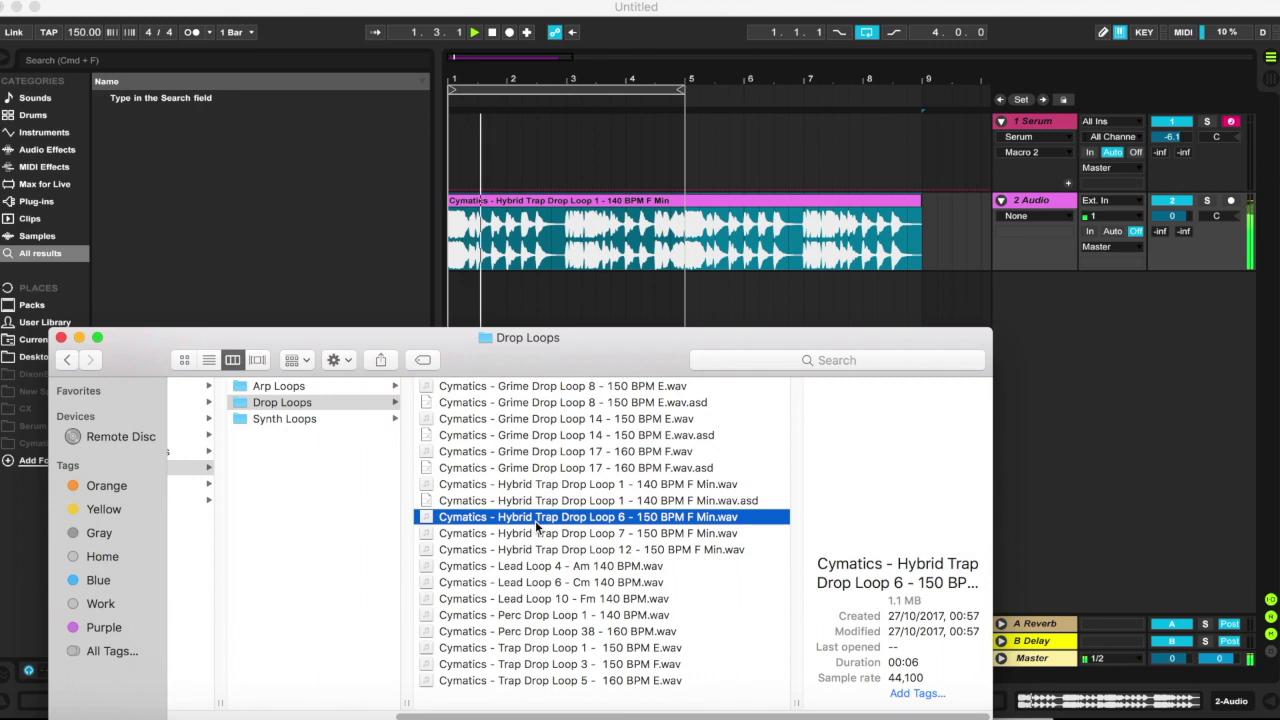
drag(535, 517, 447, 243)
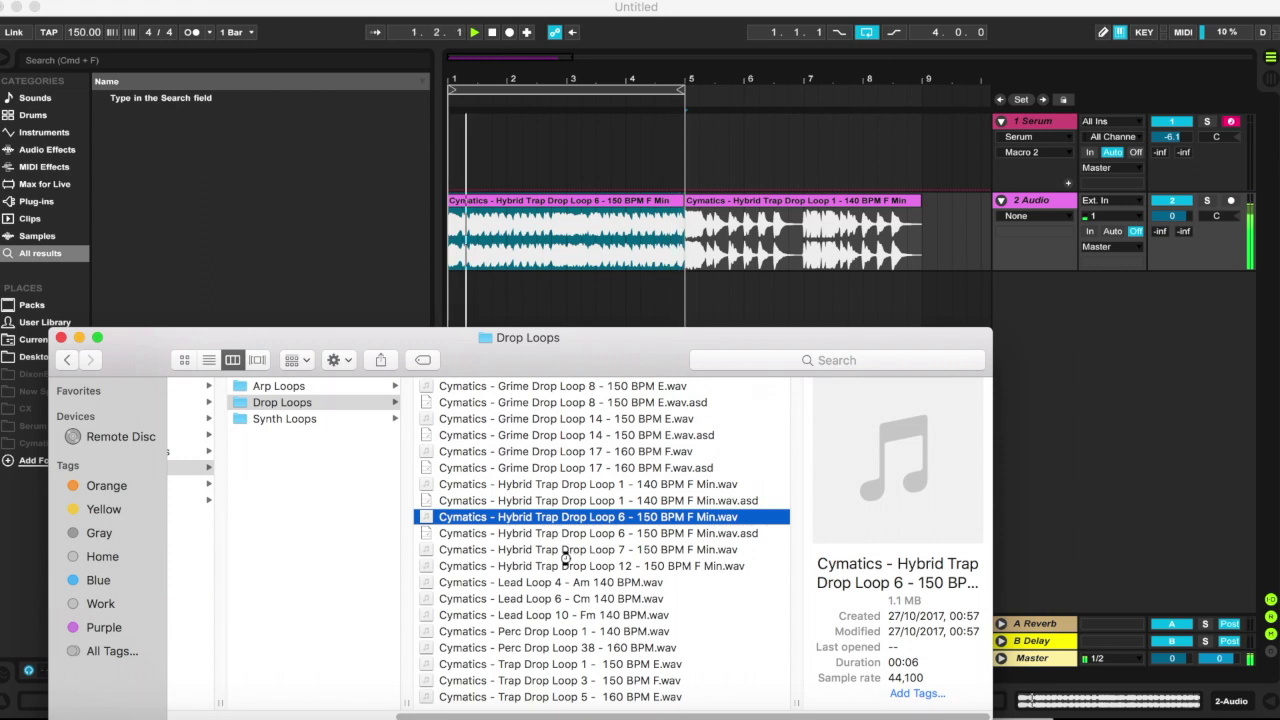
click(565, 565)
click(563, 550)
drag(563, 551, 458, 264)
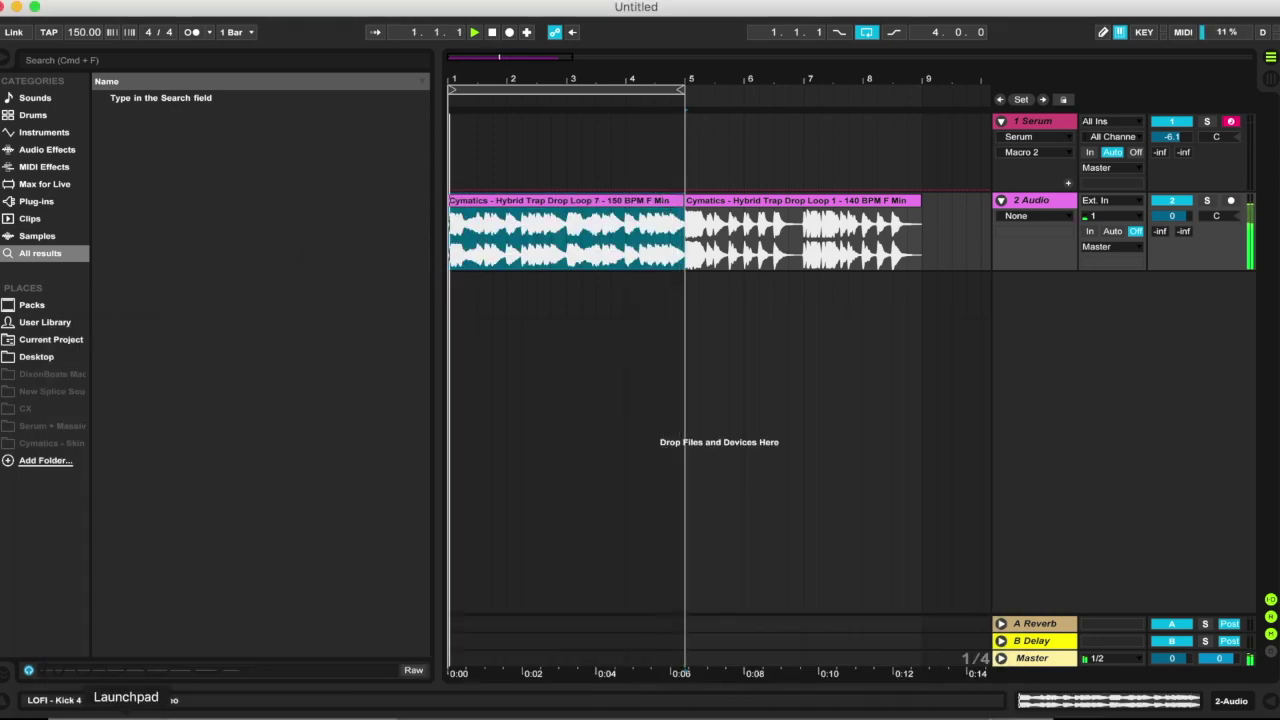
Audition Hybrid Trap Drop Loop 12 - 150 BPM F Min at bar 1, followed by Lead Loop 4 - Am 140 BPM
click(66, 713)
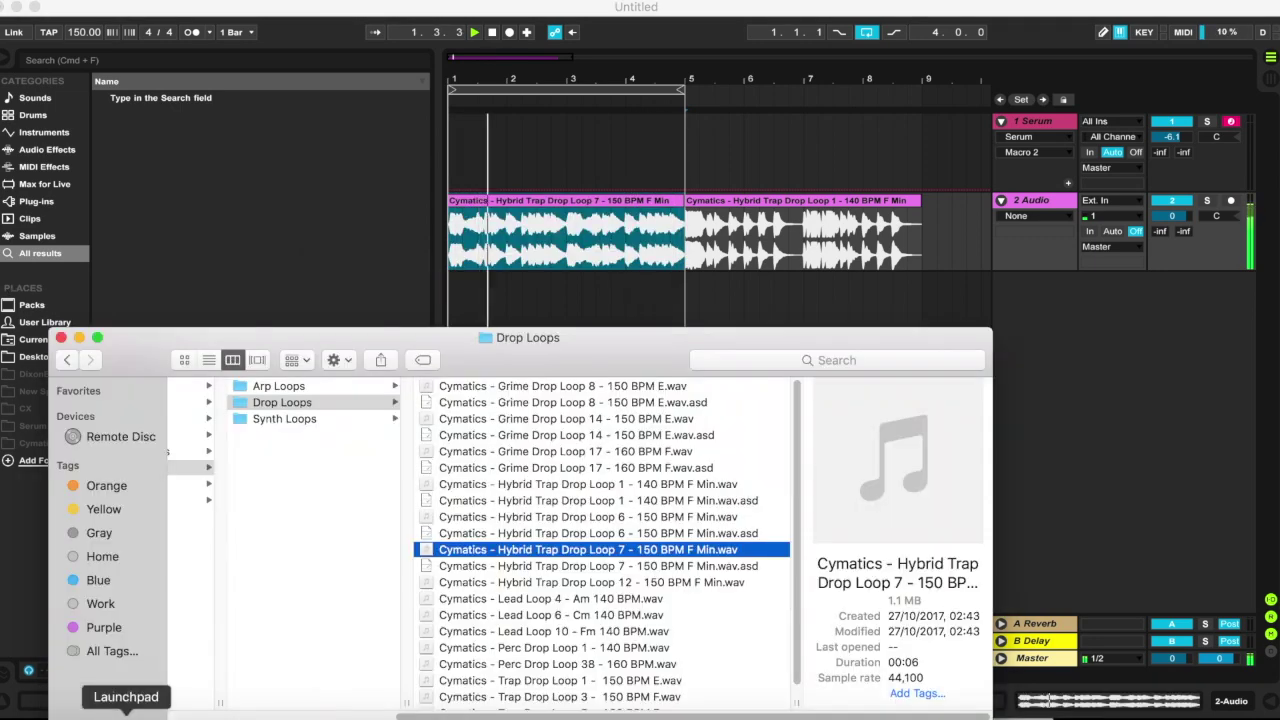
click(573, 584)
drag(573, 584, 457, 265)
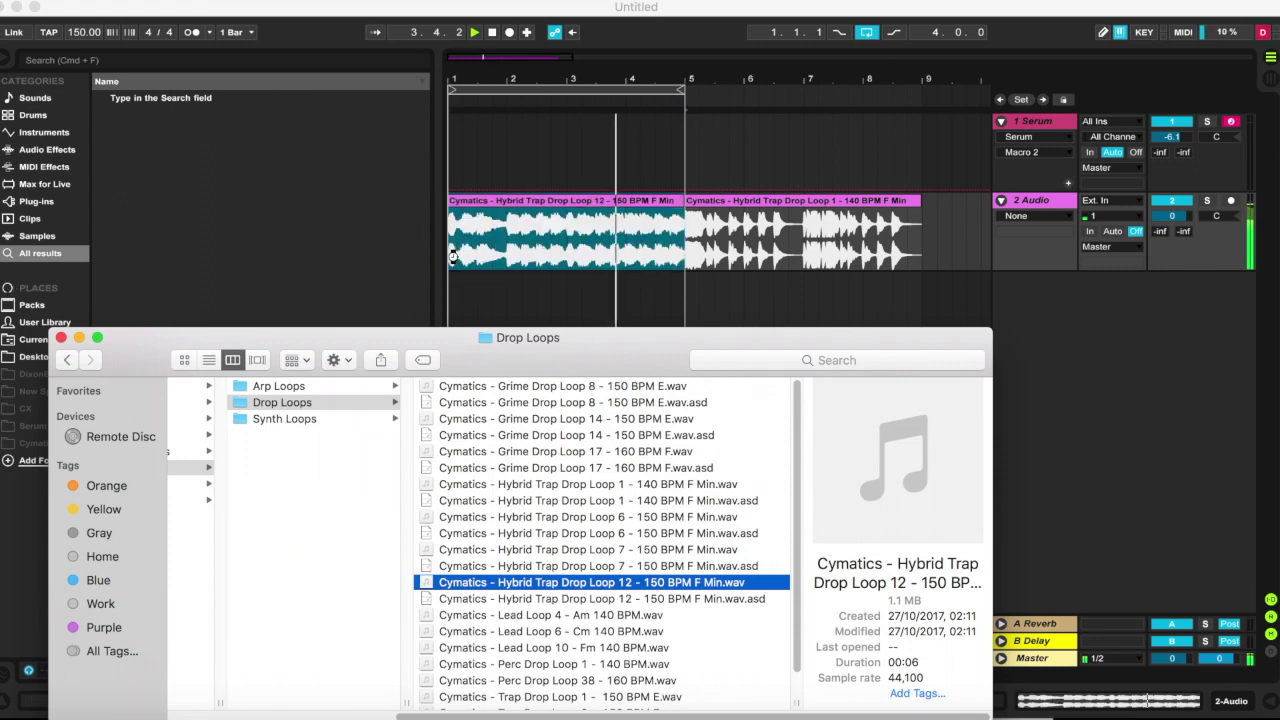
click(572, 613)
drag(580, 621, 453, 270)
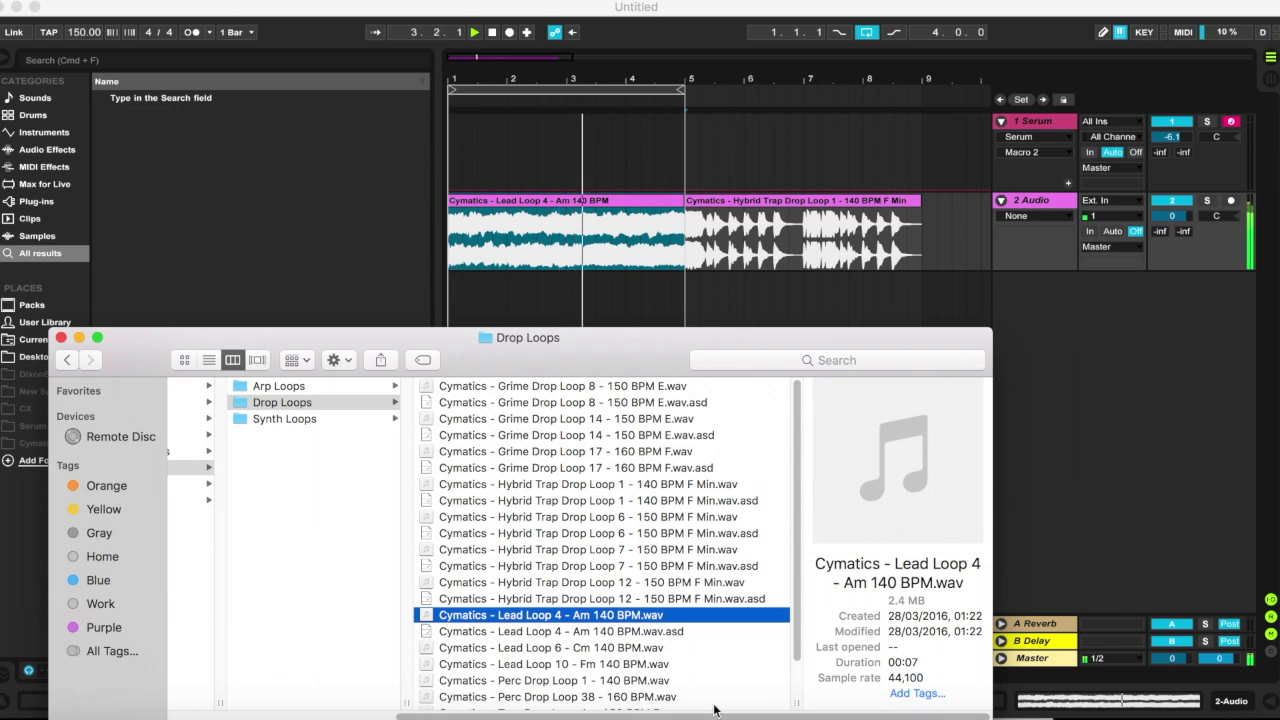
Replace the clip at bar 1 with Lead Loop 6 - Cm 140 BPM, followed by Lead Loop 10 - Fm 140 BPM
click(600, 647)
drag(600, 647, 448, 268)
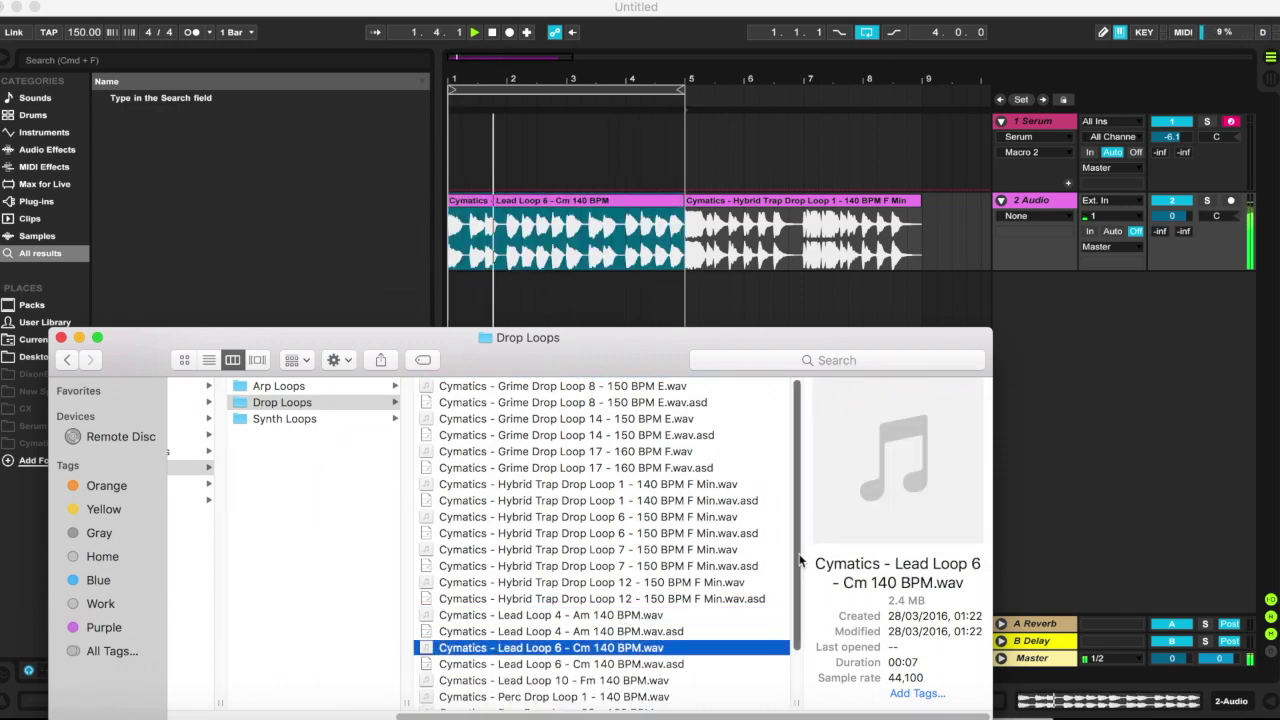
scroll(800, 560, down, 2)
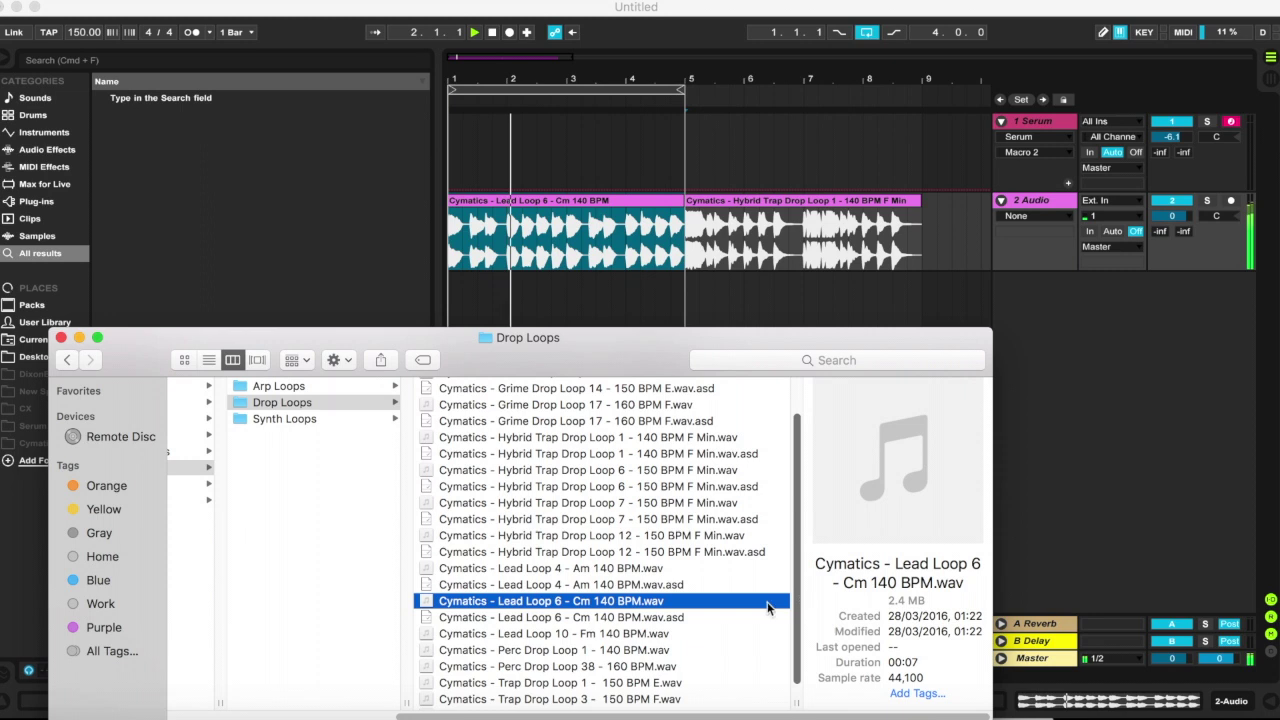
click(578, 620)
drag(578, 620, 457, 264)
click(530, 634)
drag(530, 634, 449, 208)
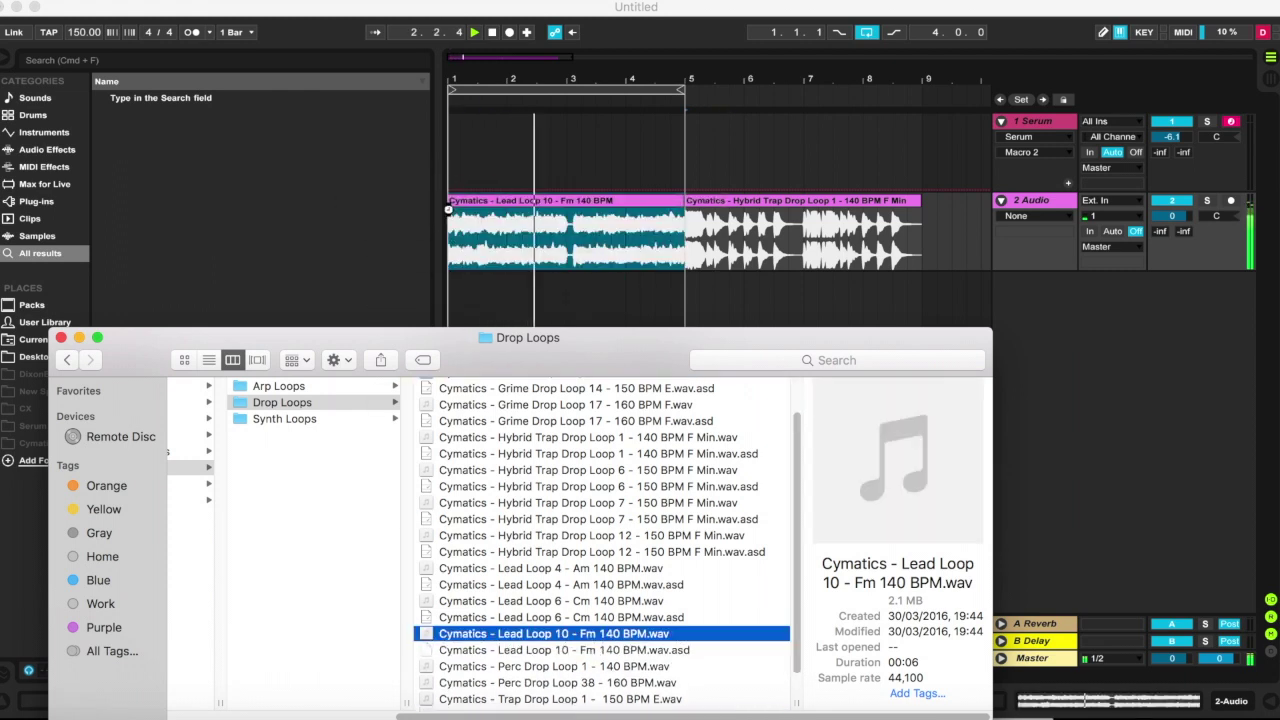
Audition Perc Drop Loop 1 - 140 BPM at bar 1 of the audio track, followed by Perc Drop Loop 38 - 160 BPM
click(506, 667)
drag(507, 675, 450, 225)
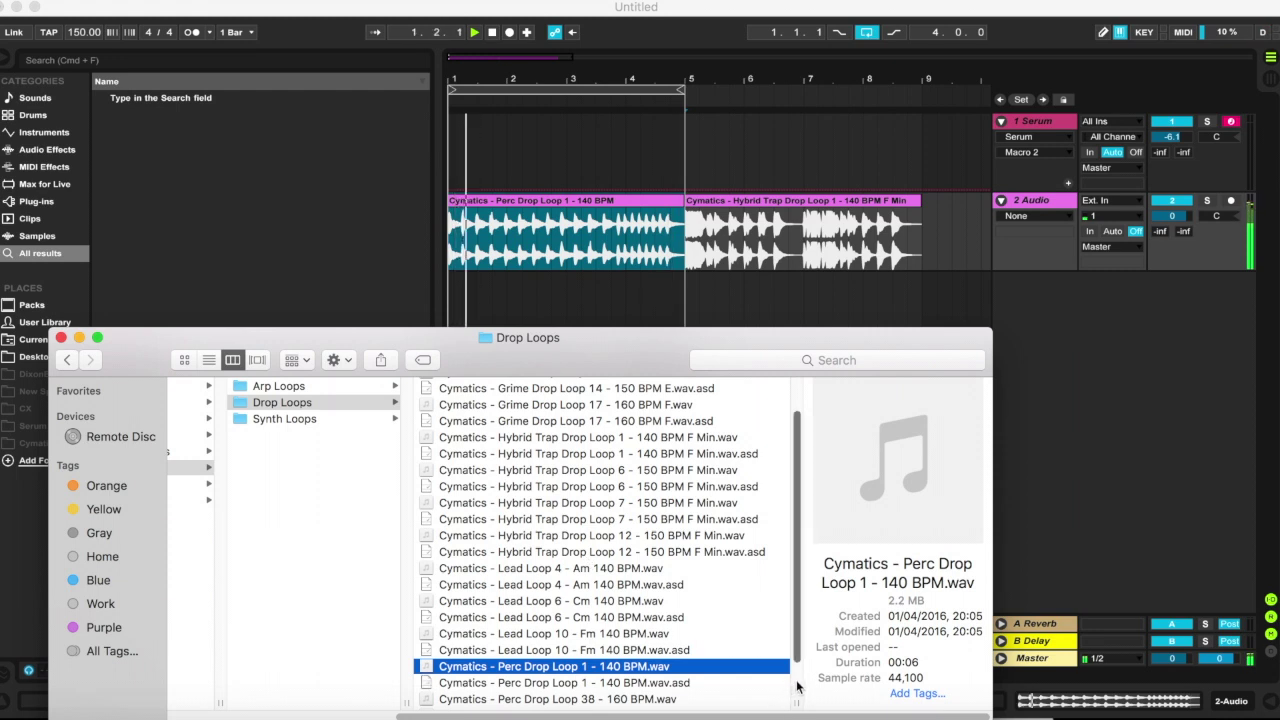
scroll(680, 690, down, 3)
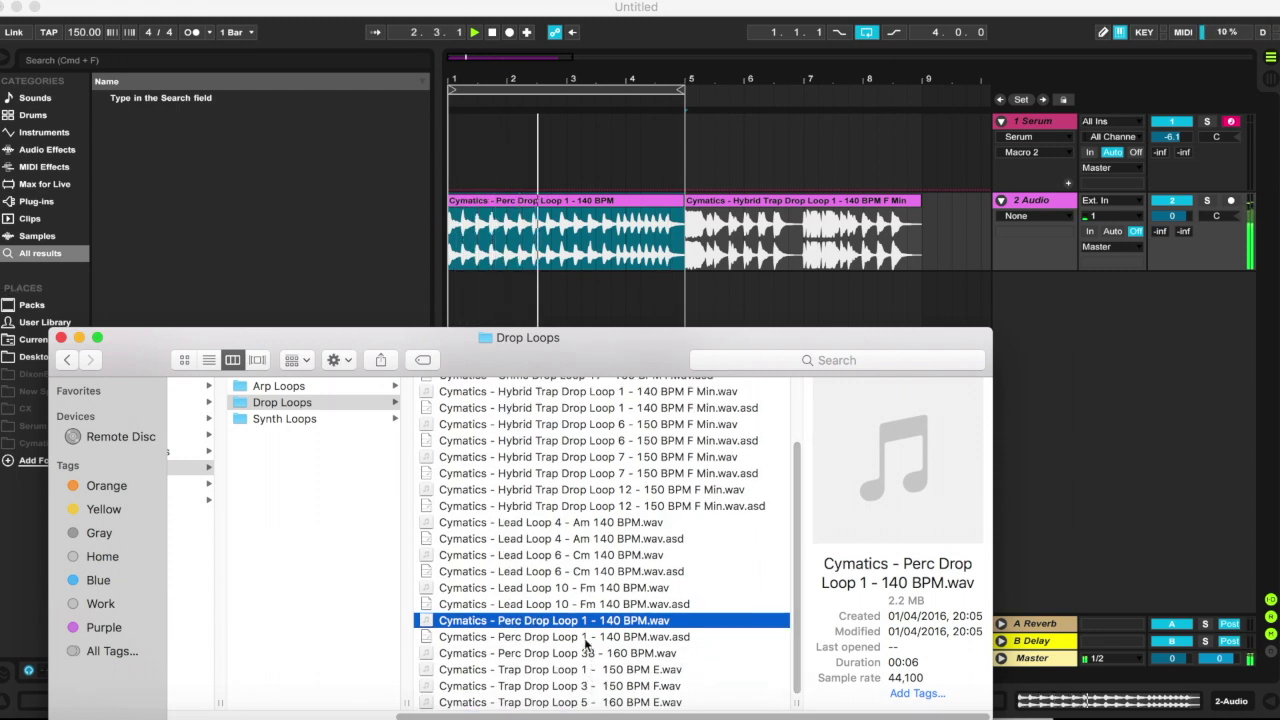
click(586, 652)
drag(586, 652, 452, 240)
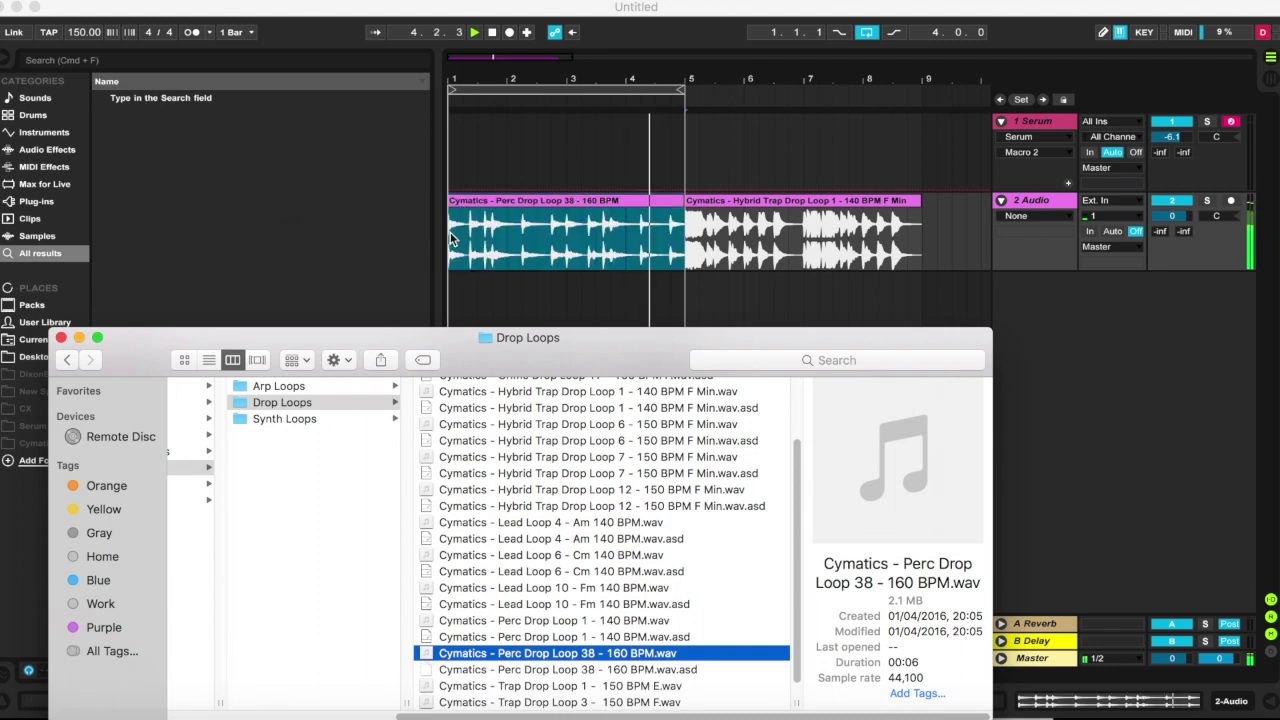
Replace the percussion clip on the audio track with Trap Drop Loop 1 - 150 BPM E
click(630, 686)
drag(630, 688, 452, 250)
scroll(790, 486, down, 2)
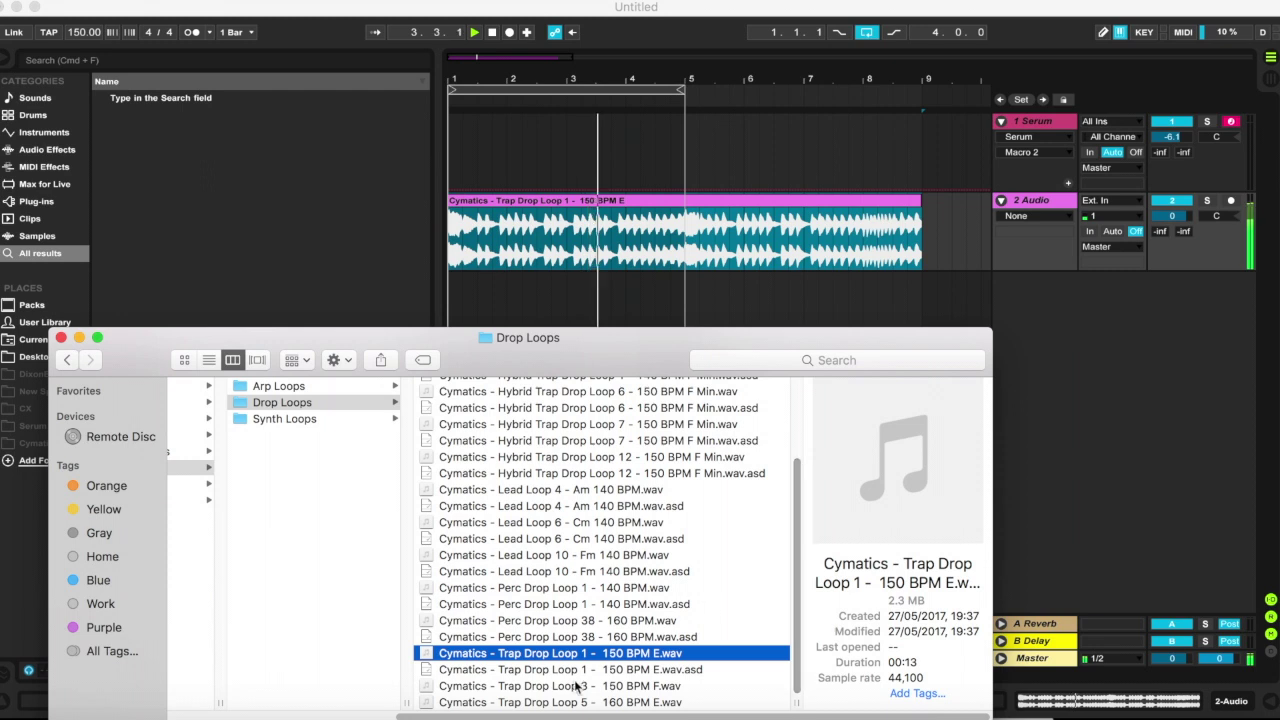
Audition Trap Drop Loop 3 - 150 BPM F from bar 1, followed by Trap Drop Loop 5 - 160 BPM E
click(570, 686)
drag(570, 686, 449, 256)
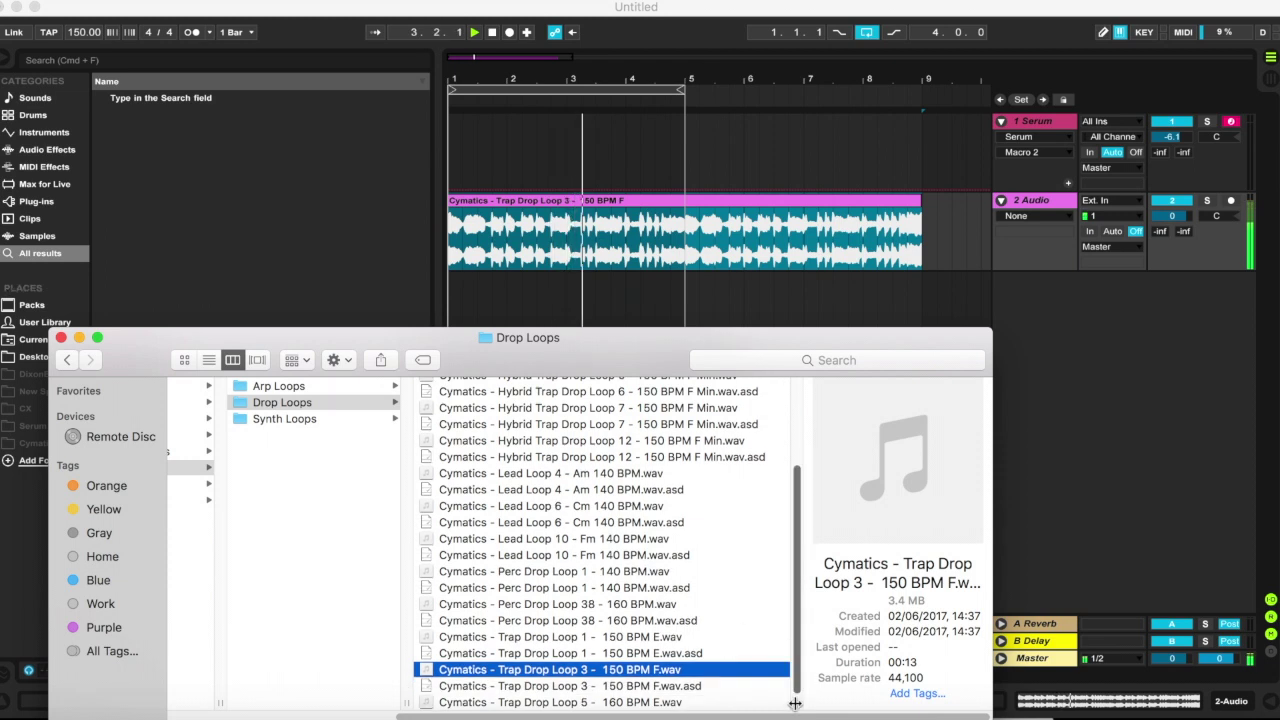
click(629, 703)
drag(629, 703, 451, 240)
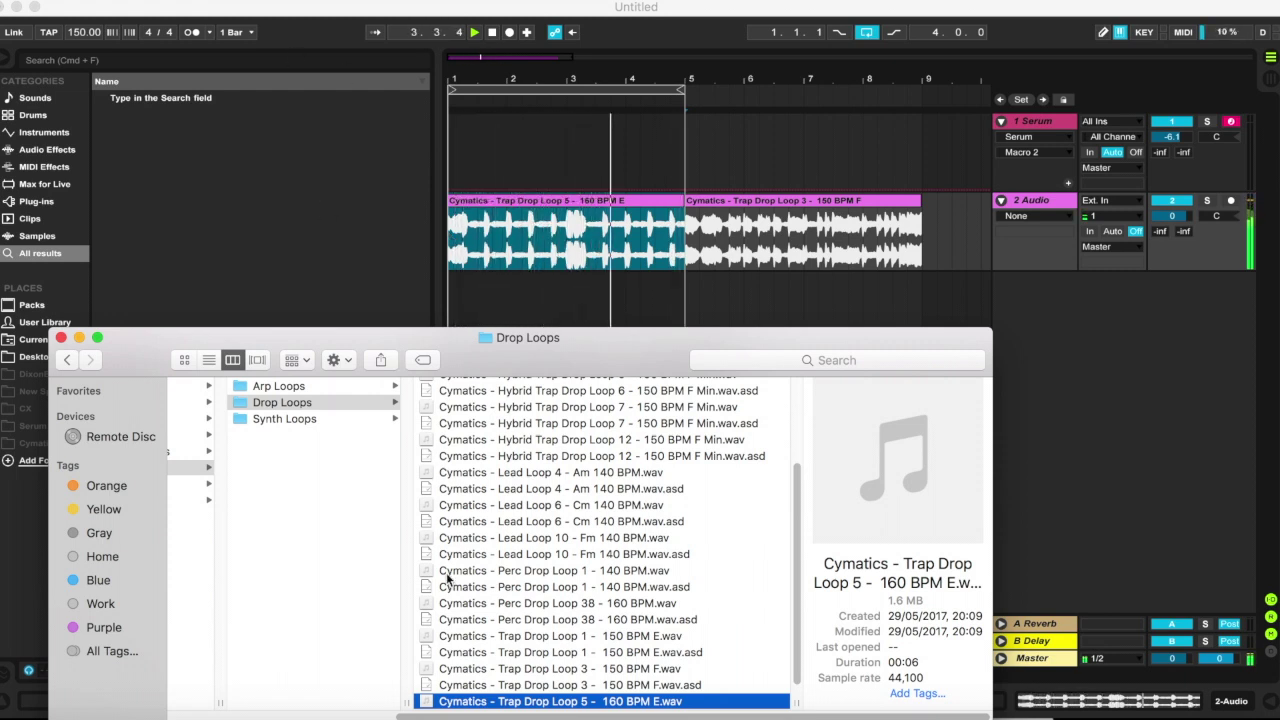
From the Arp Loops folder, place G House Melody Loop 1 - 124 BPM C Min at bar 1, and widen the file list
click(359, 388)
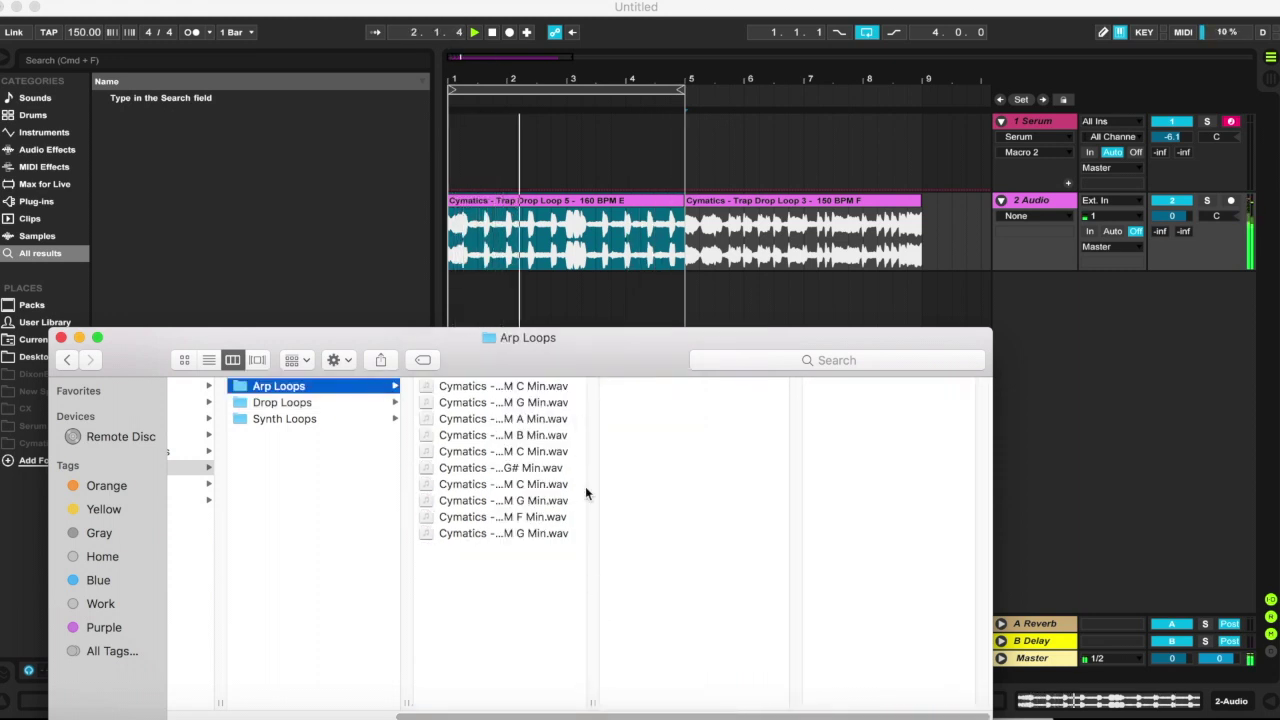
drag(563, 386, 465, 252)
drag(592, 702, 808, 700)
Replace the clip at bar 1 with Titan Arp Loop 21 - 140 BPM G# Min, followed by Titan Arp Loop 25 - 150 BPM C Min
click(630, 485)
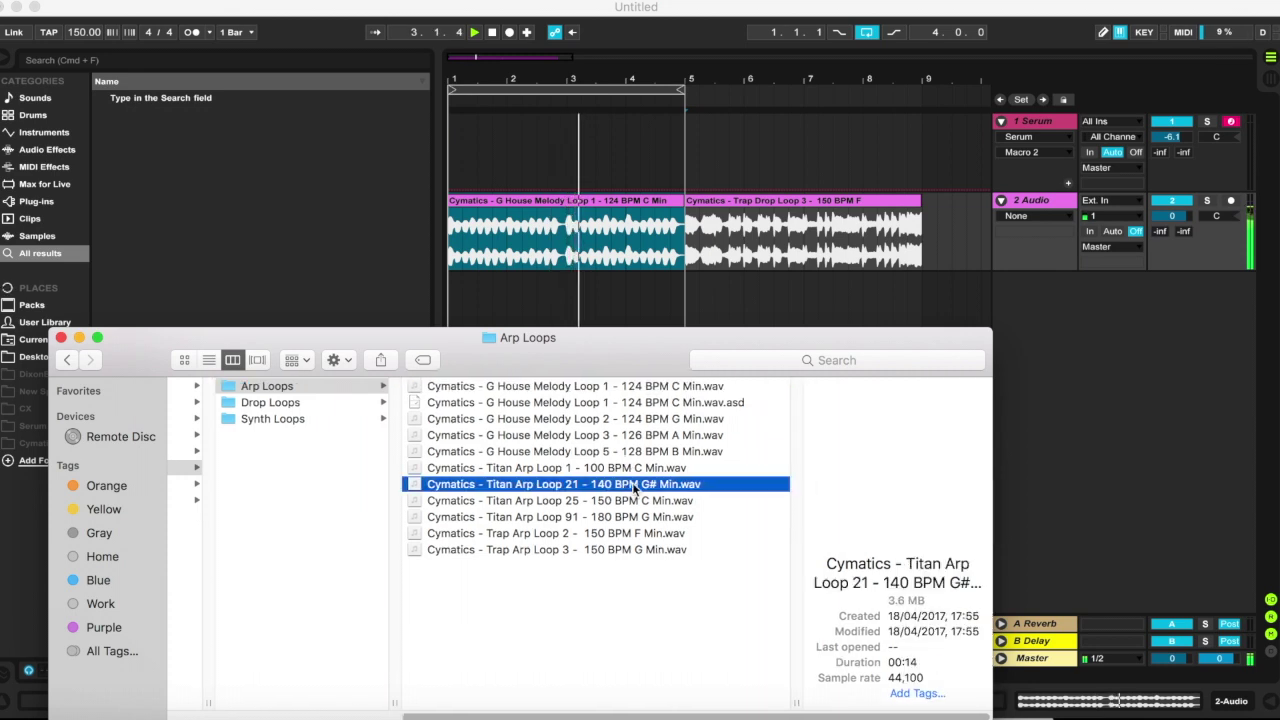
drag(630, 485, 463, 230)
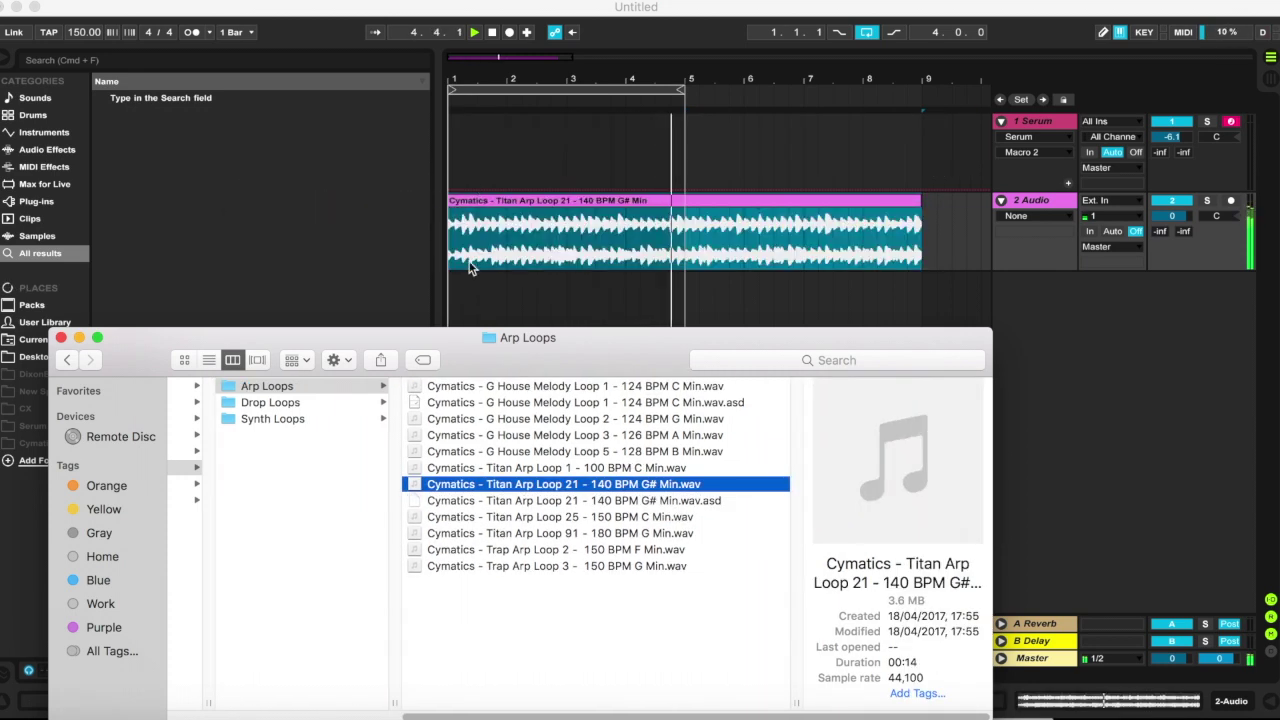
click(573, 517)
drag(575, 517, 452, 242)
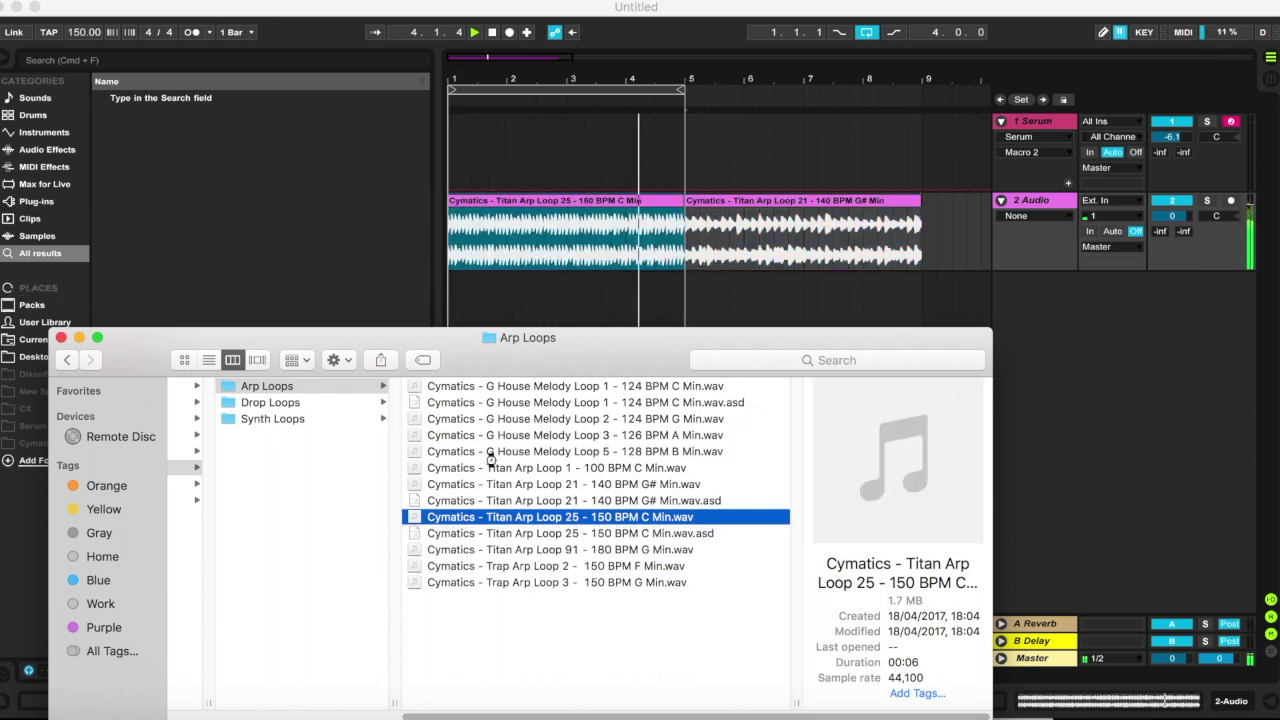
Audition Trap Arp Loop 2 - 150 BPM F Min, and replace it with Trap Arp Loop 3 - 150 BPM G Min starting at bar 1
click(522, 566)
drag(522, 566, 455, 262)
click(583, 598)
drag(583, 602, 460, 250)
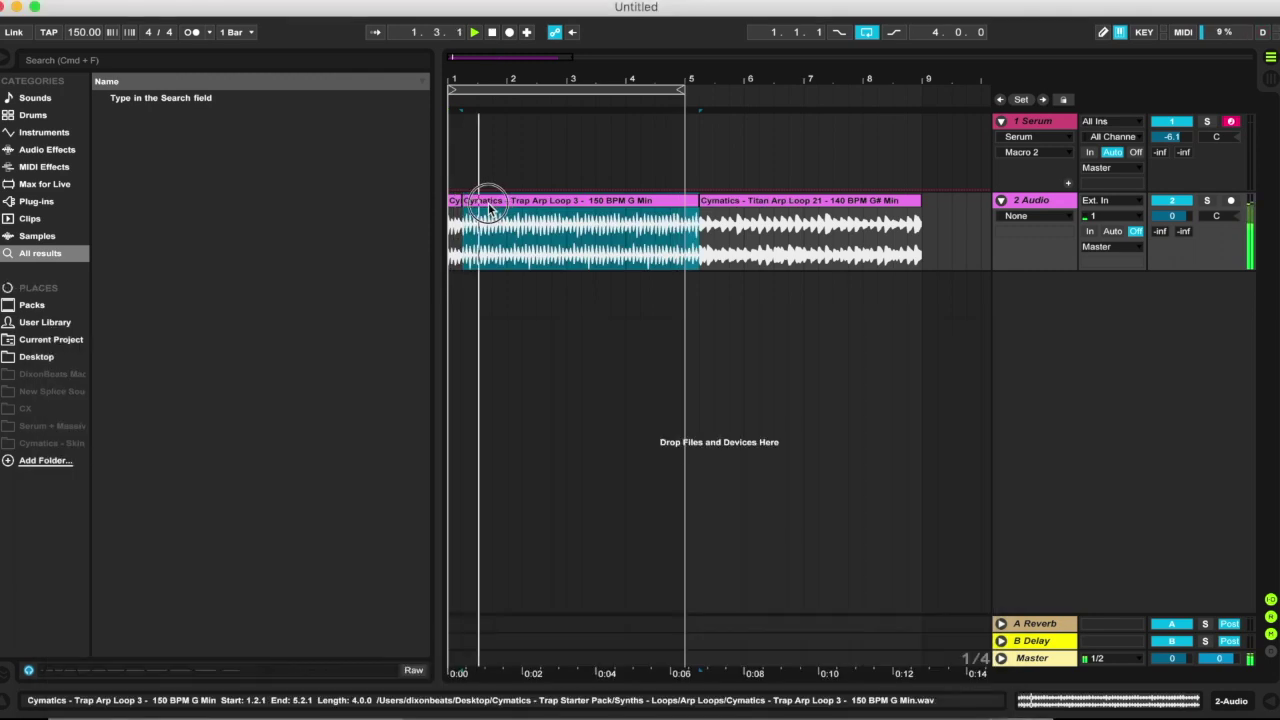
click(481, 210)
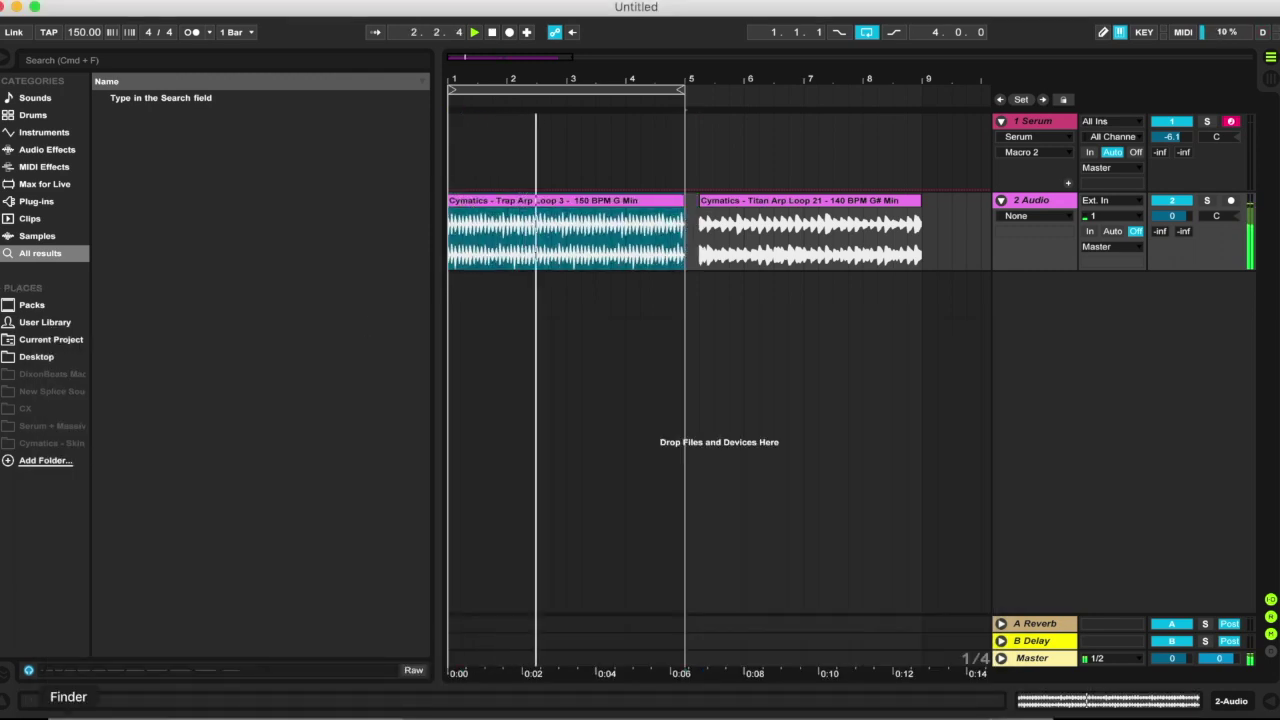
Switch to Finder and place Trap Chord Loop 3 - 160 BPM F Min from the Synth Loops folder at bar 1 of the 2 Audio track
key(super+Tab)
click(350, 419)
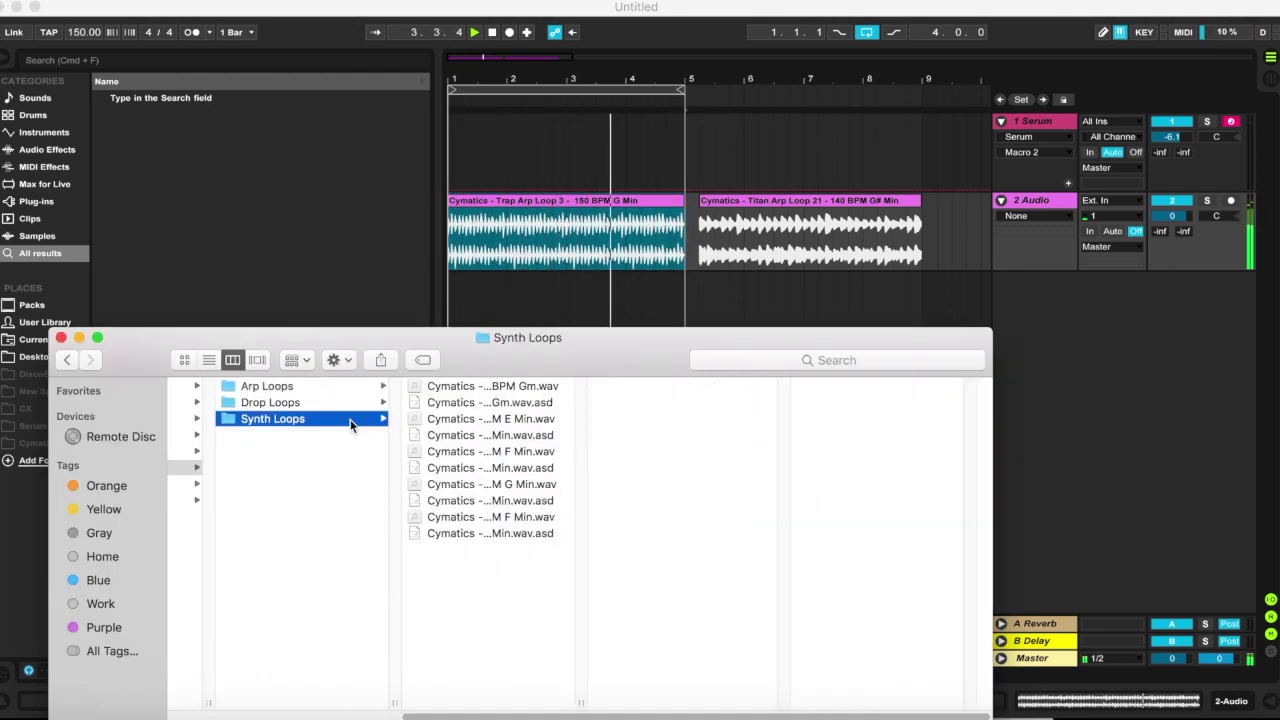
drag(578, 704, 785, 705)
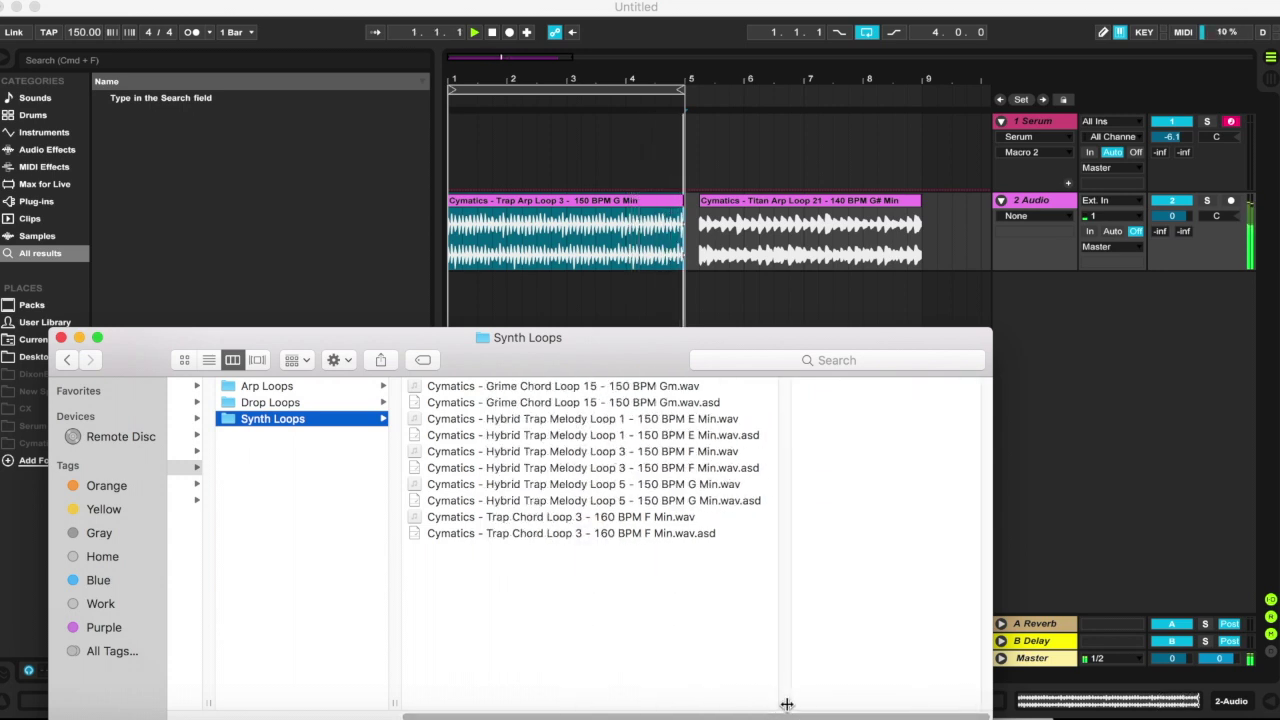
click(609, 516)
drag(609, 516, 455, 241)
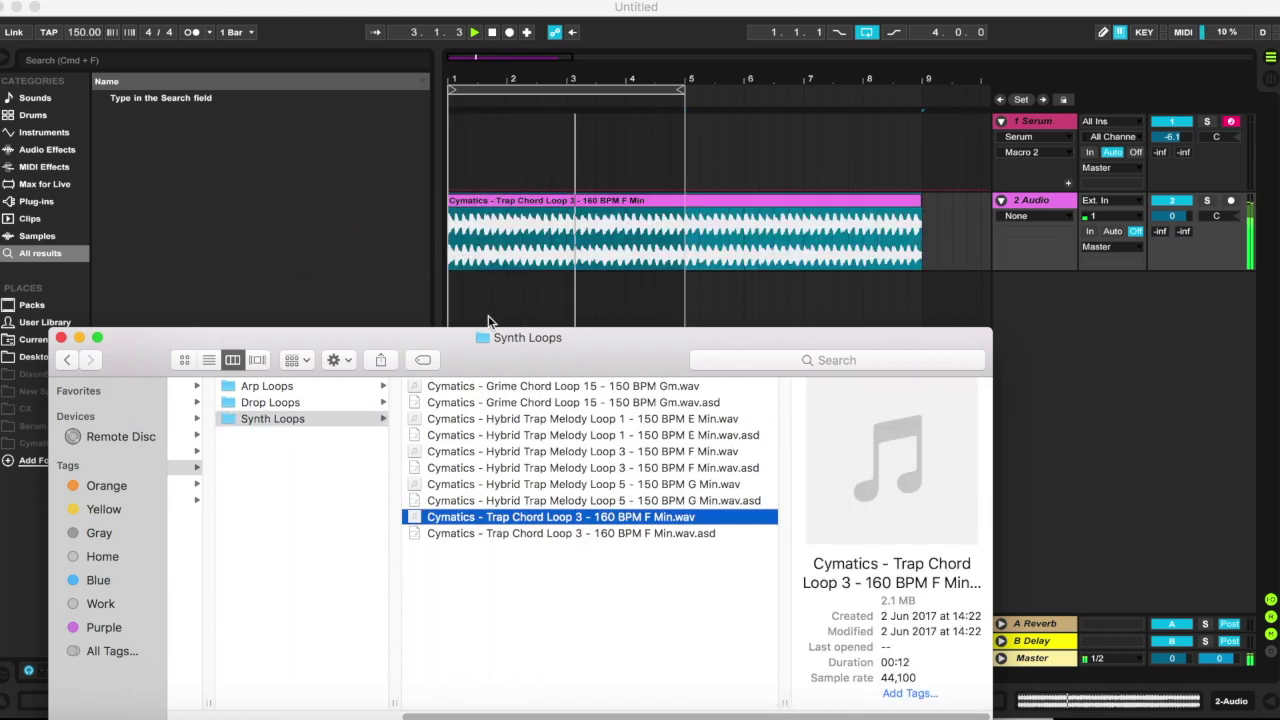
click(563, 533)
drag(563, 533, 453, 237)
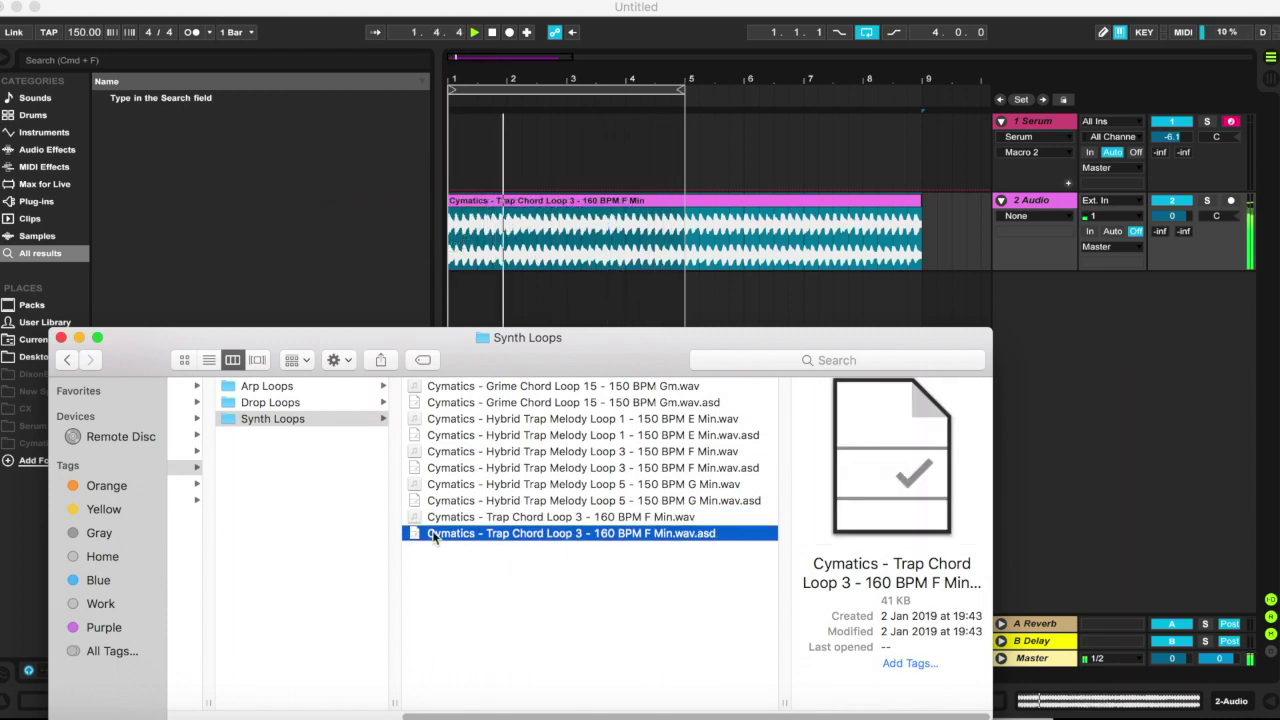
From the Drop Loops folder, place Trap Drop Loop 5 - 160 BPM E at bar 1 of the 2 Audio track
drag(429, 703, 295, 703)
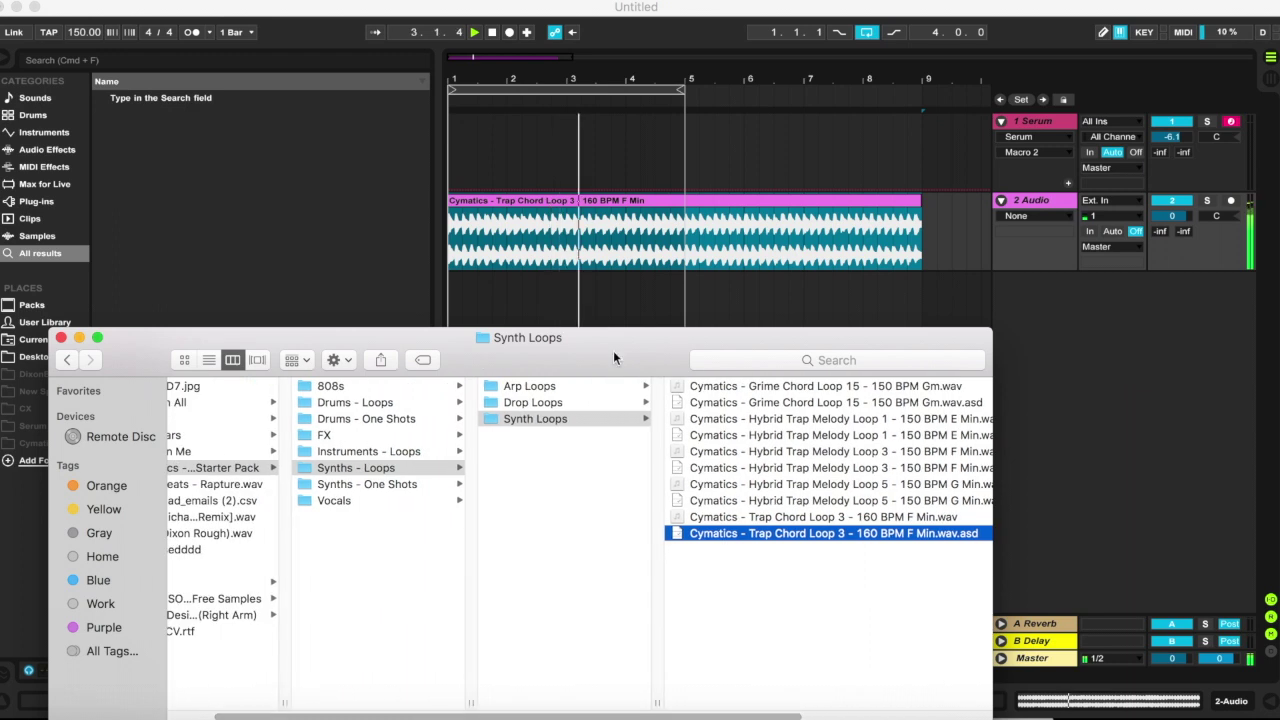
click(578, 402)
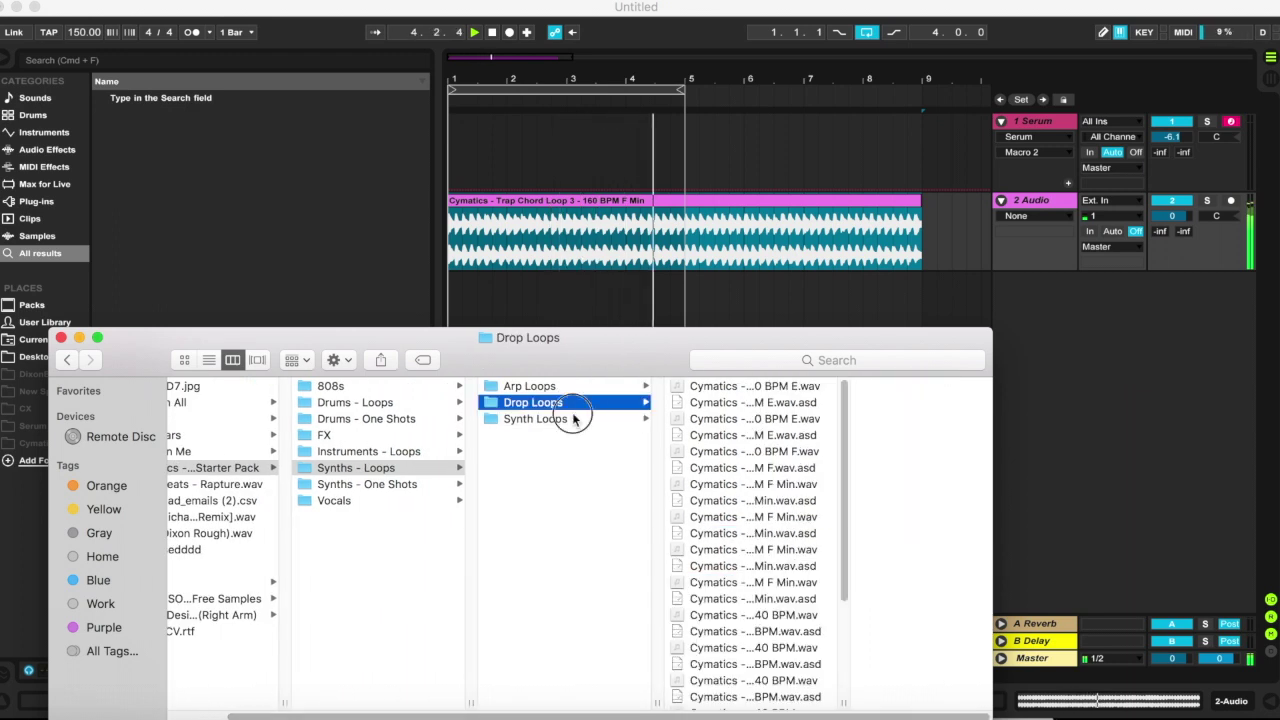
click(571, 419)
click(598, 403)
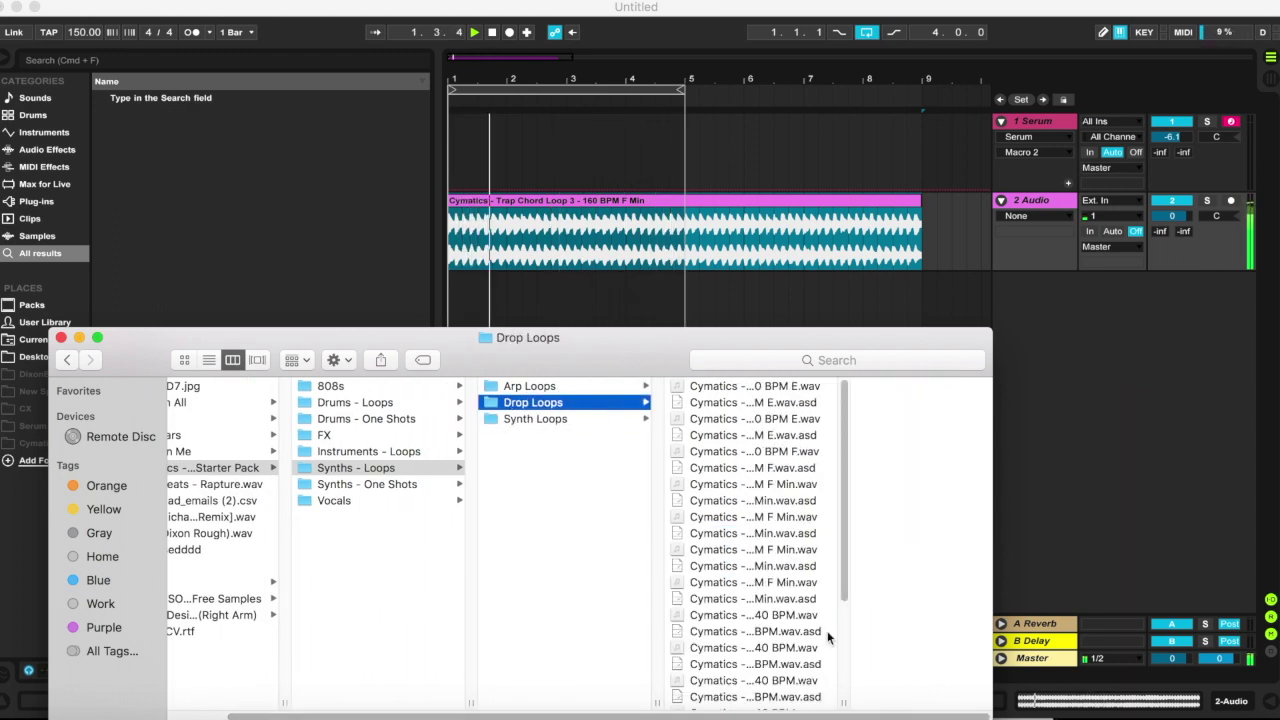
drag(846, 703, 966, 708)
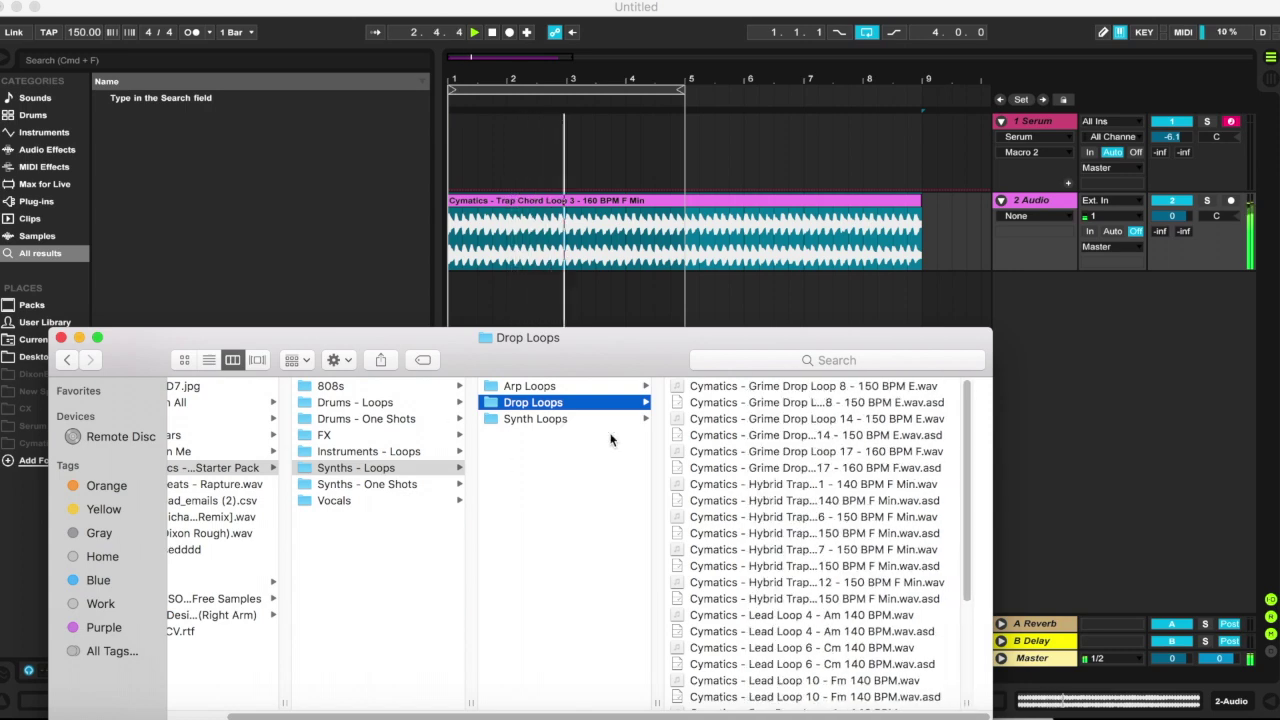
click(966, 645)
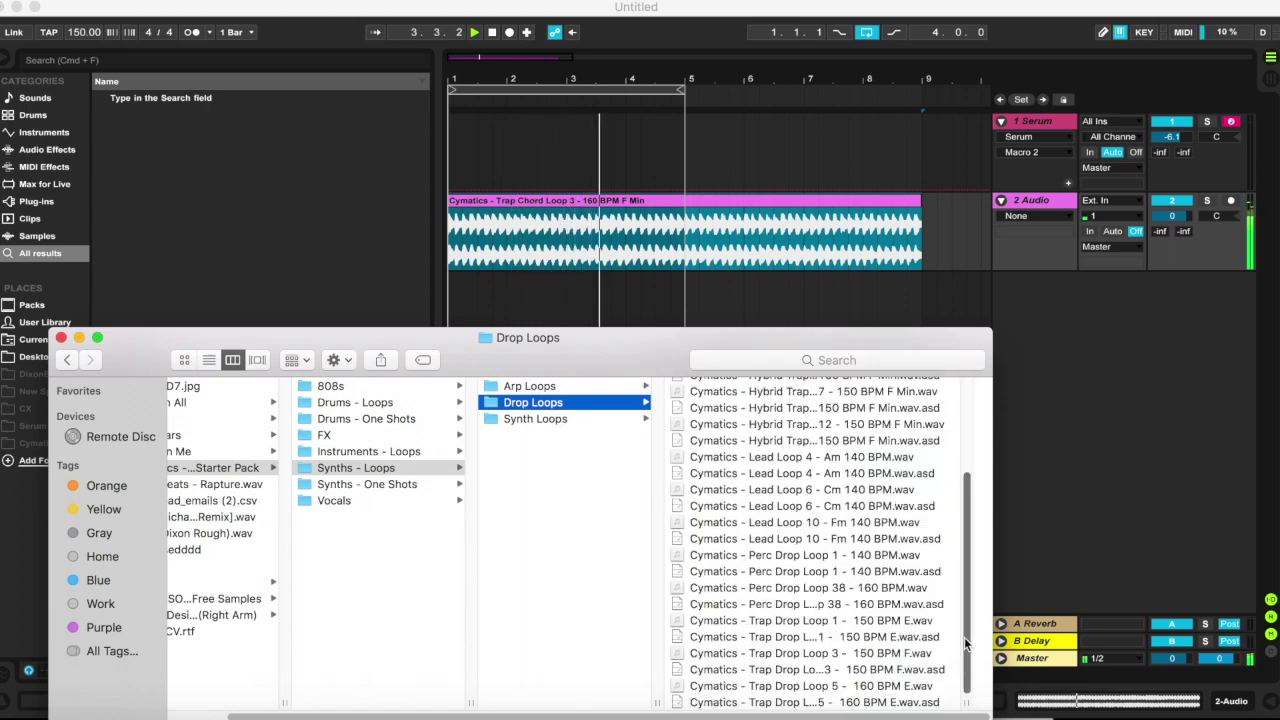
click(853, 686)
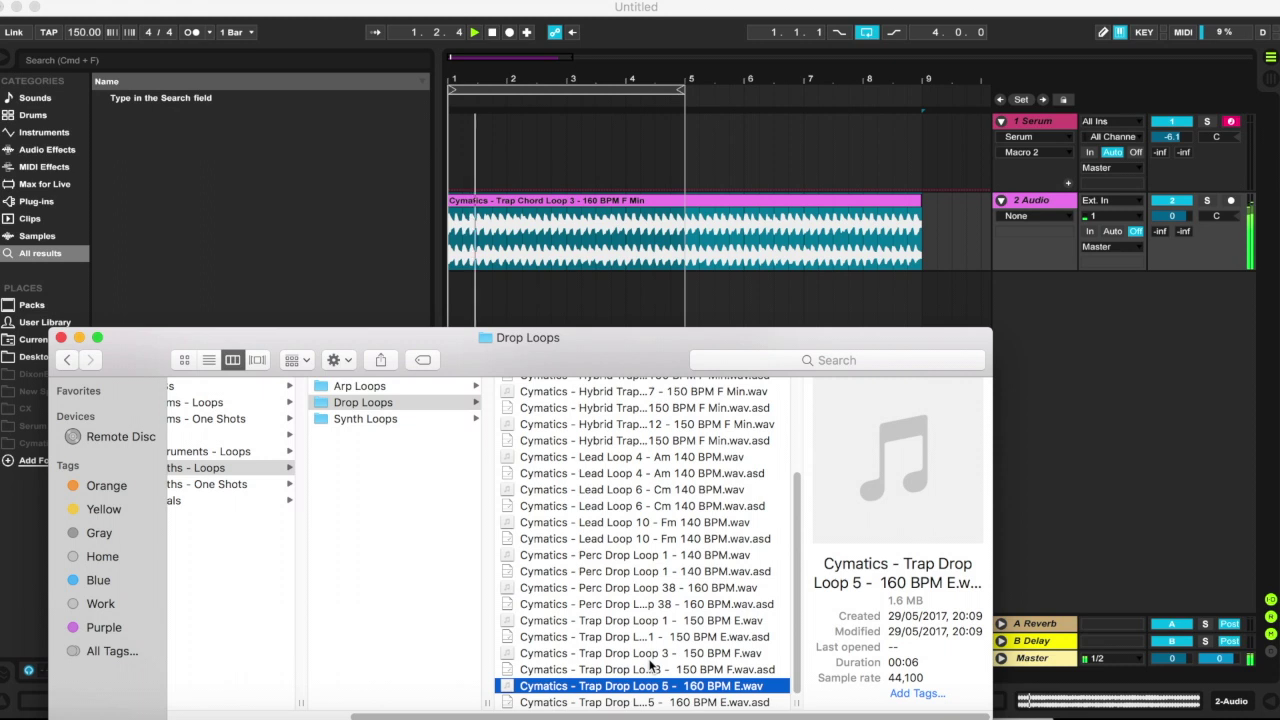
drag(530, 686, 450, 255)
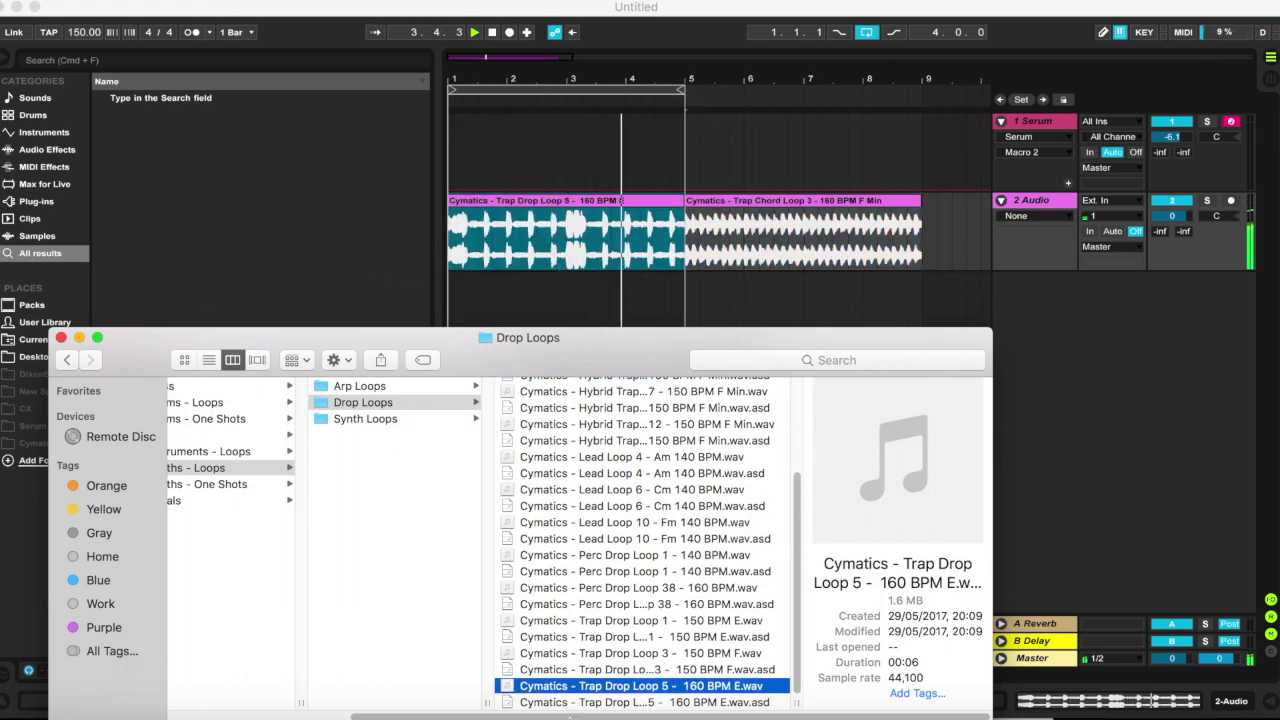
Browse the Synths - One Shots folder and preview Lead One Shot 30 - E
drag(571, 703, 436, 703)
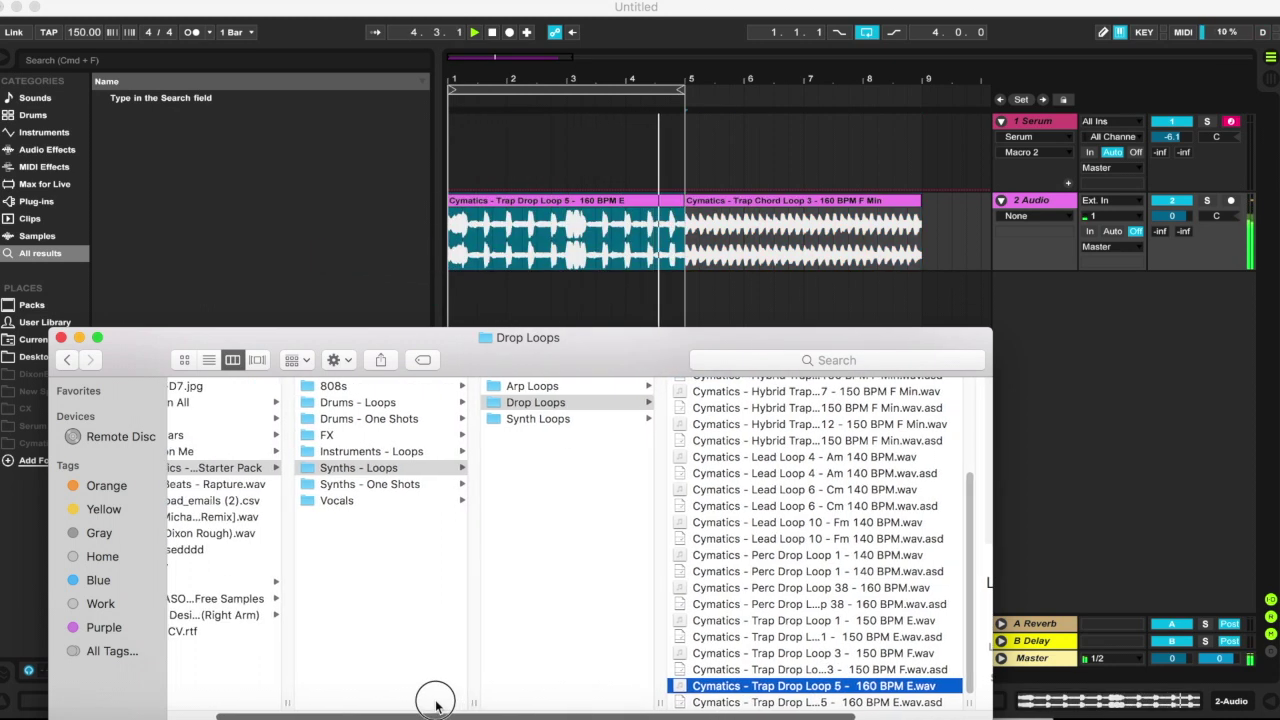
click(424, 484)
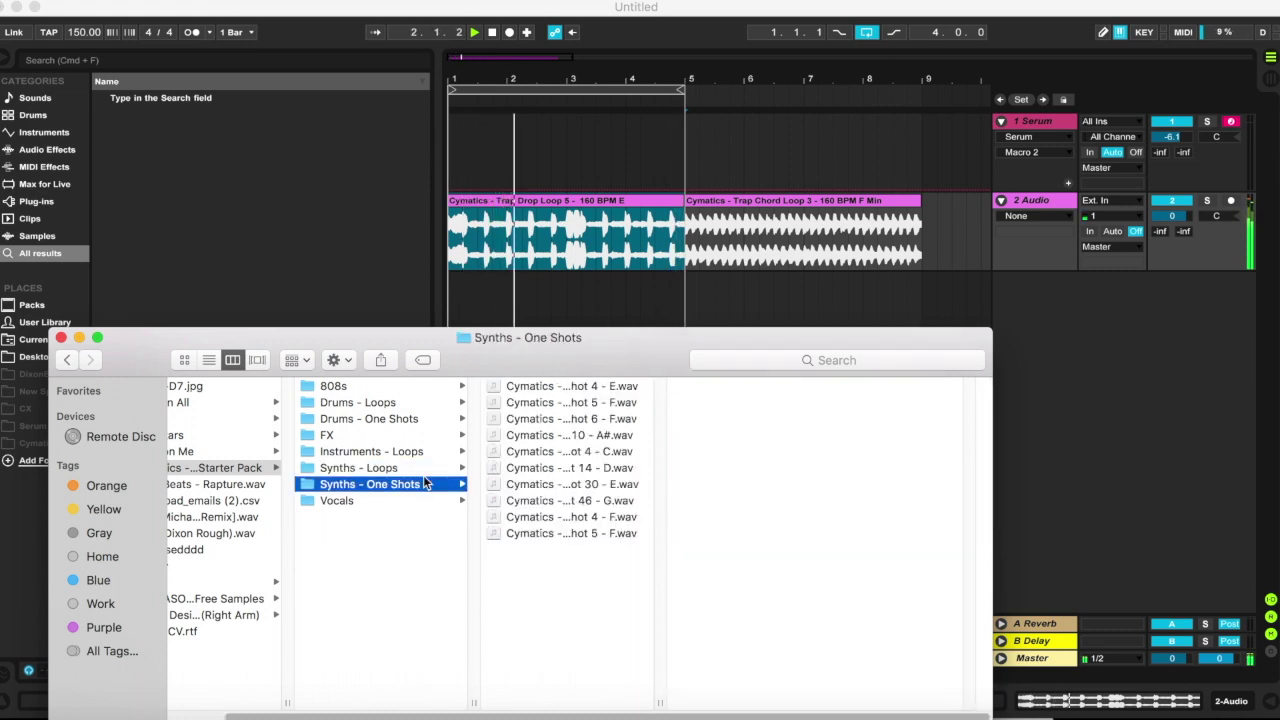
click(591, 403)
click(600, 386)
mouse_move(831, 457)
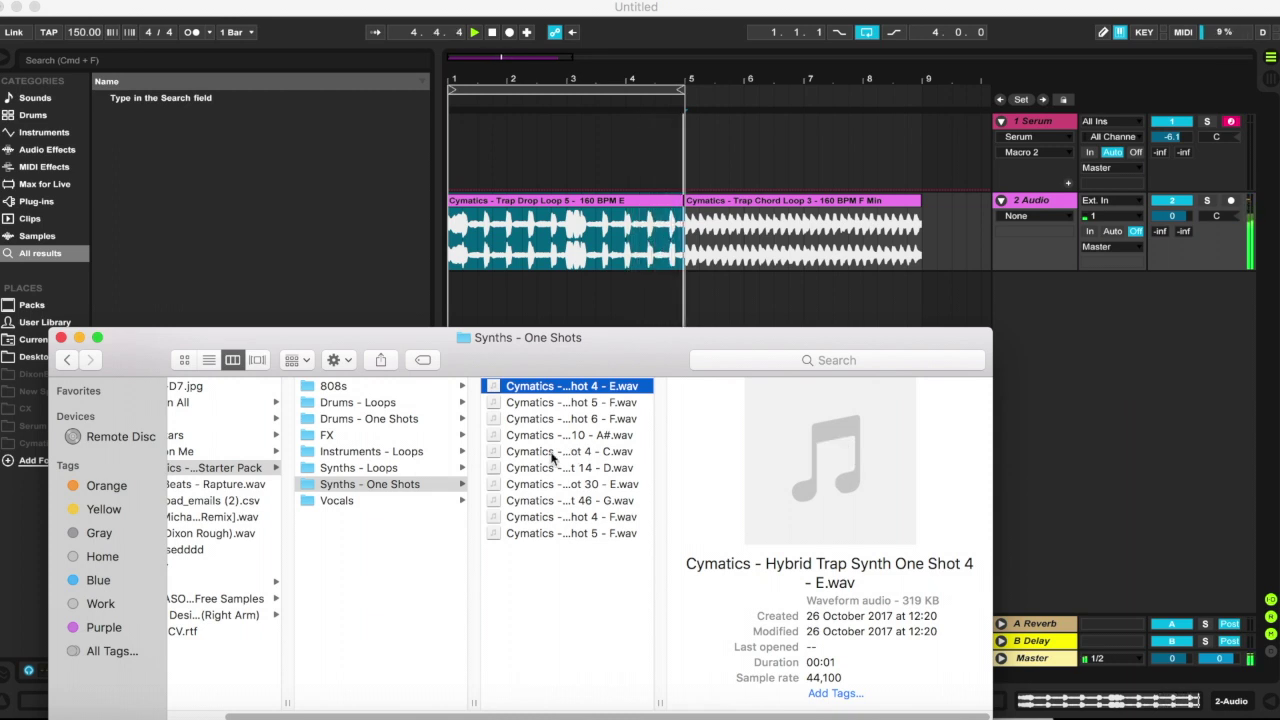
click(570, 484)
click(833, 457)
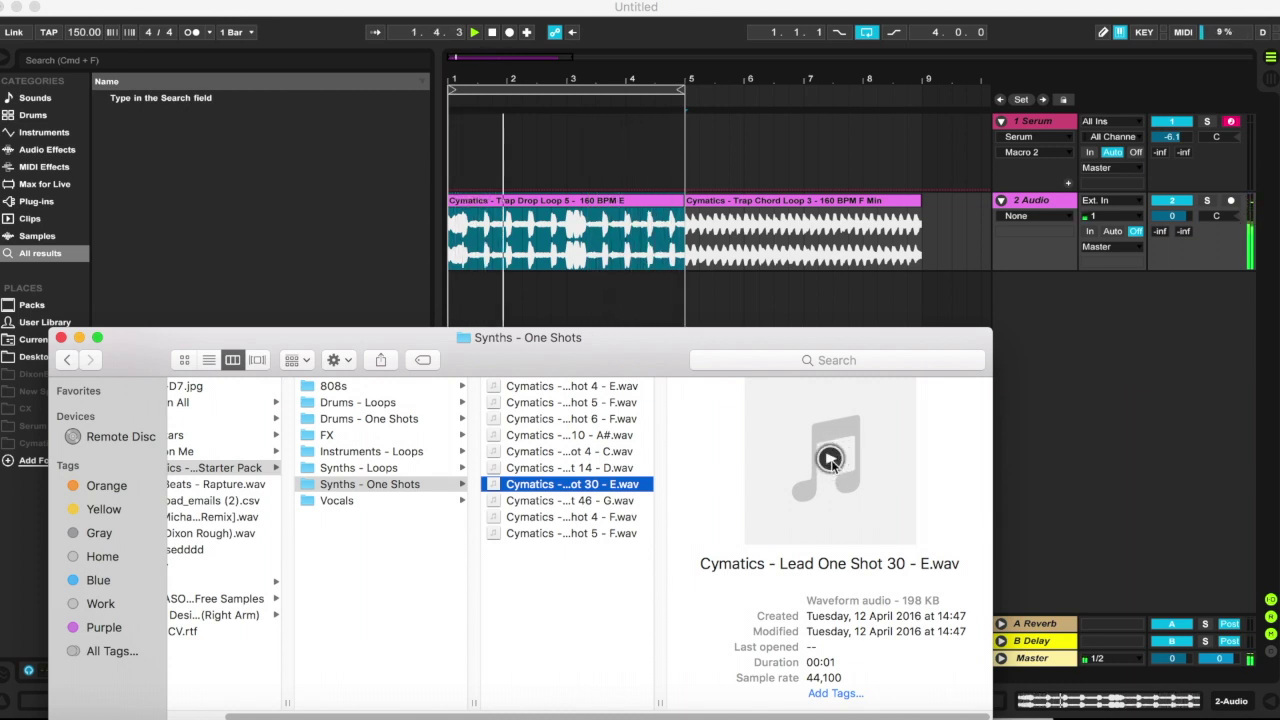
Place Lead One Shot 30 - E on a new audio track starting at 1.2, and paste a copy at 3.2
drag(557, 486, 452, 310)
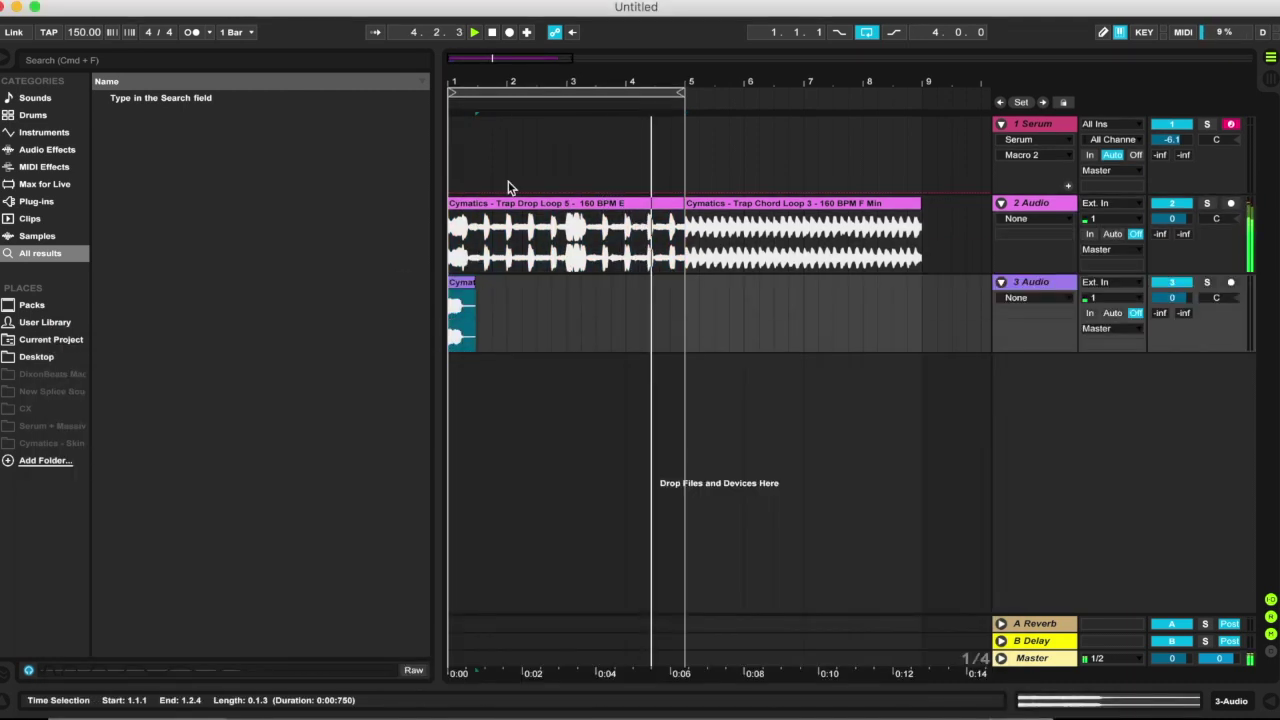
drag(489, 285, 538, 280)
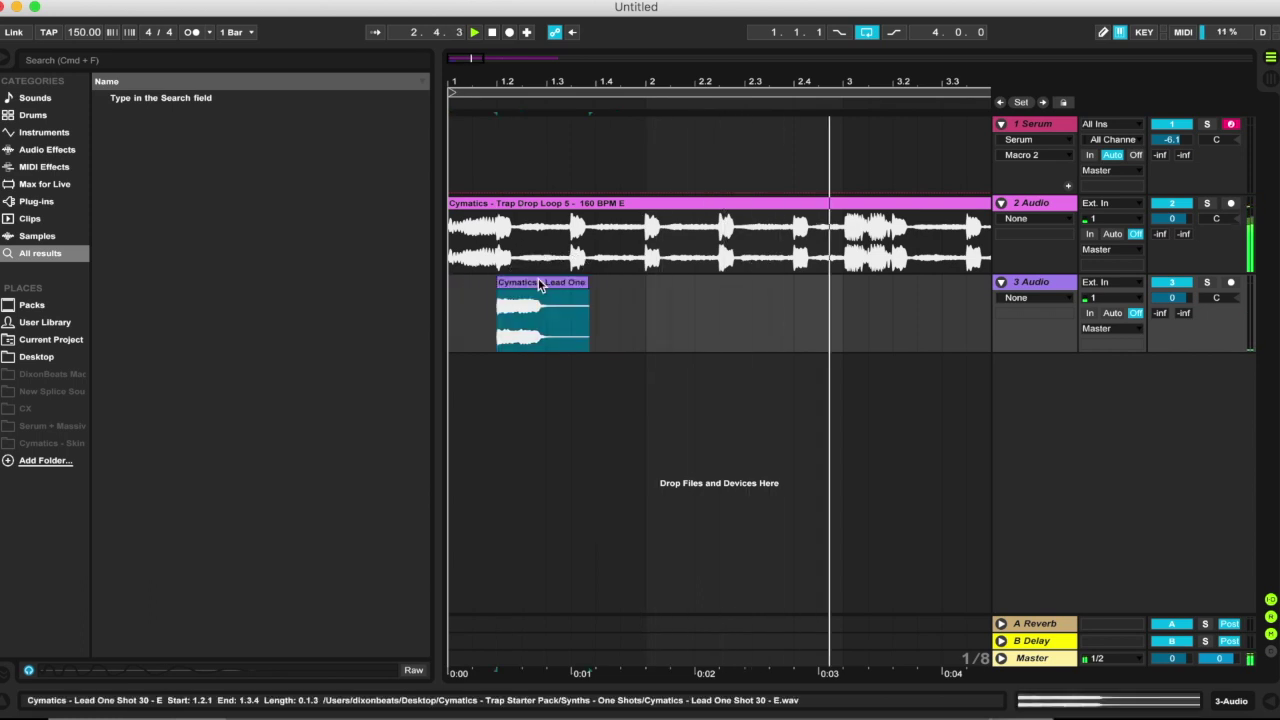
click(891, 295)
key(super+v)
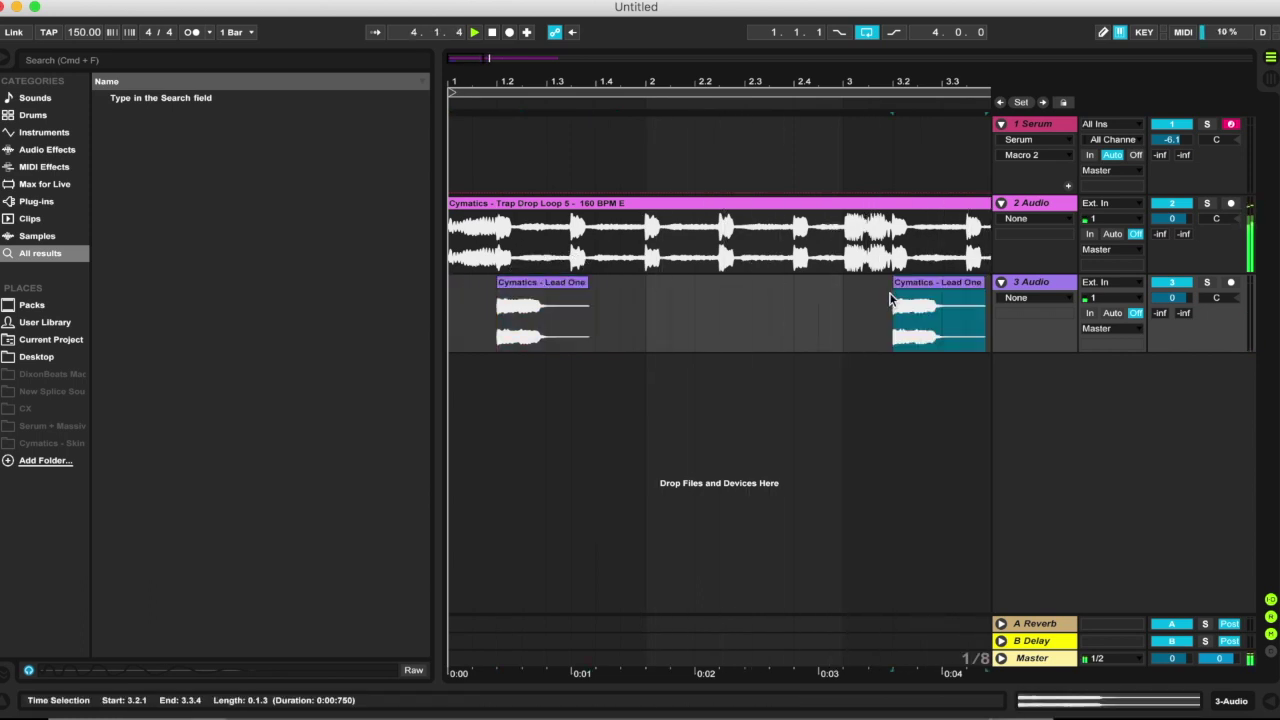
Try an extra Lead One Shot 30 - E hit at 3.1.3, re-paste the one at 3.2, and move the short clip to 3.1.1
key(minus)
drag(603, 81, 587, 81)
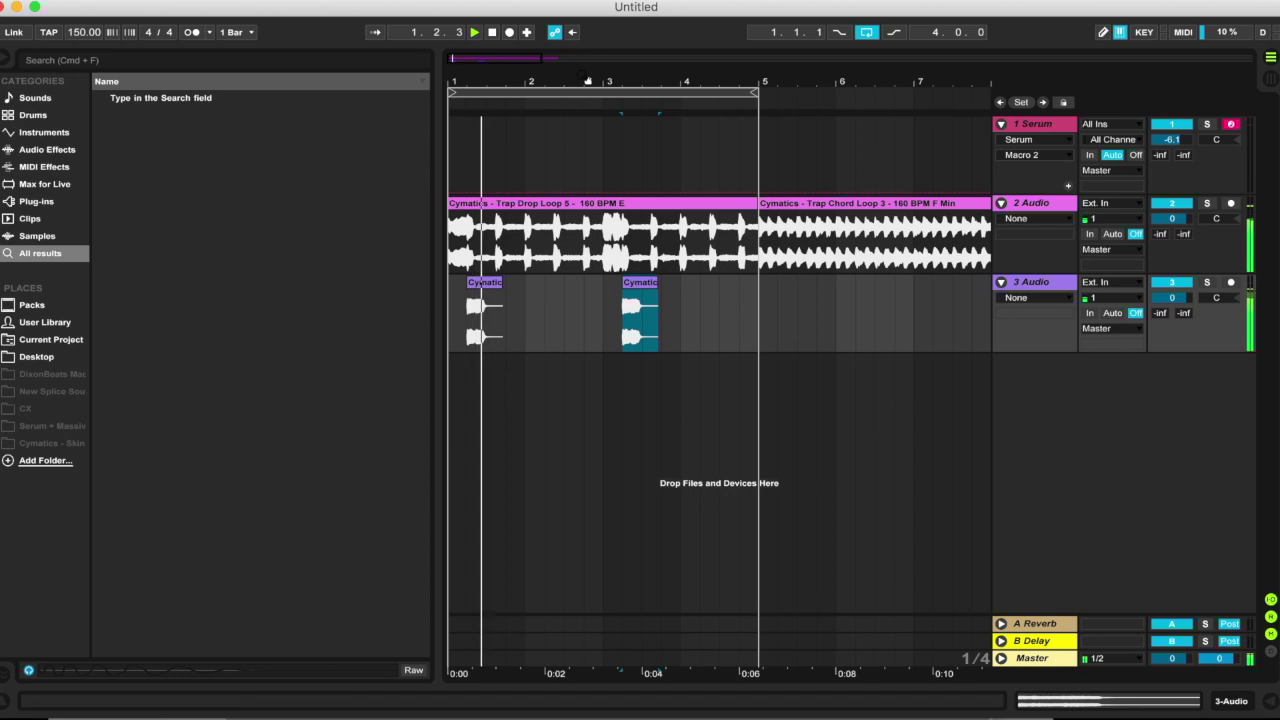
drag(633, 81, 633, 300)
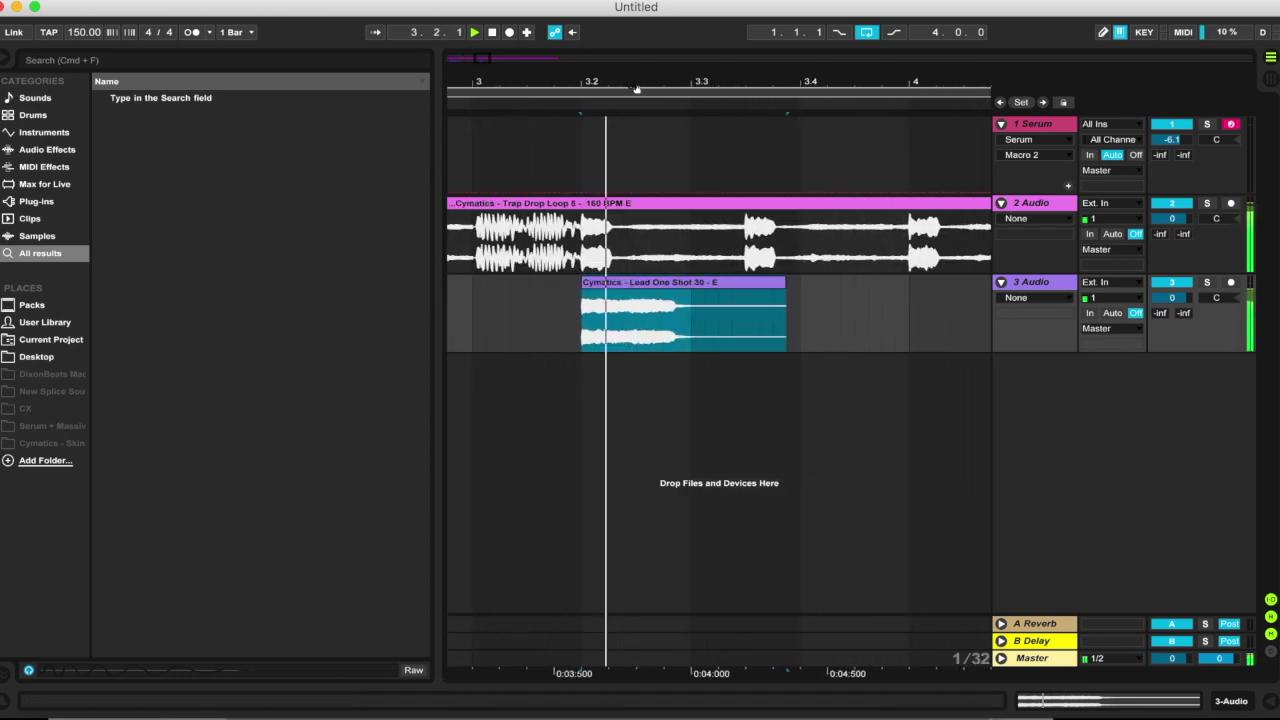
click(528, 320)
key(super+v)
click(591, 336)
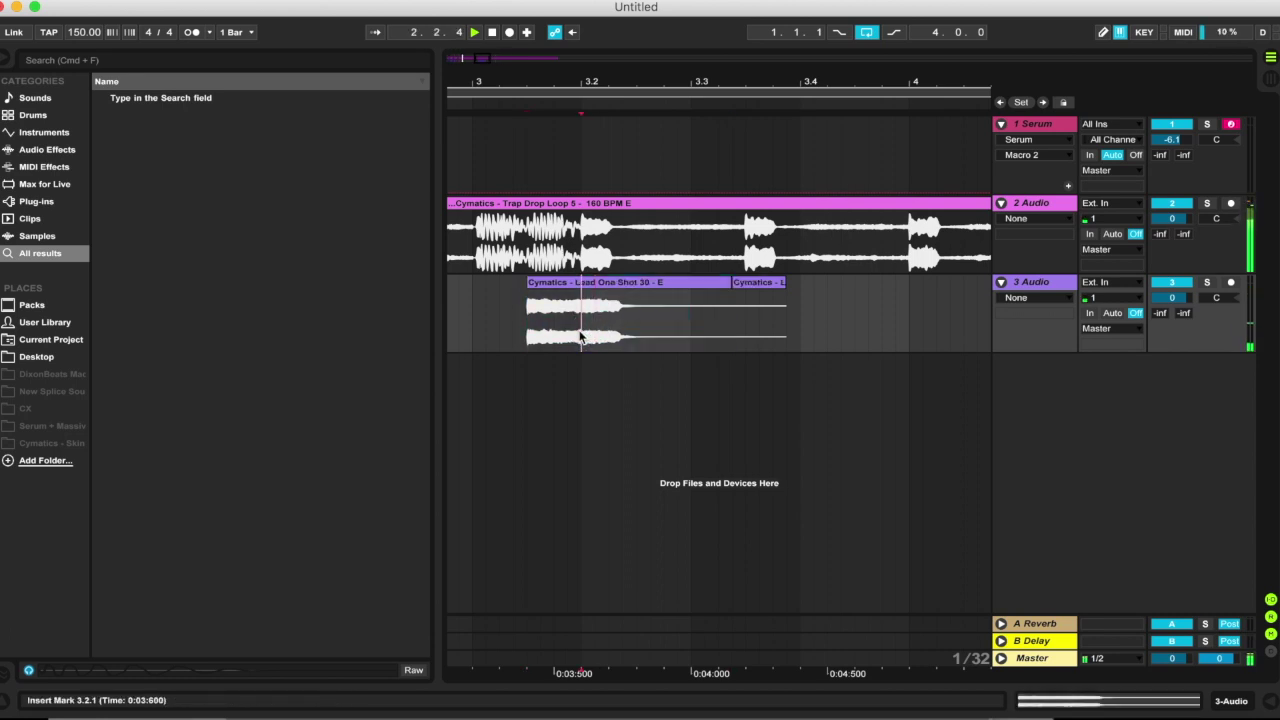
key(super+v)
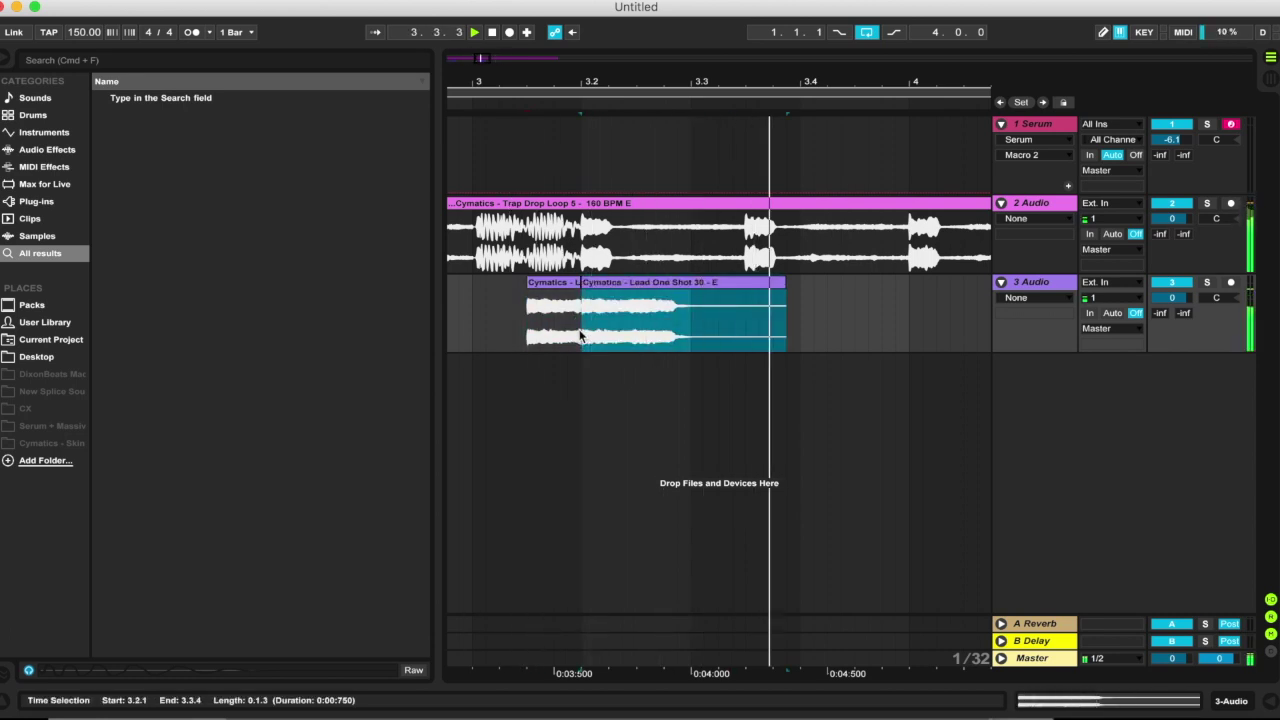
click(552, 285)
drag(552, 285, 500, 285)
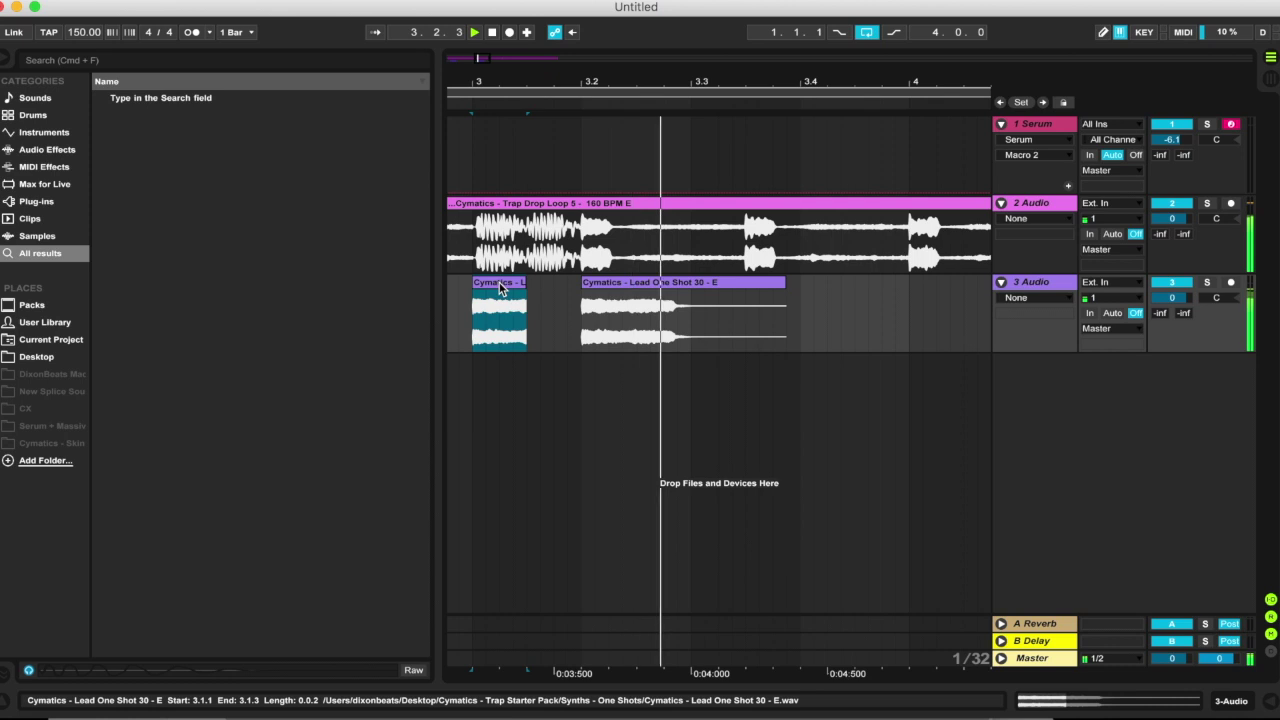
Remove the leftover tail piece of the one-shot at 3.2, and adjust the remaining clip to end at 3.3.1
mouse_move(640, 305)
mouse_down()
mouse_move(671, 300)
mouse_move(611, 300)
mouse_move(700, 306)
mouse_move(669, 291)
mouse_move(729, 289)
mouse_up()
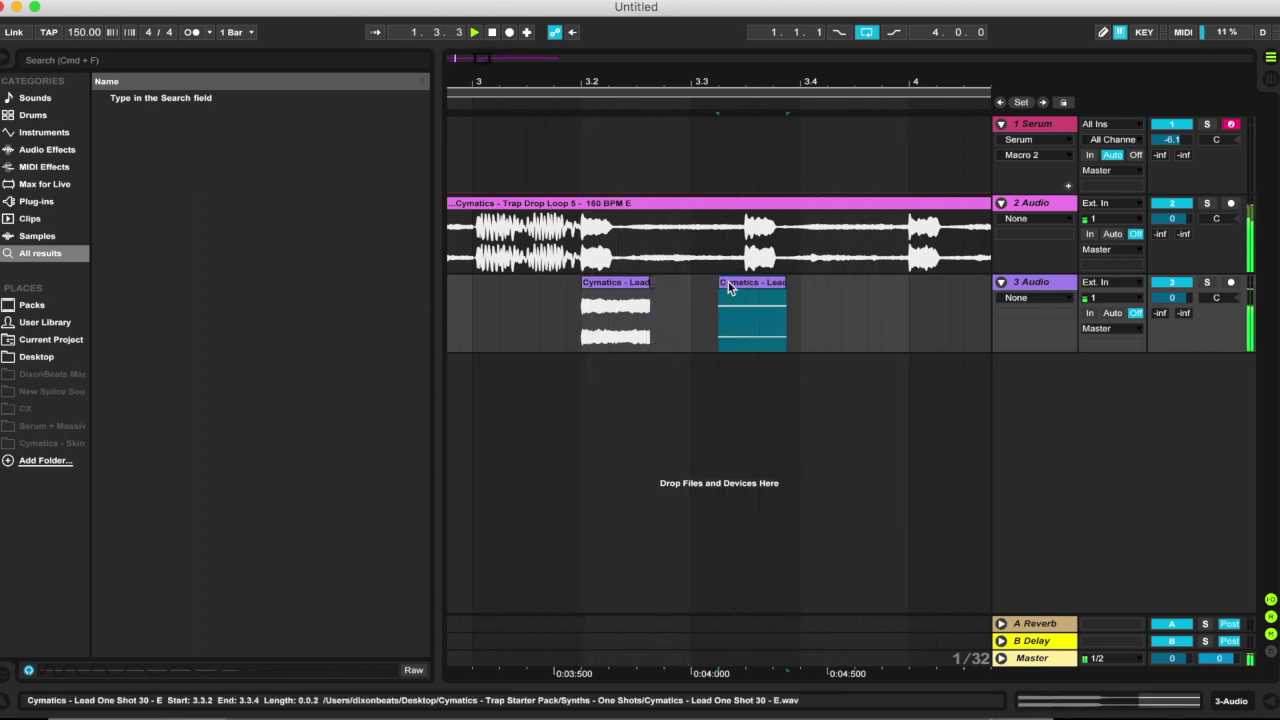
key(Delete)
click(634, 289)
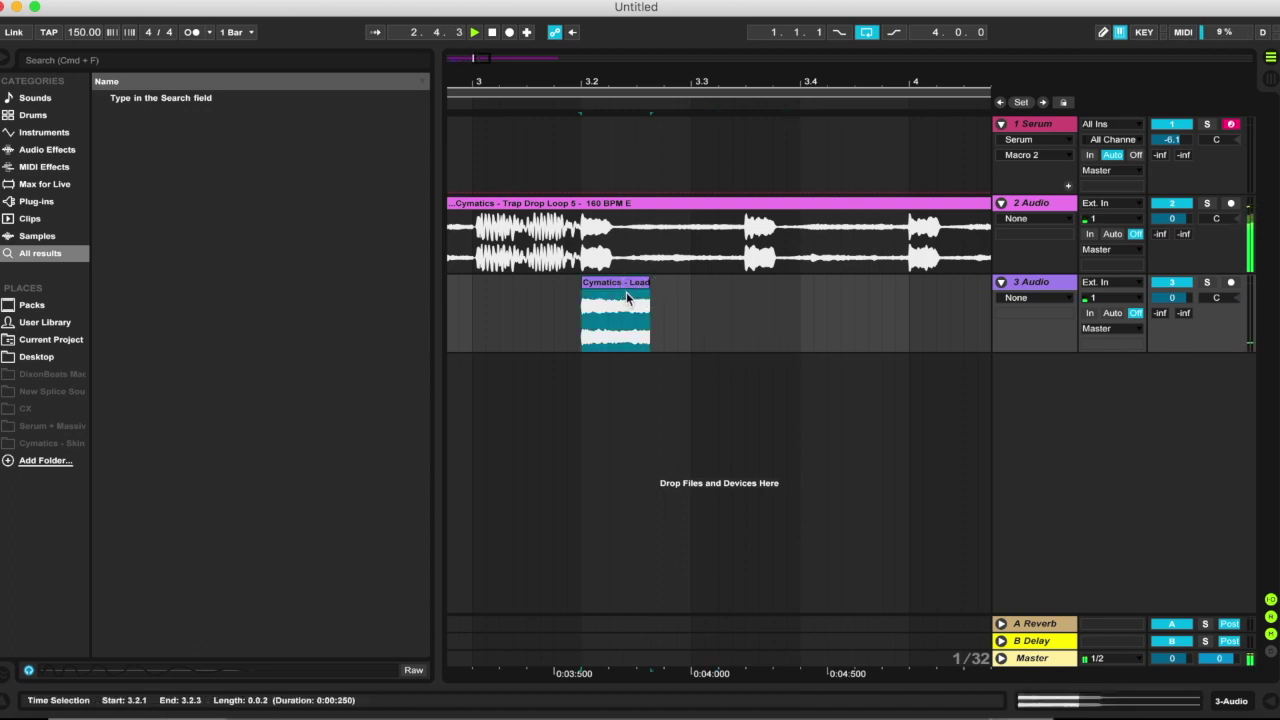
drag(650, 285, 713, 287)
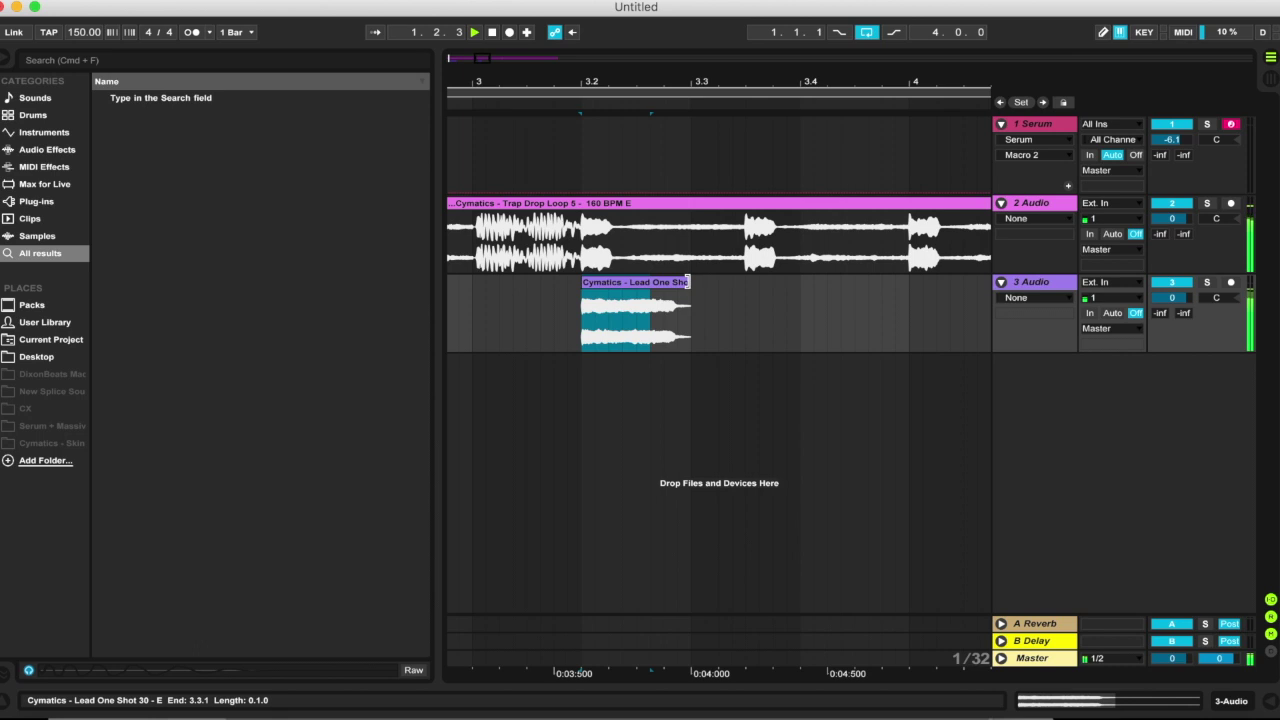
Paste a copy of the trimmed one-shot at 3.2.3, shortened to 0.0.2, and move it to start at 3.3.1
click(674, 285)
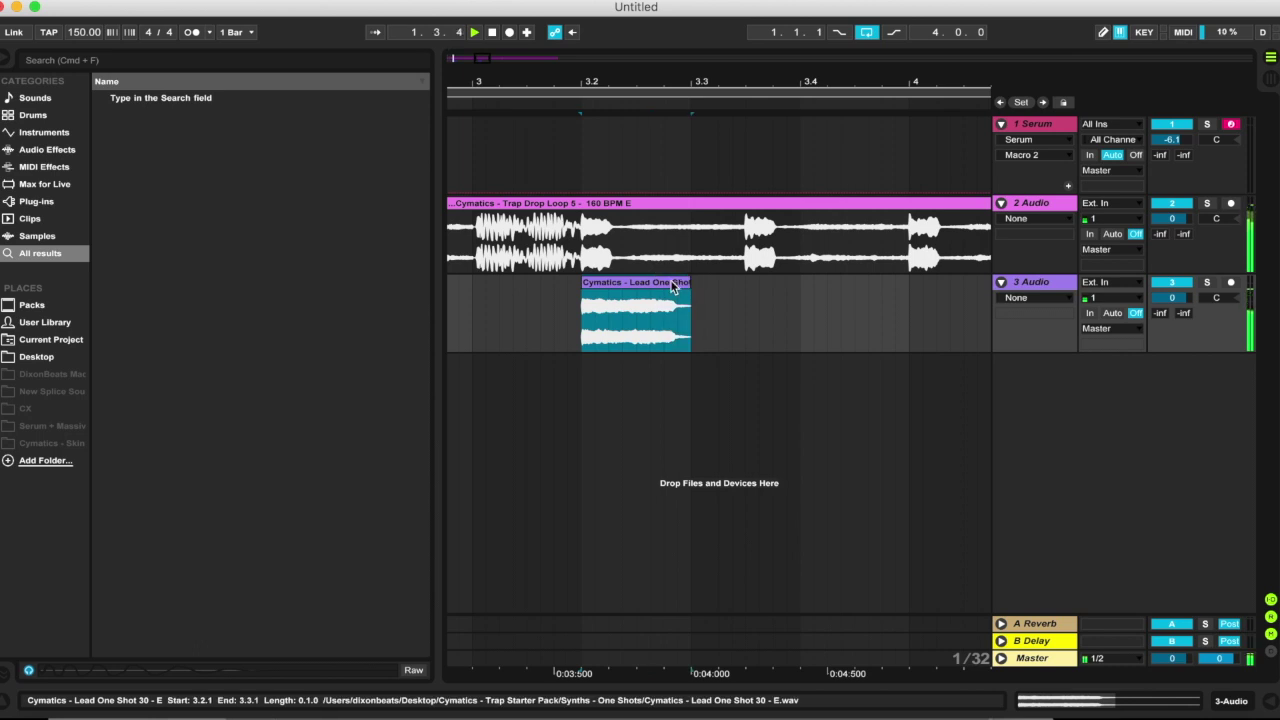
click(527, 314)
drag(685, 78, 455, 80)
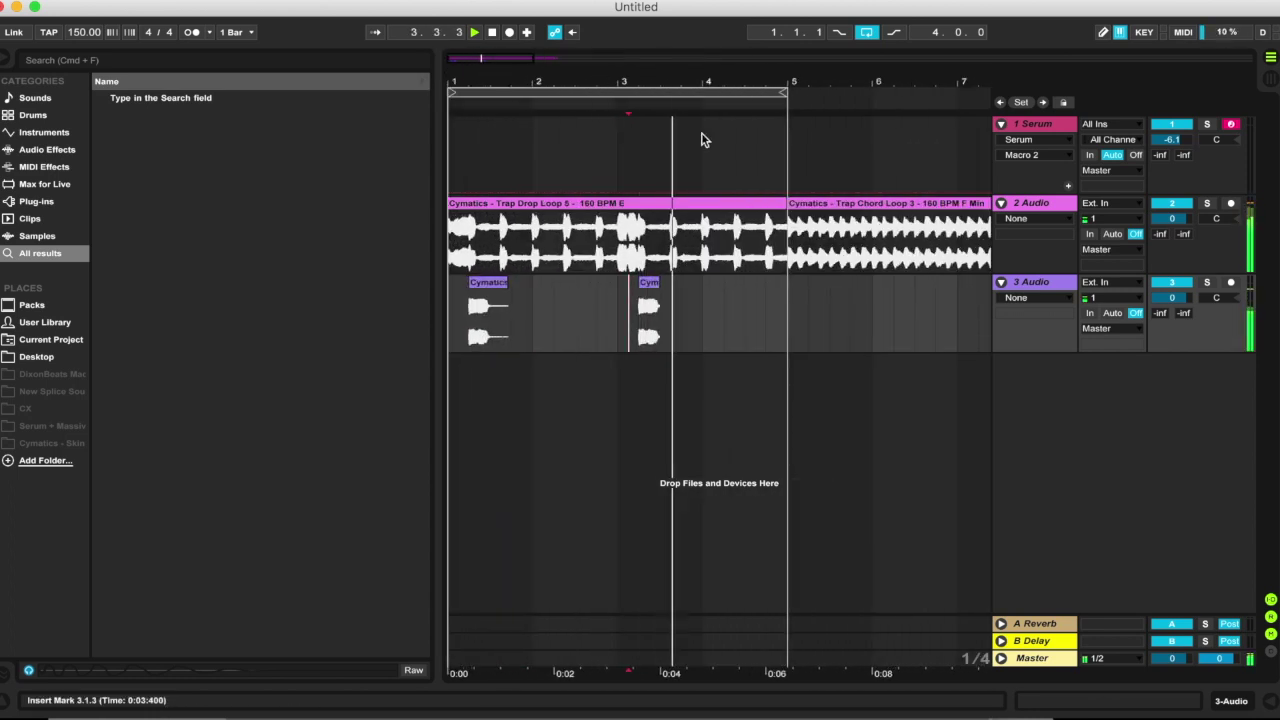
drag(640, 94, 638, 92)
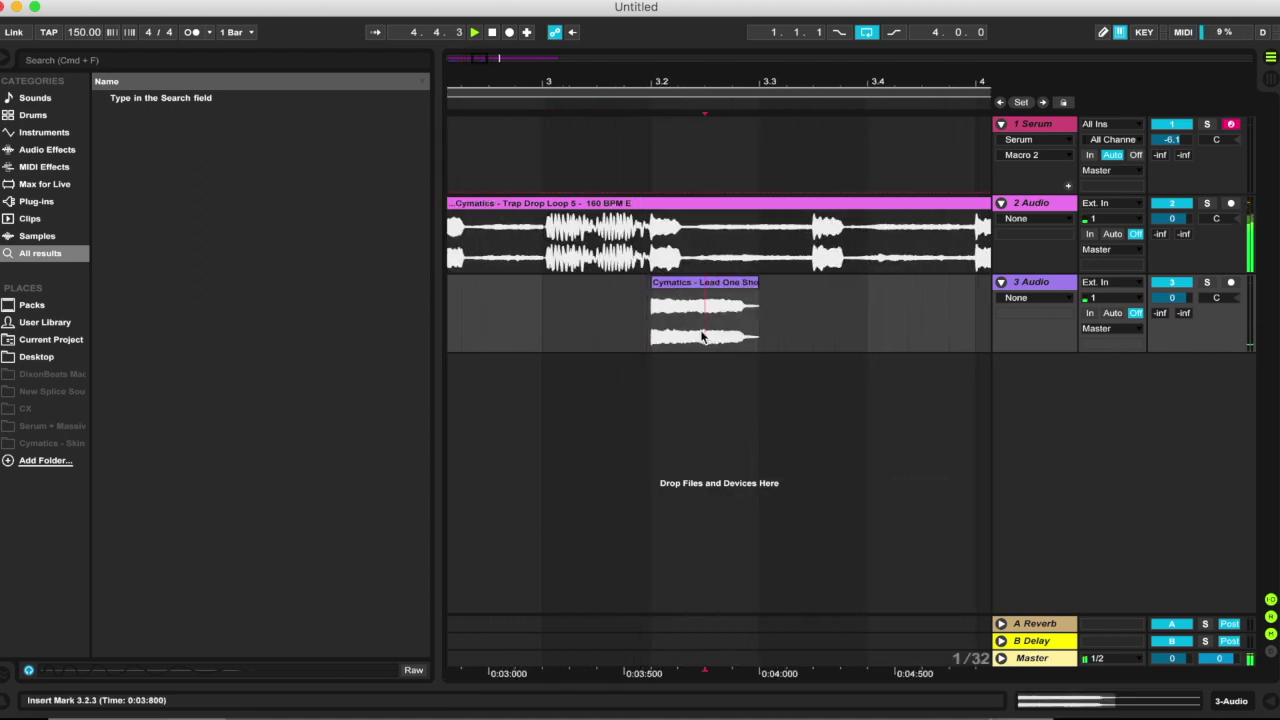
key(super+v)
drag(805, 289, 763, 284)
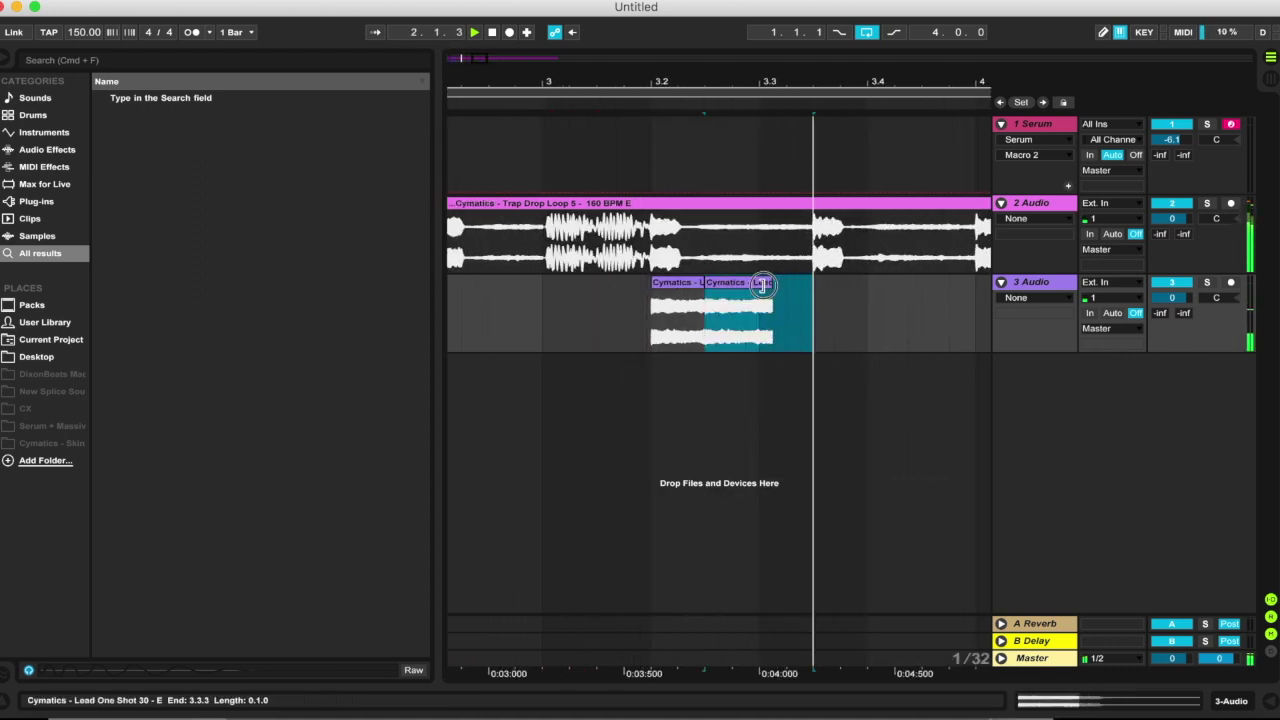
click(763, 285)
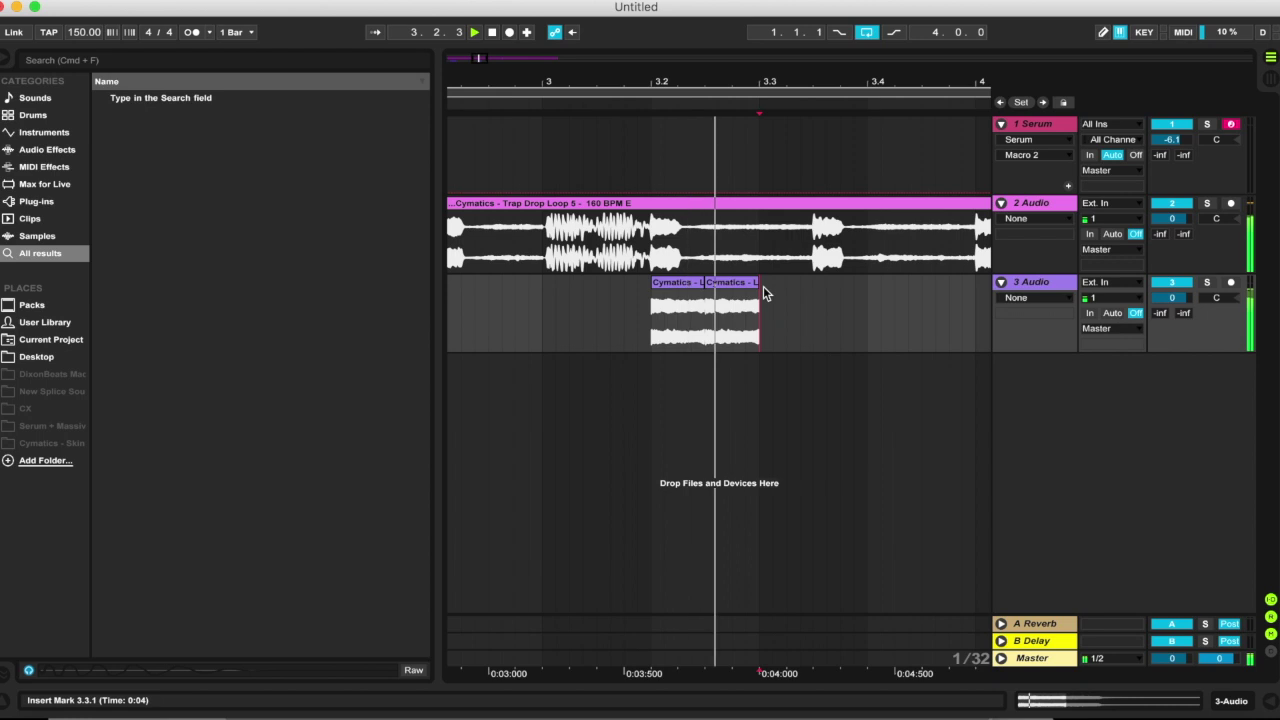
drag(751, 286, 808, 285)
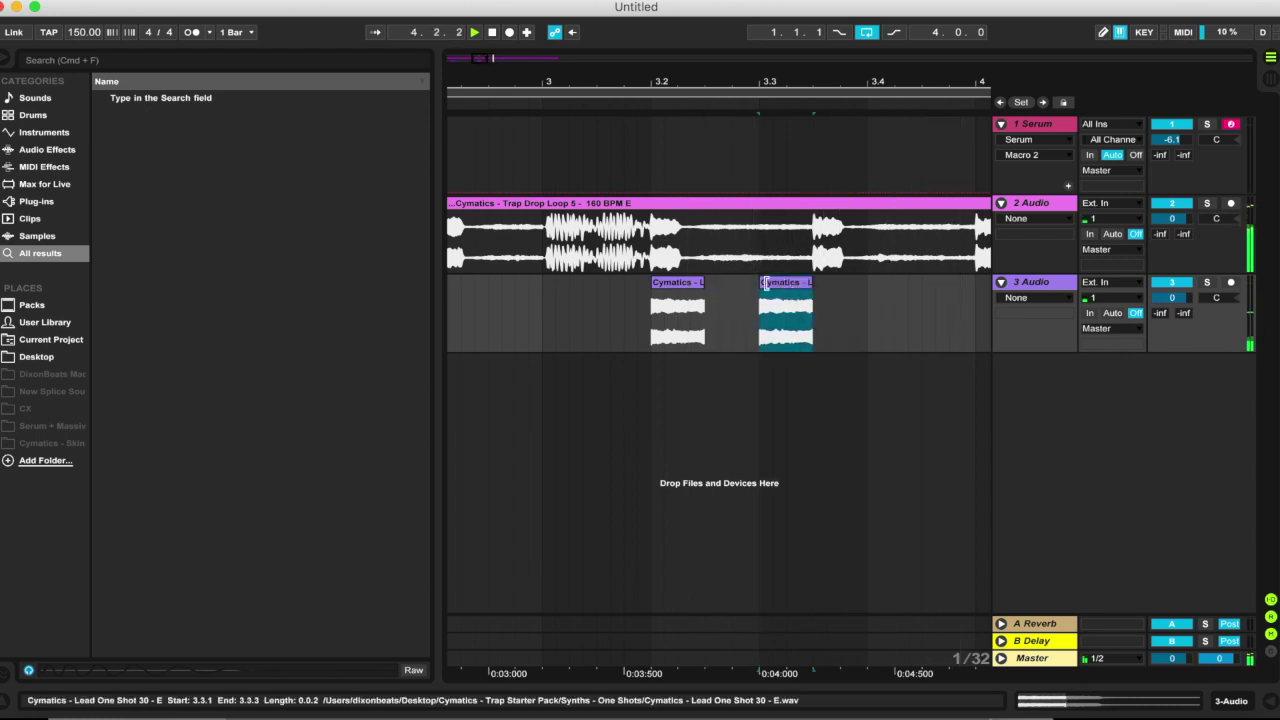
Extend the one-shot clips starting at 3.2 and 3.3 so that they end at 3.3 and 3.4
click(705, 283)
drag(705, 284, 866, 318)
click(881, 321)
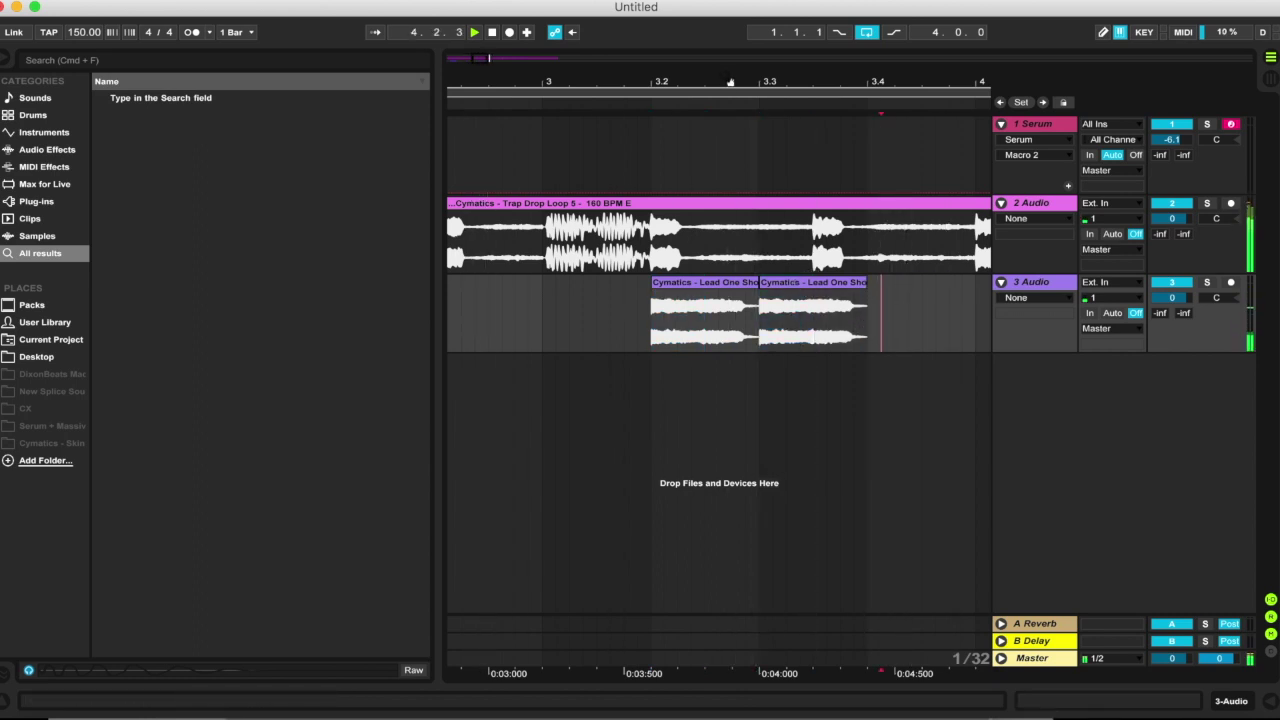
Switch to Finder, open the Vocal Loops folder inside Vocals, and widen its file column to show the full names
drag(730, 82, 730, 50)
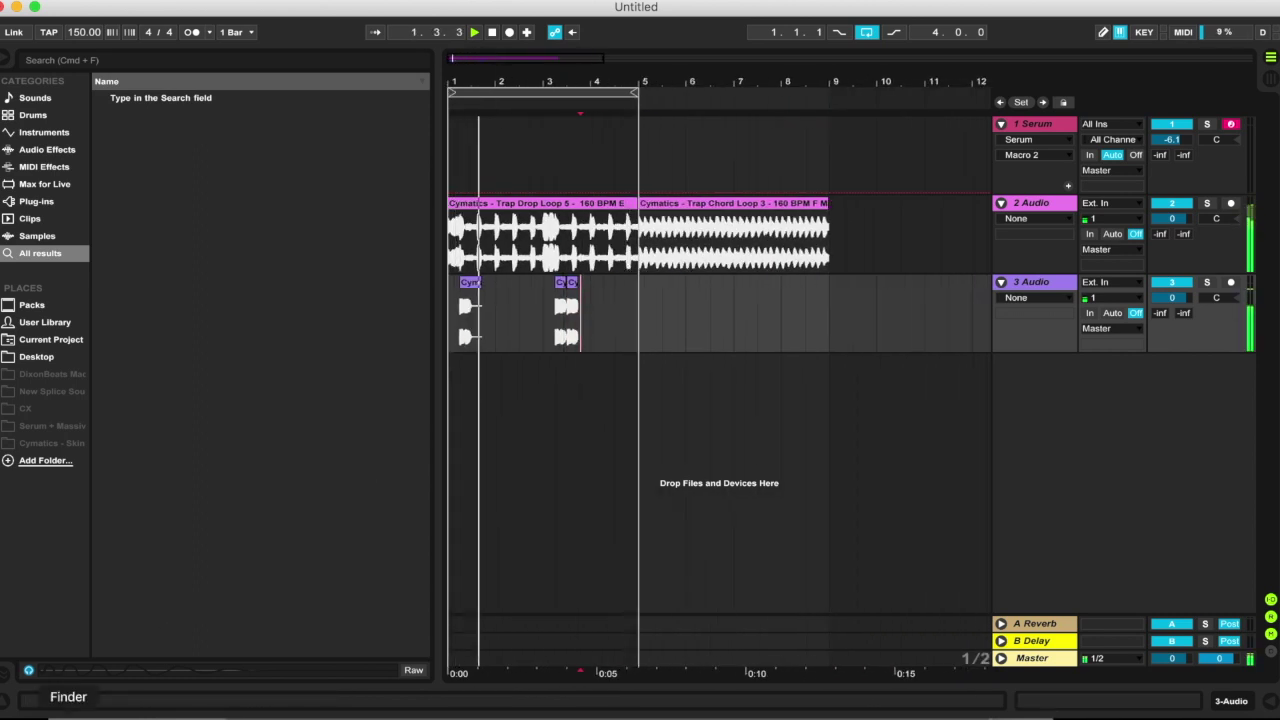
click(68, 714)
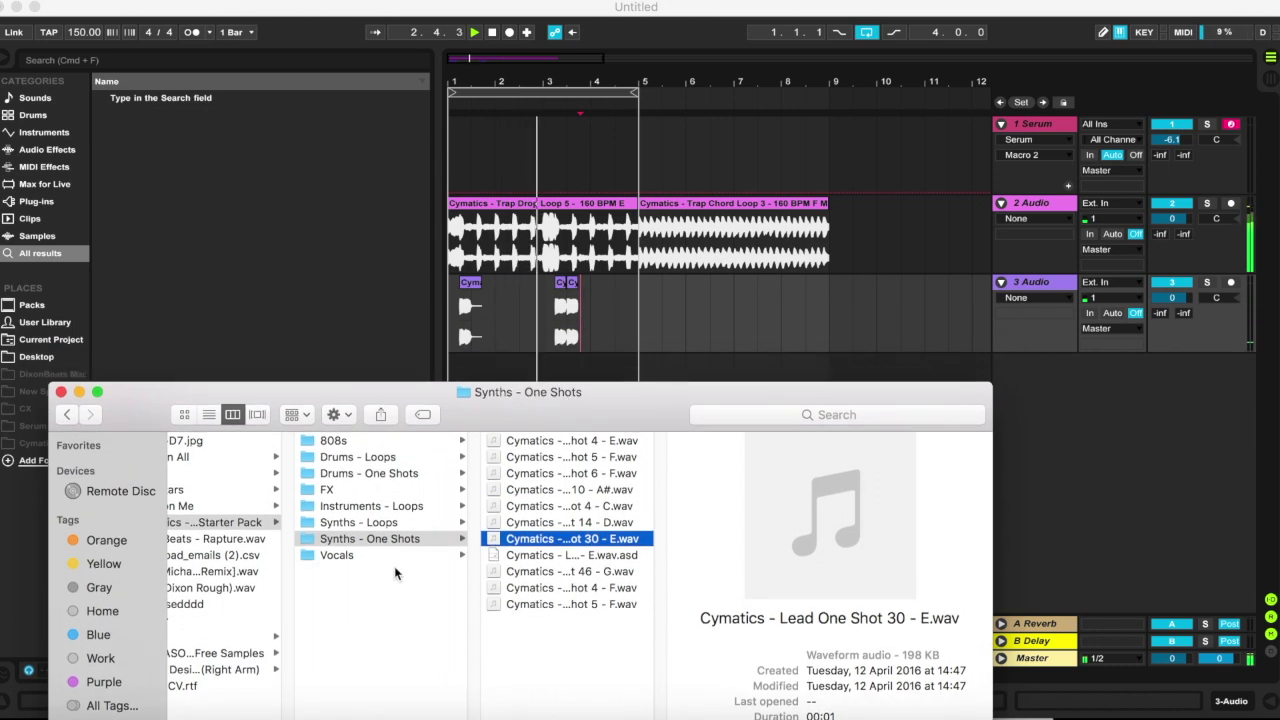
click(406, 557)
click(540, 441)
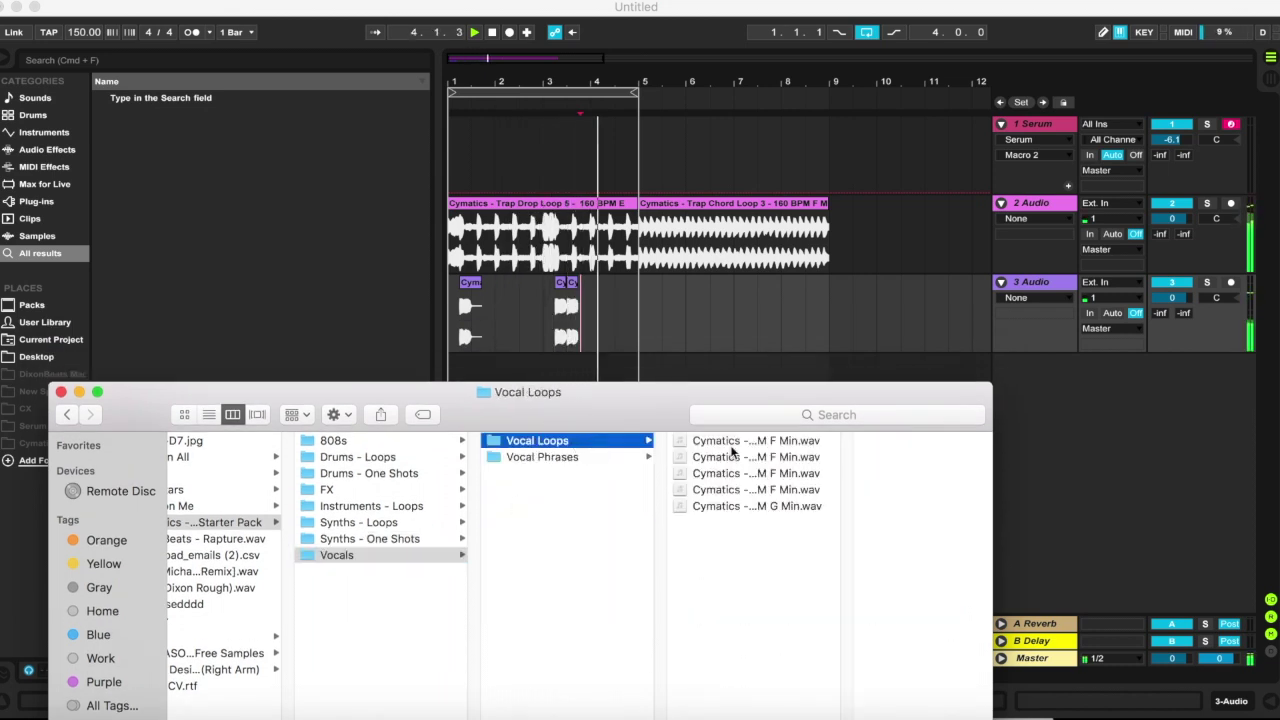
drag(810, 384, 627, 266)
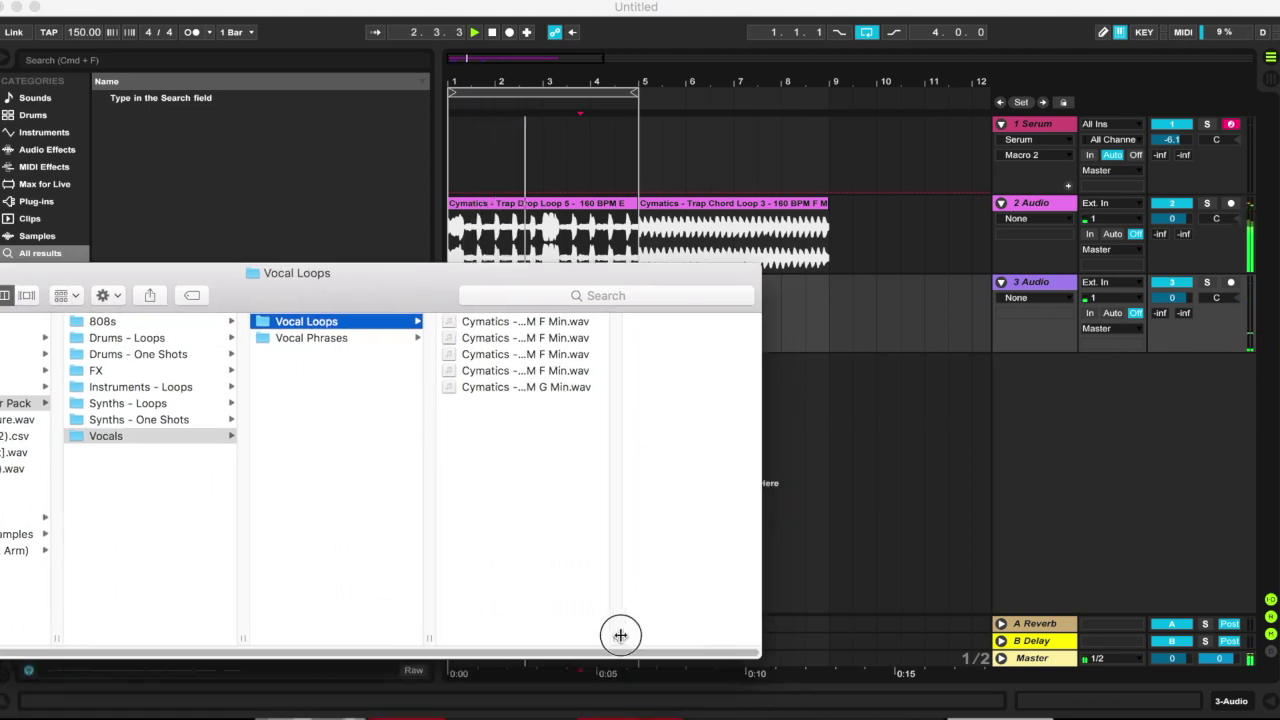
double_click(620, 635)
drag(498, 291, 455, 404)
Audition the vocal loops Hybrid Trap Vocal Loop 1, 6 and 9 and Titan Vocal Loop 15 and 18 over the playing loop
click(463, 435)
mouse_move(692, 508)
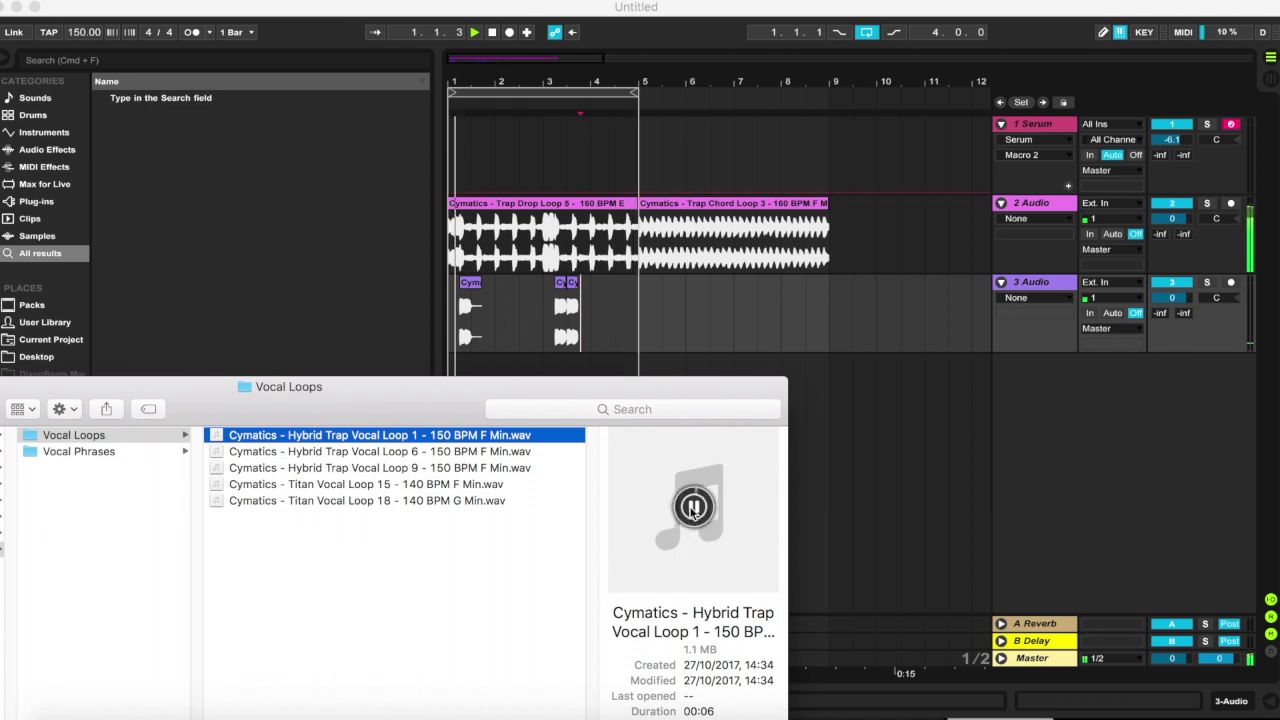
click(515, 453)
mouse_move(690, 484)
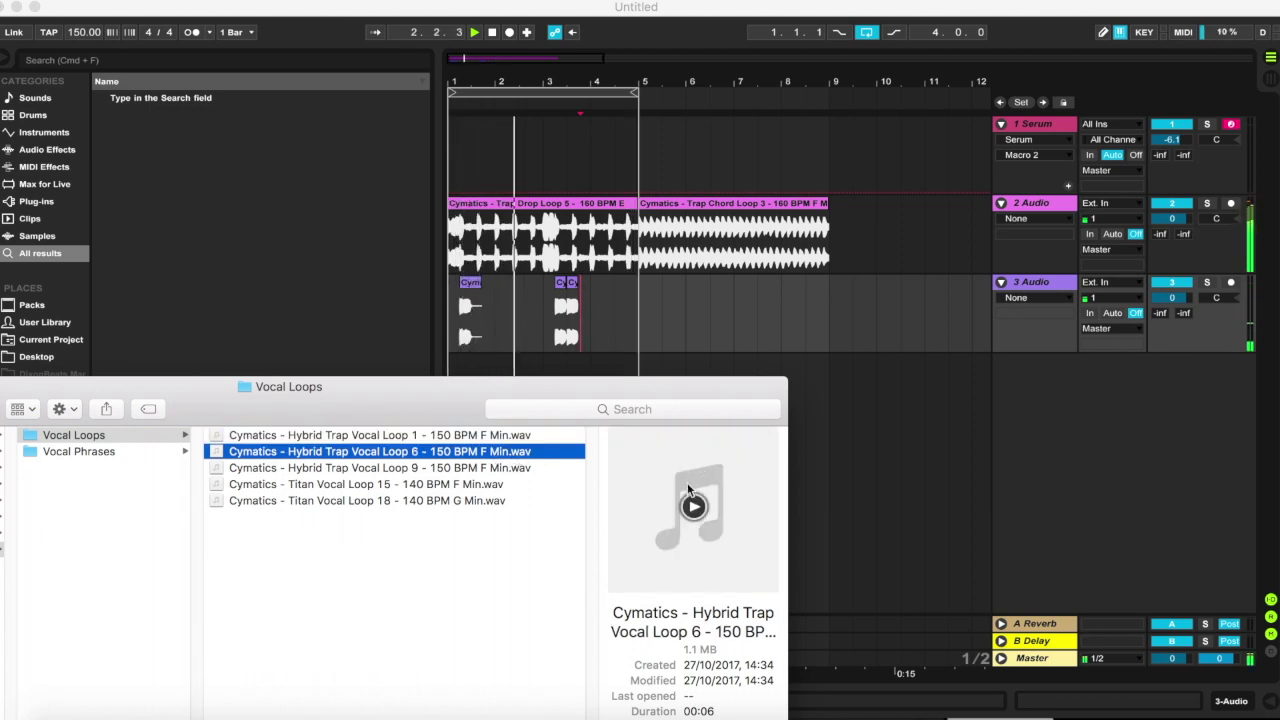
click(519, 468)
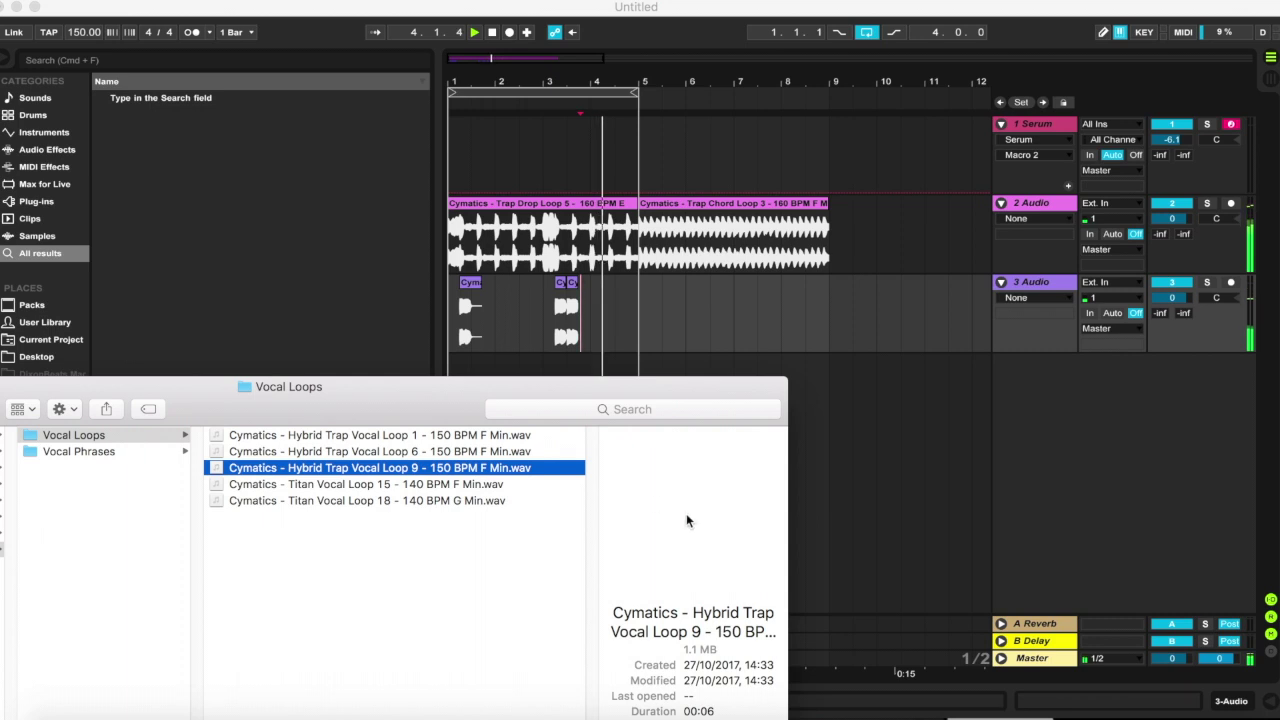
click(478, 486)
mouse_move(694, 518)
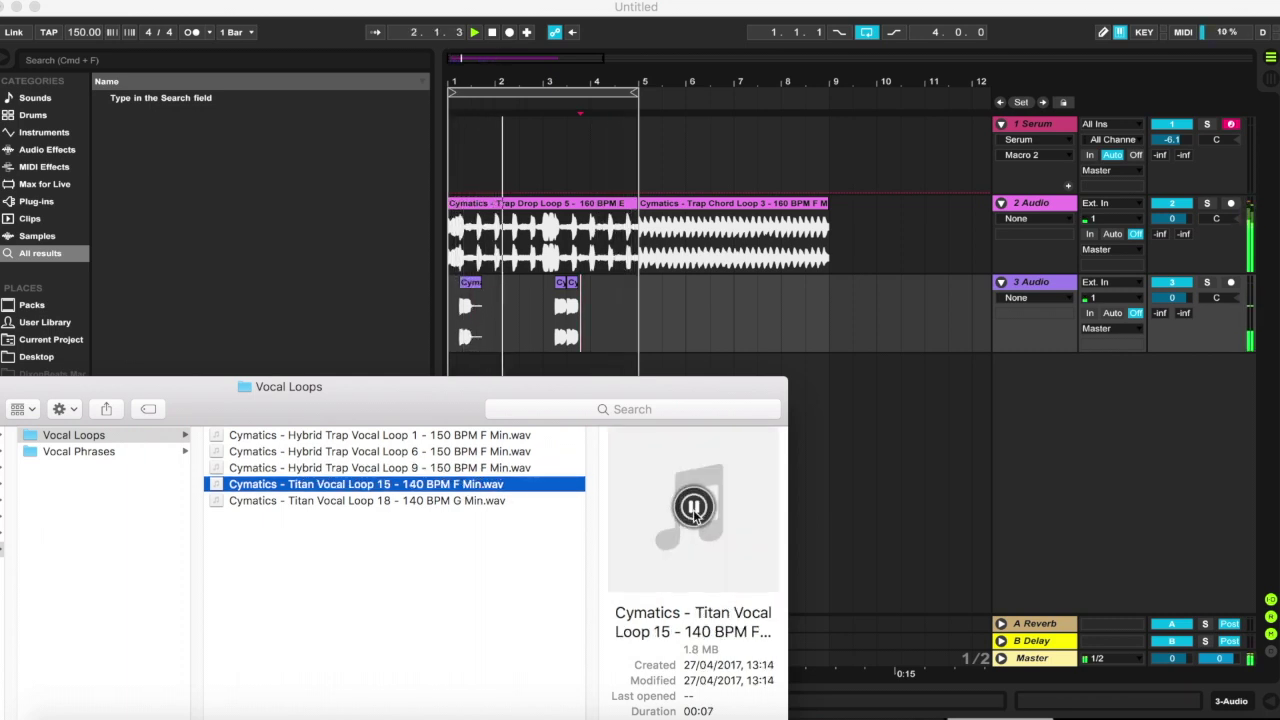
click(480, 501)
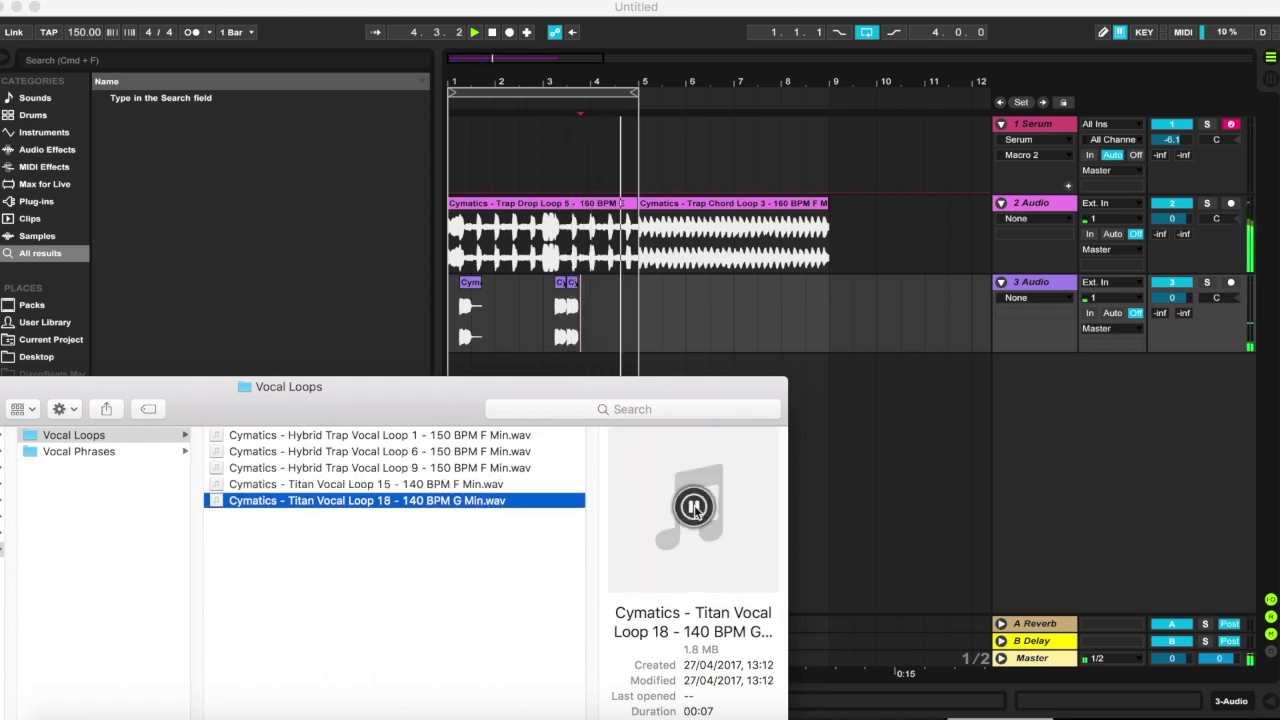
Open the Vocal Phrases folder and audition the Duffle Bag and Im Back Strong phrases at 140 BPM
drag(419, 395, 630, 345)
click(293, 402)
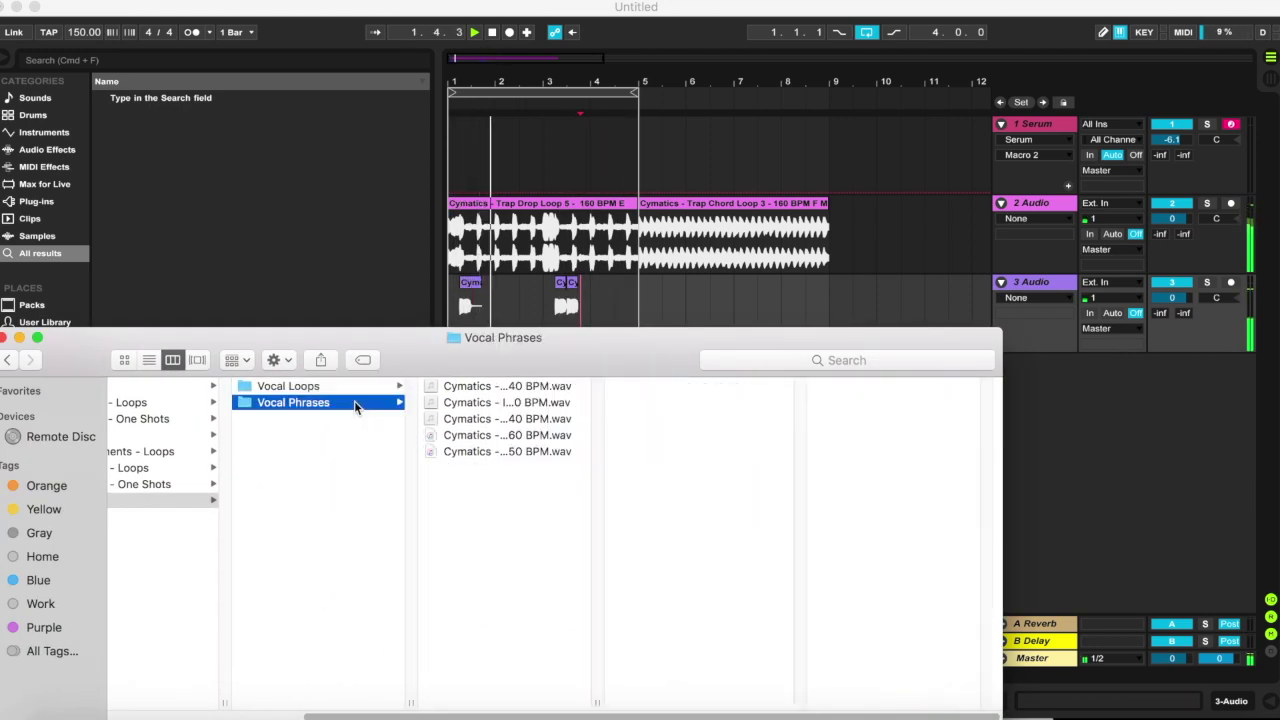
click(547, 390)
mouse_move(820, 460)
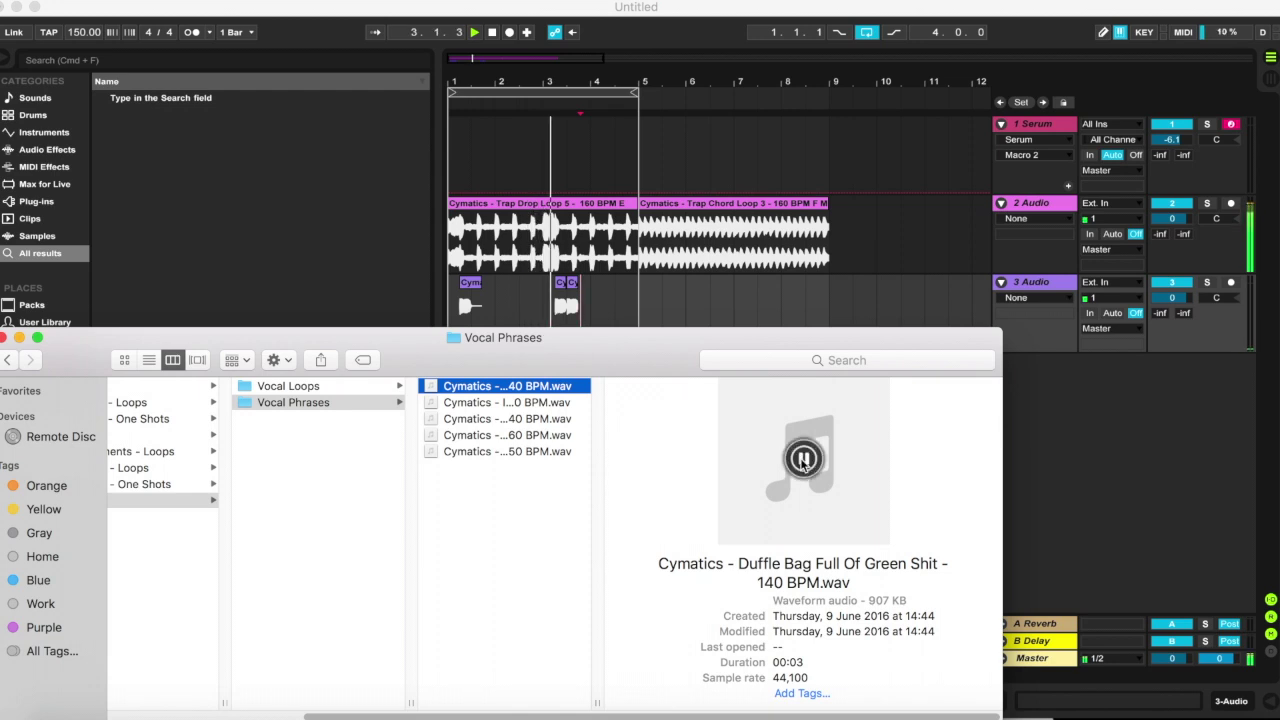
drag(640, 355, 517, 391)
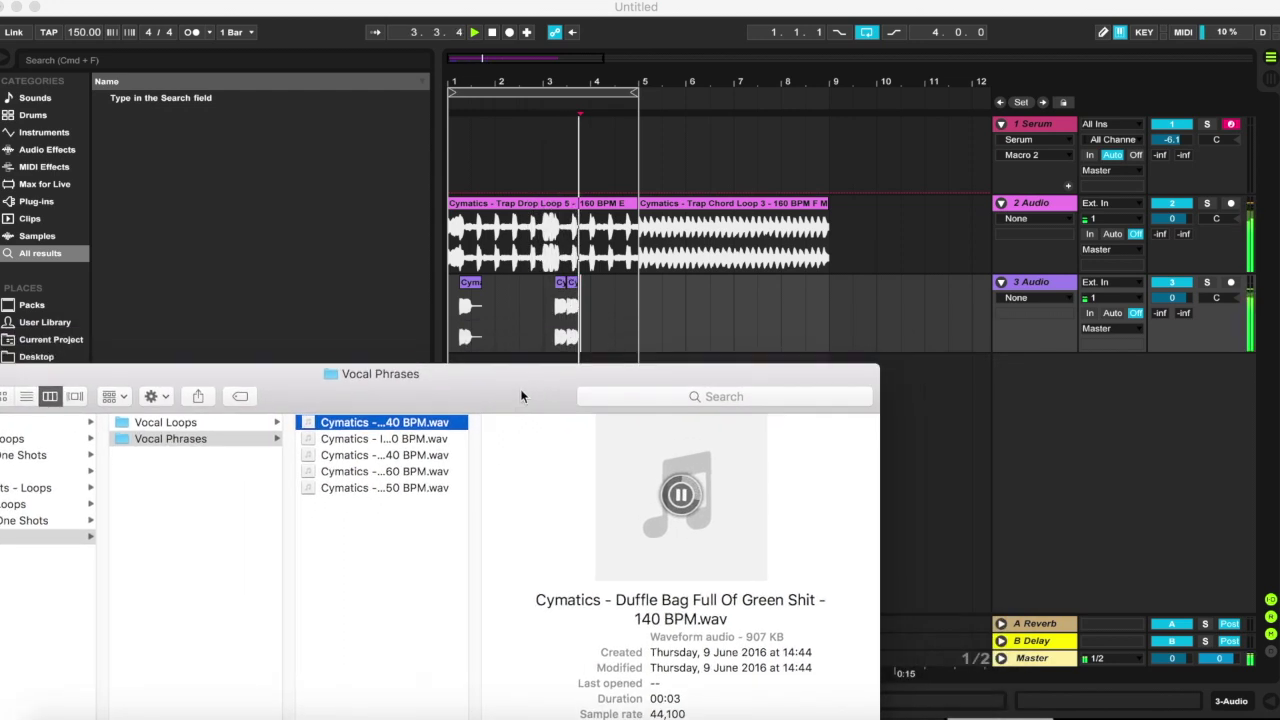
click(437, 441)
click(681, 494)
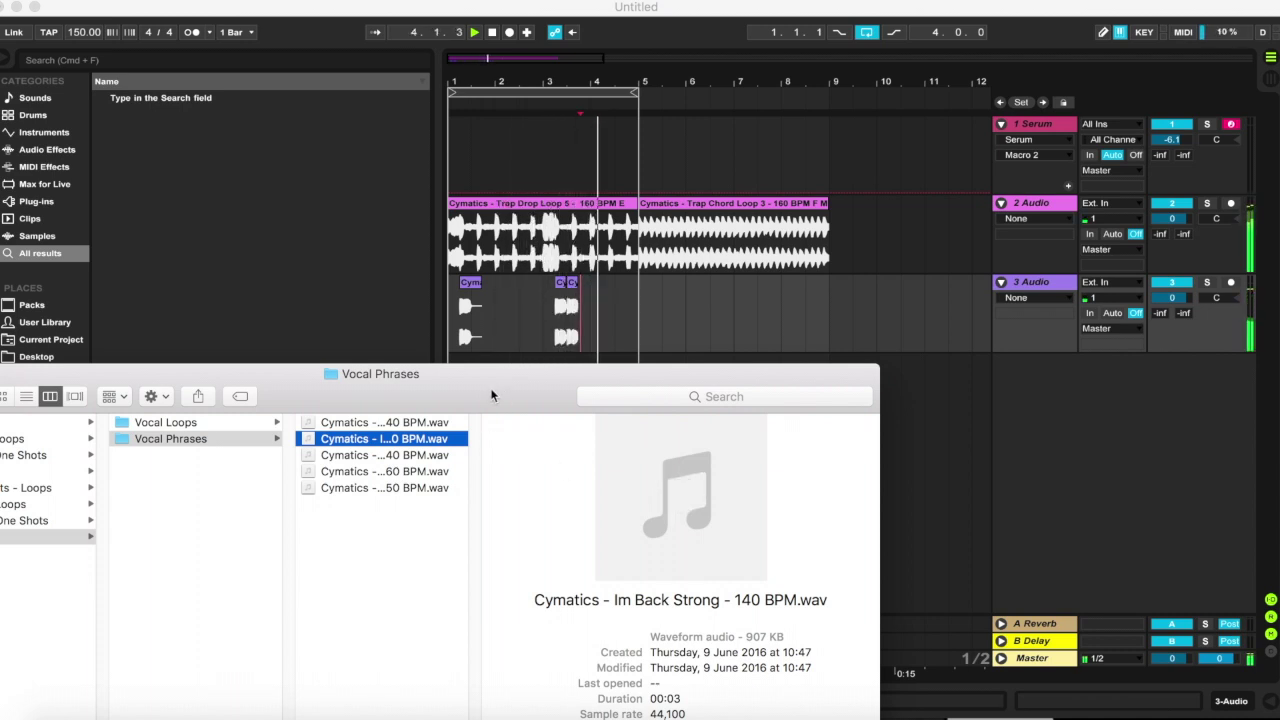
Audition the vocal phrases Throw Yo Hands Up, Turn Up Roll Up and When You Drop It
click(430, 455)
mouse_move(743, 488)
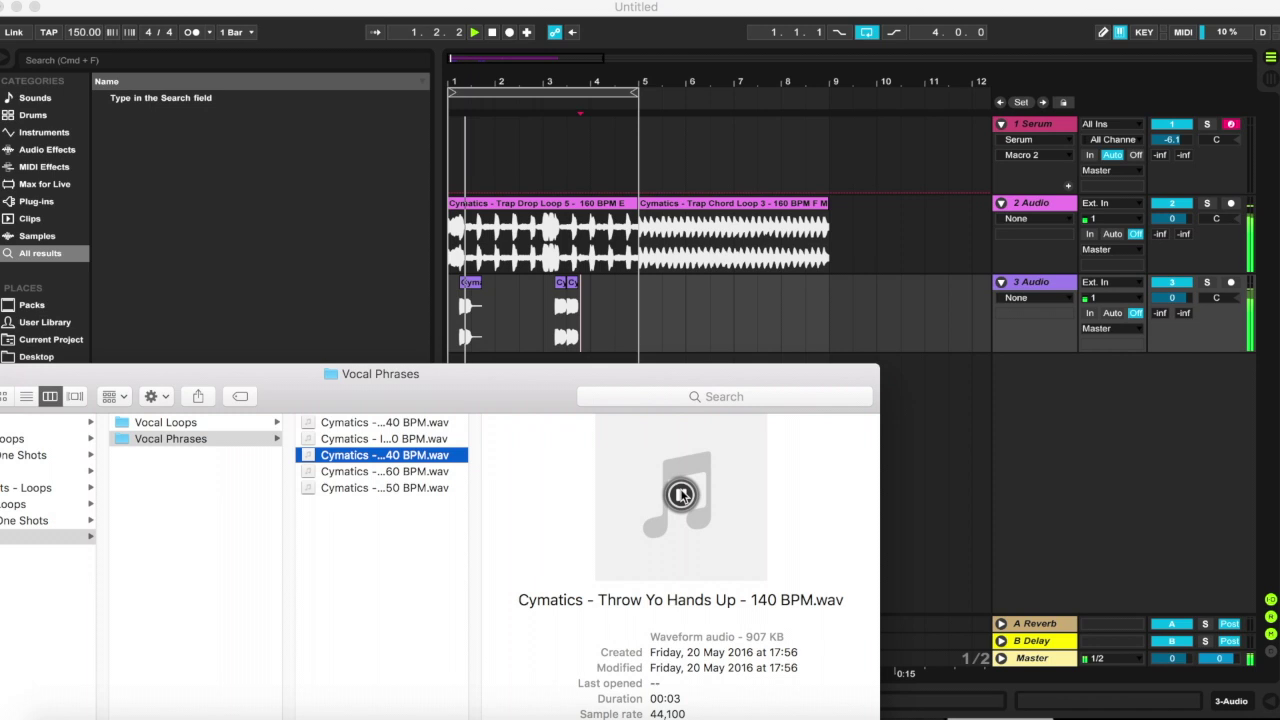
click(412, 472)
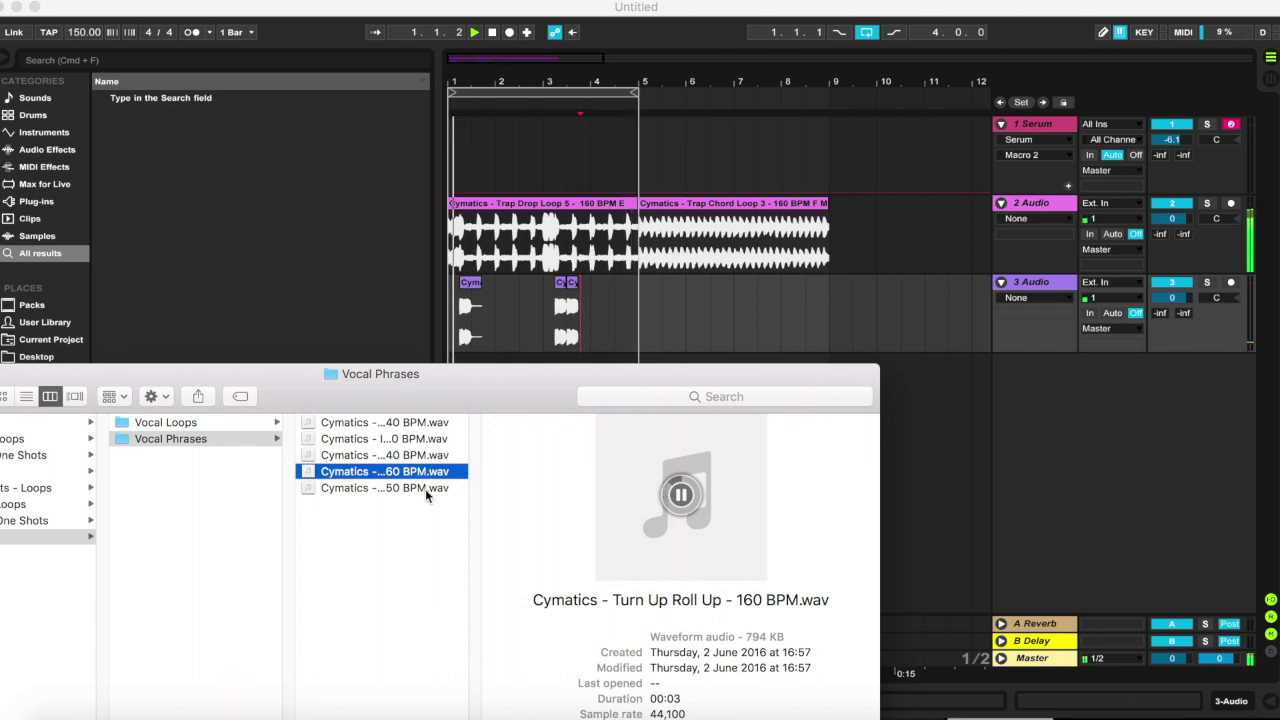
click(425, 489)
click(680, 494)
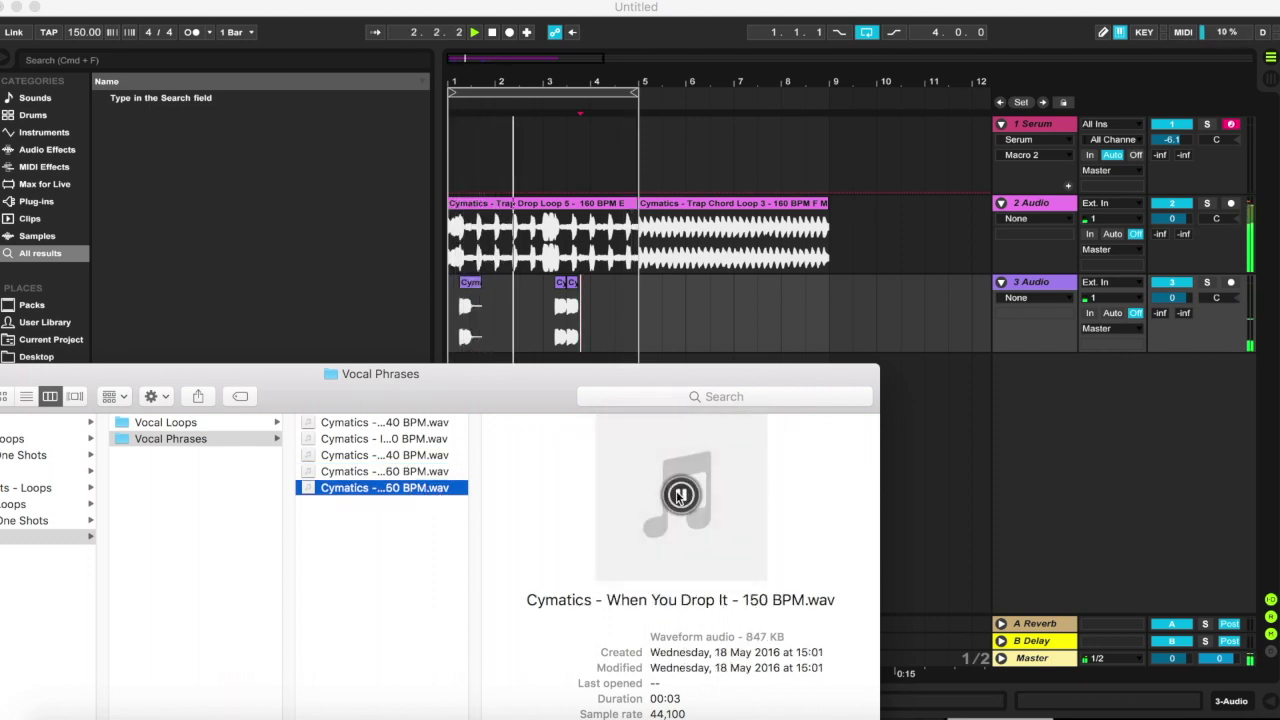
Place Cymatics - Im Back Strong - 140 BPM.wav at 1.1.1 on a new audio track below track 3, and return to Ableton Live
click(430, 455)
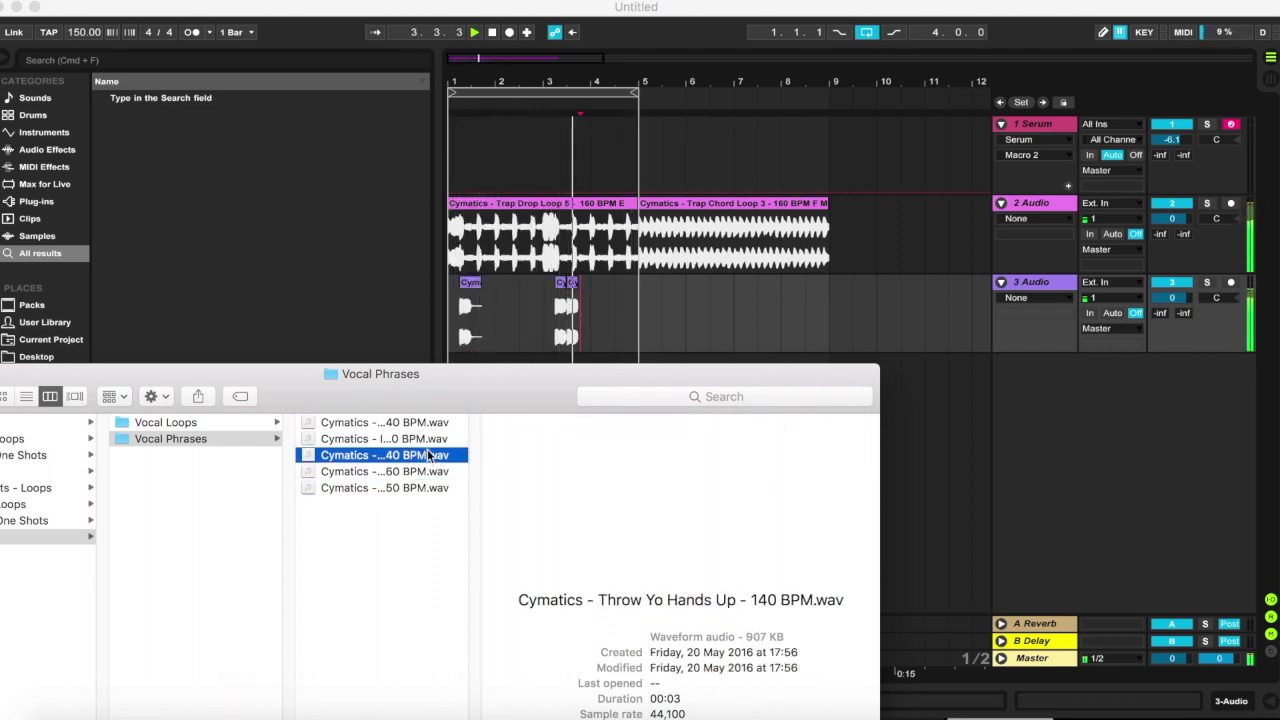
key(Up)
drag(510, 382, 476, 490)
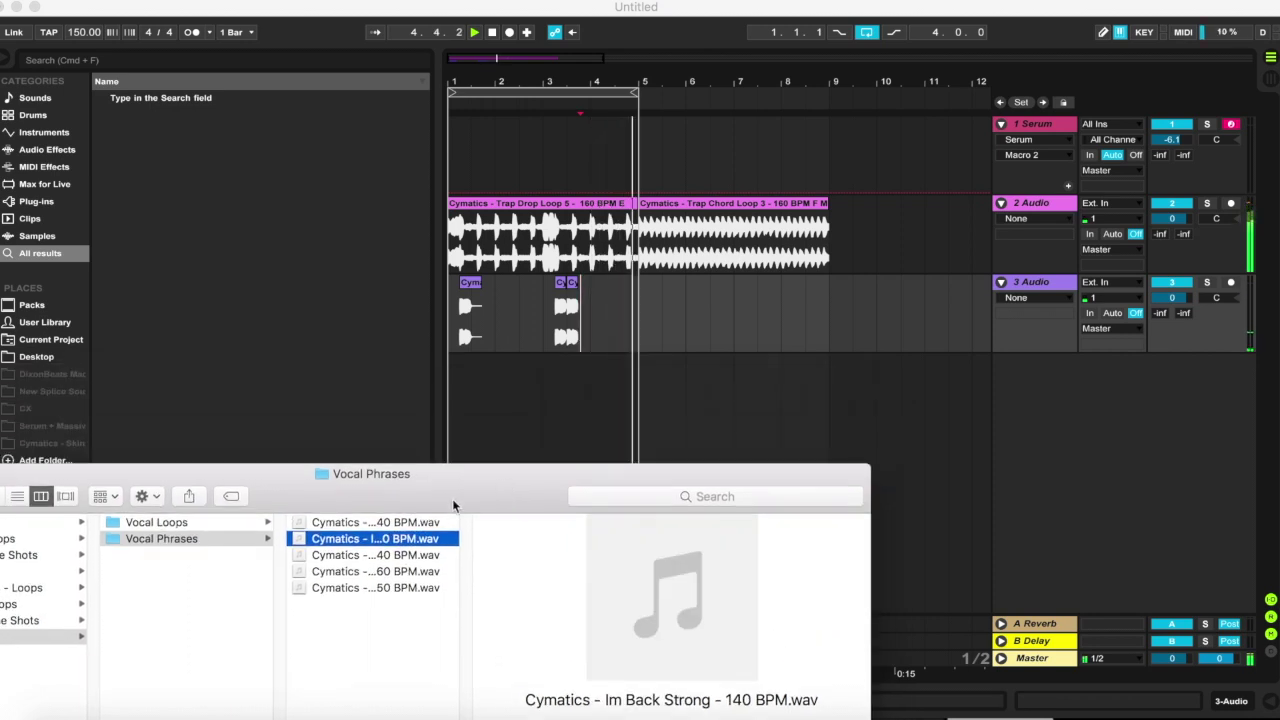
drag(433, 541, 446, 416)
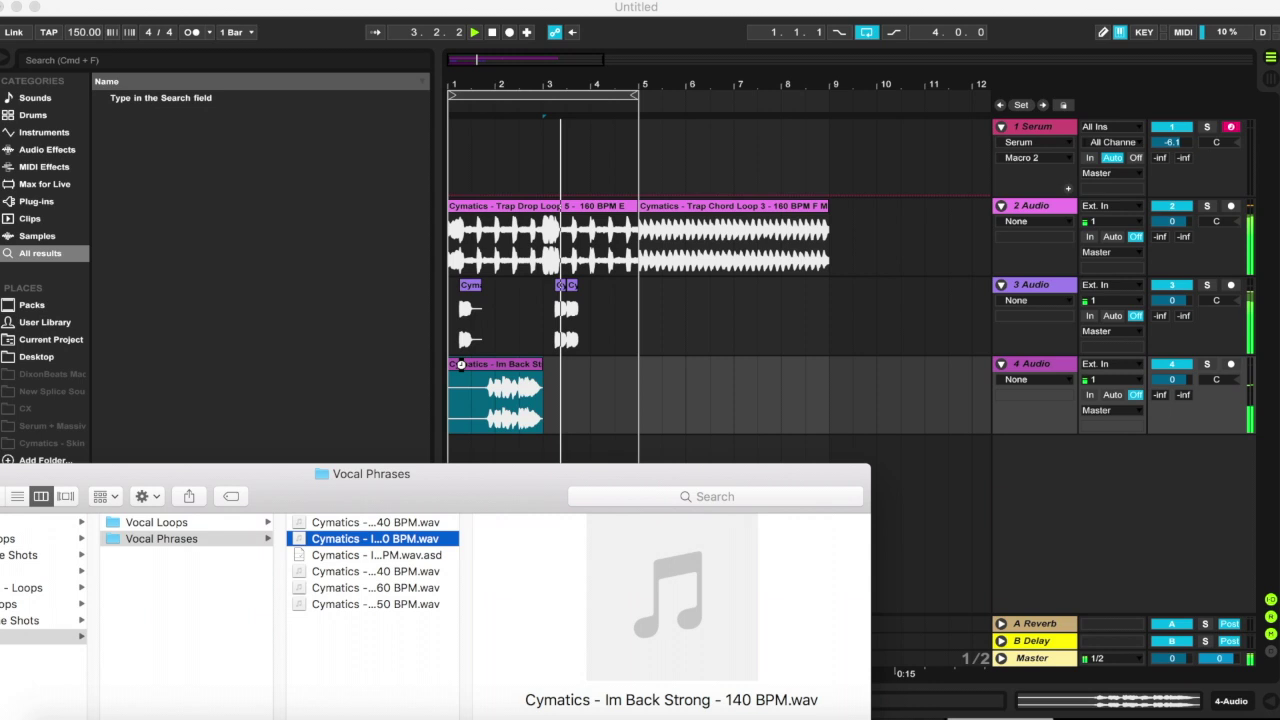
click(397, 443)
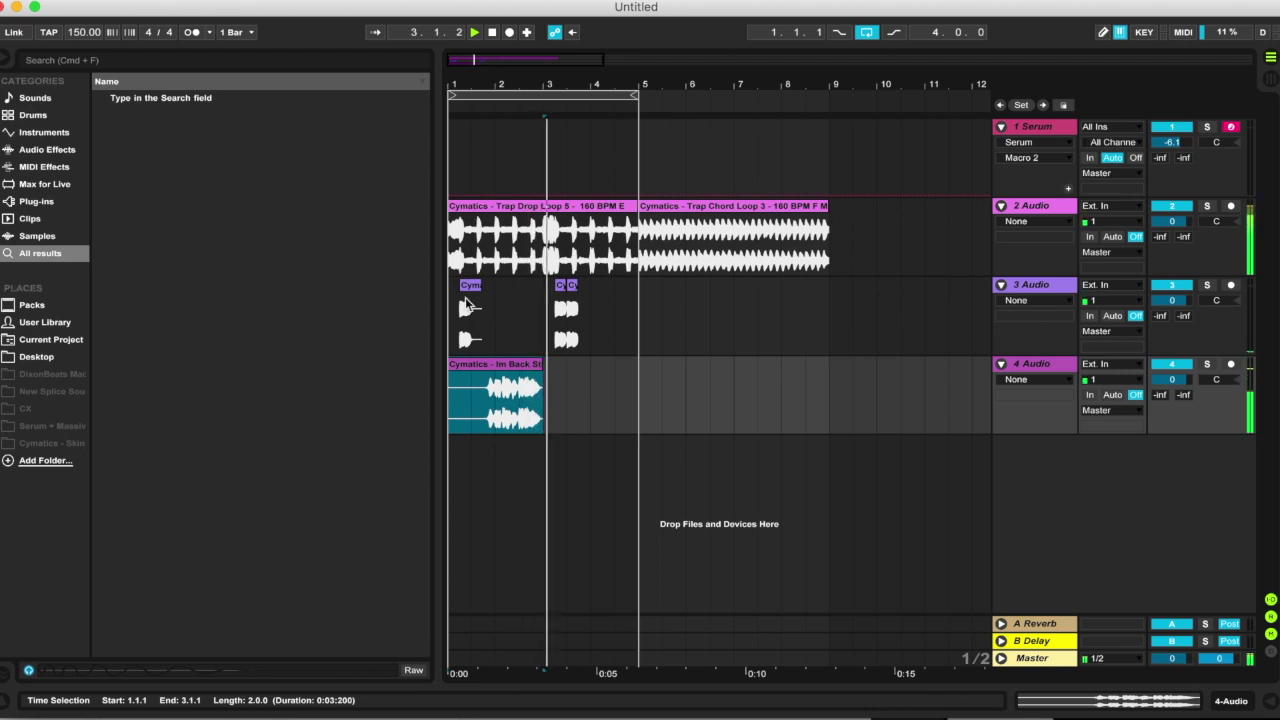
Trim the Im Back Strong clip to start at 1.4.1, and paste a copy of its 2.1.1 to 3.1.1 section at 1.1.1
key(plus)
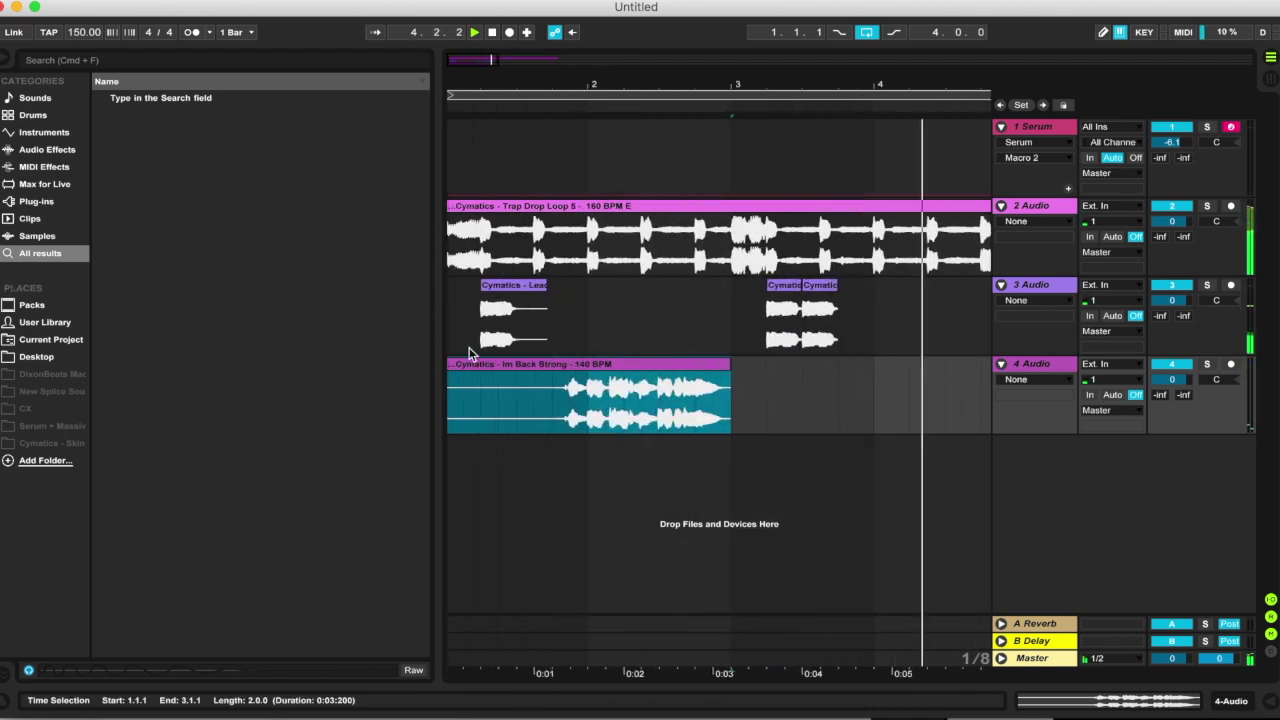
drag(506, 367, 553, 370)
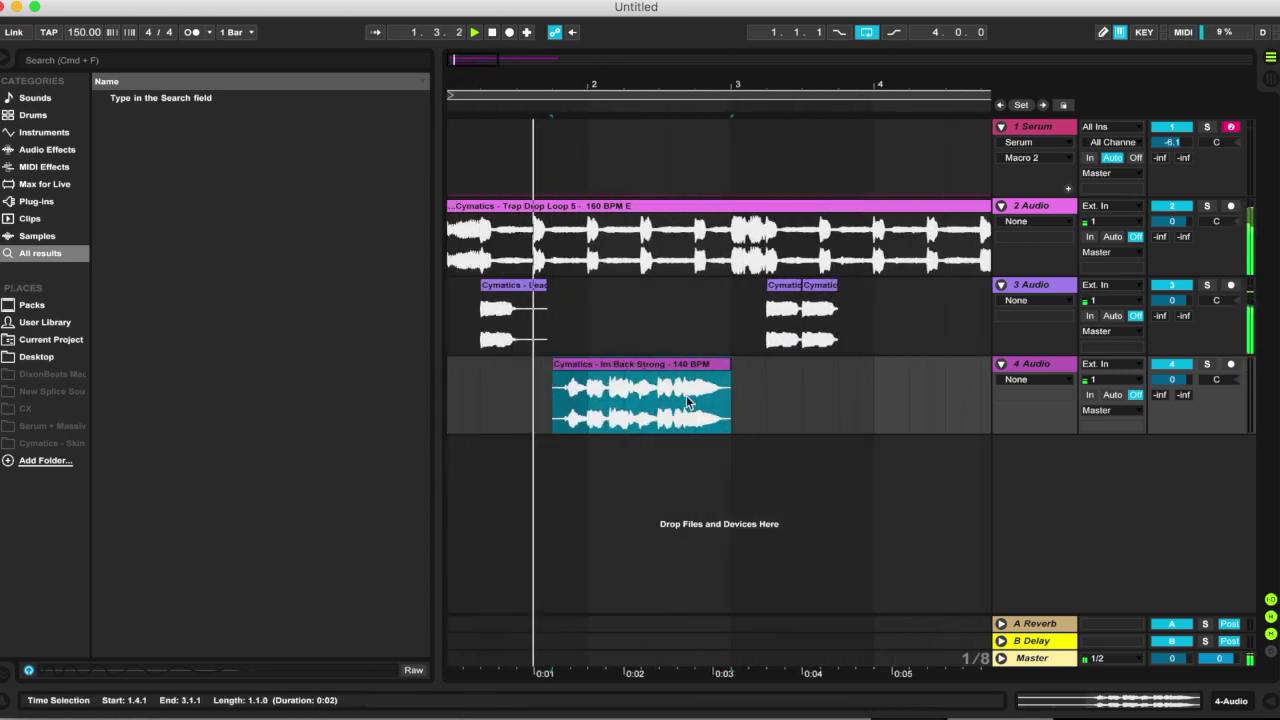
drag(737, 394, 589, 398)
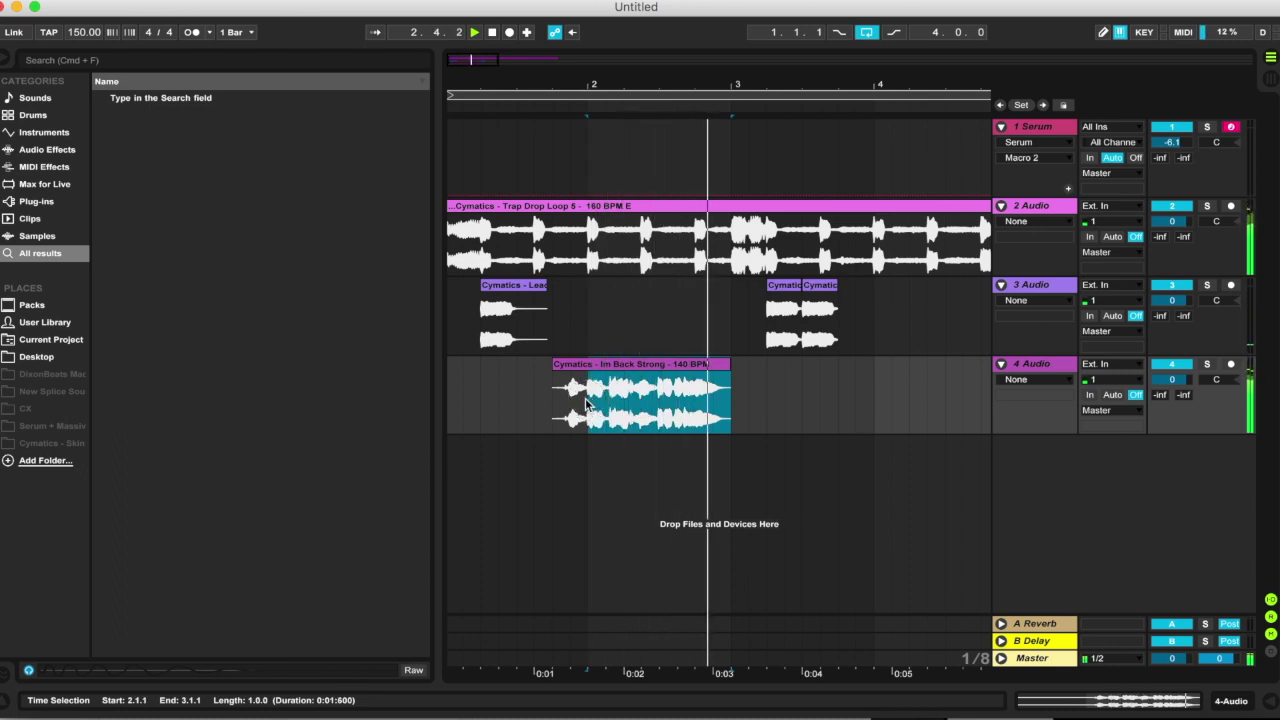
click(450, 391)
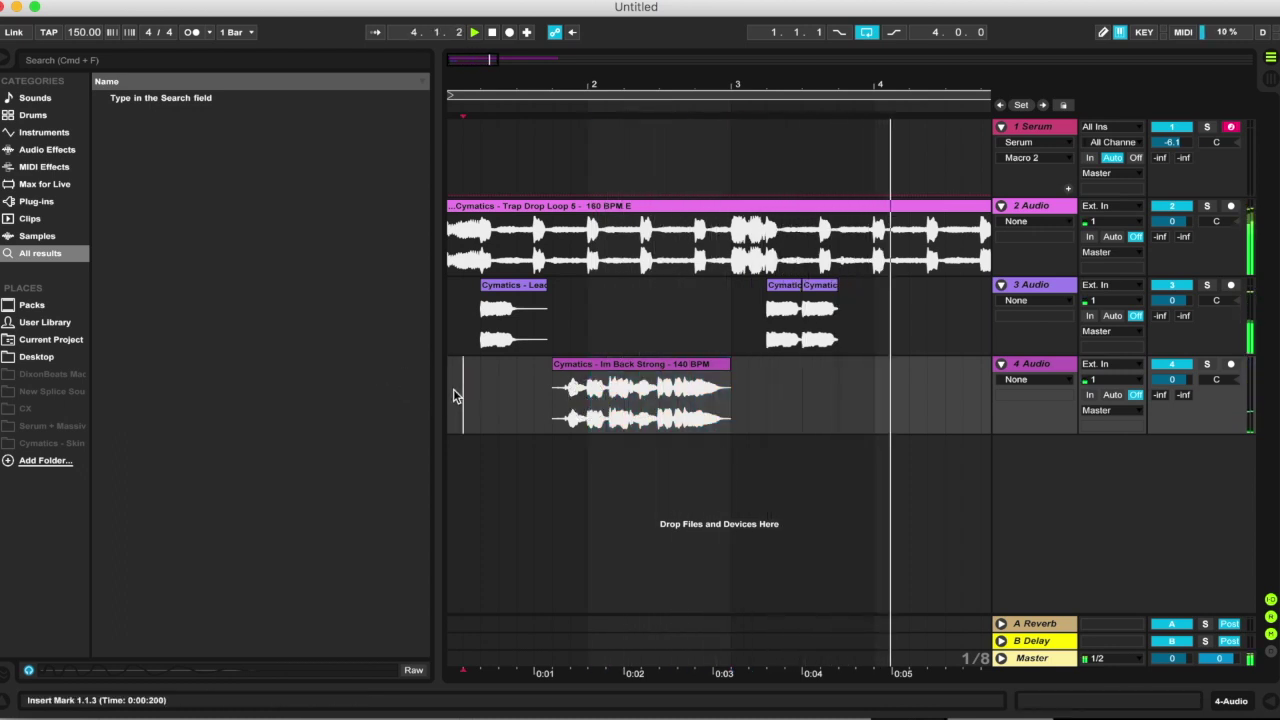
key(super+v)
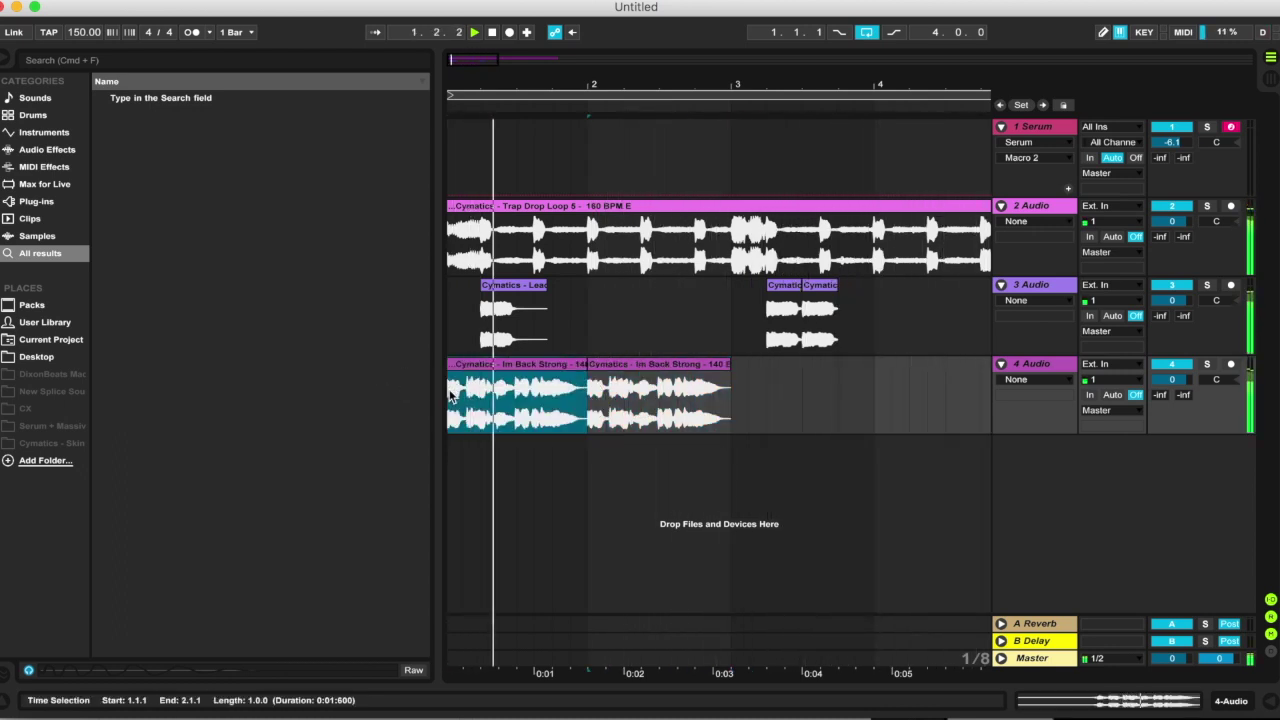
Set the second vocal clip to start at 1.4.3, and copy the vocals from 1.1.1 to 3.1.1 to 3.1.1
drag(584, 367, 568, 368)
click(731, 388)
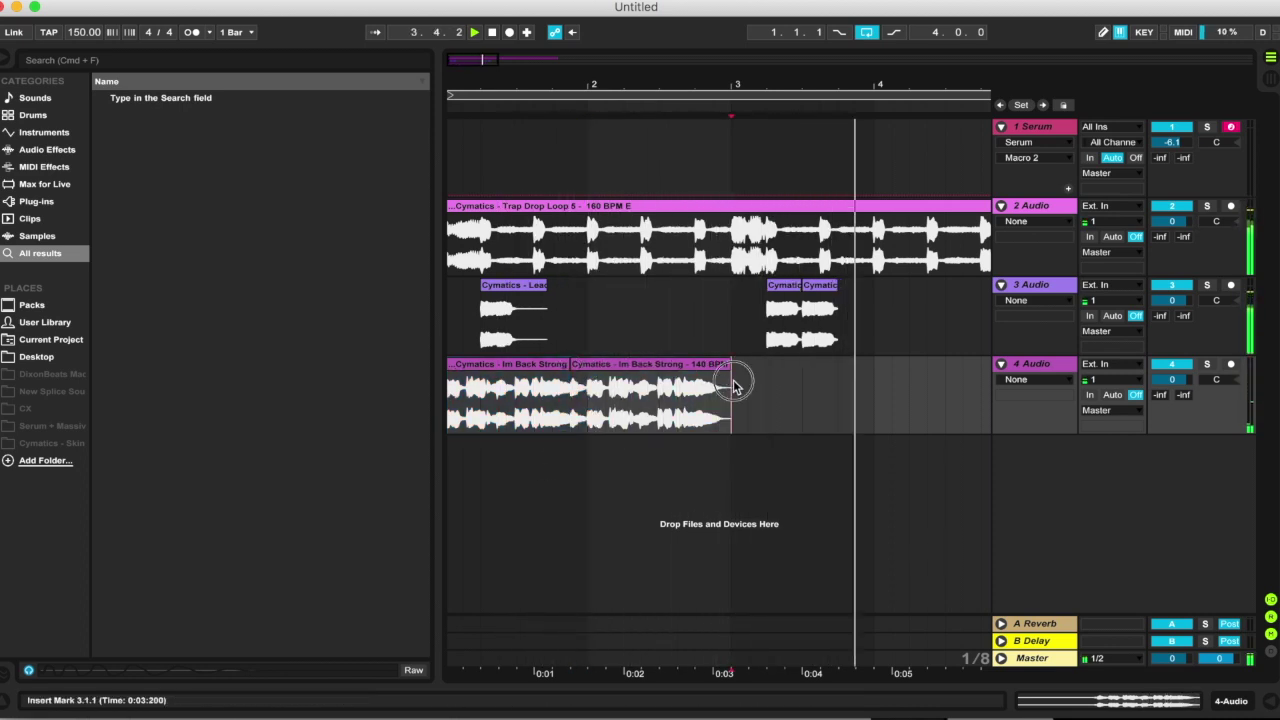
drag(724, 387, 445, 386)
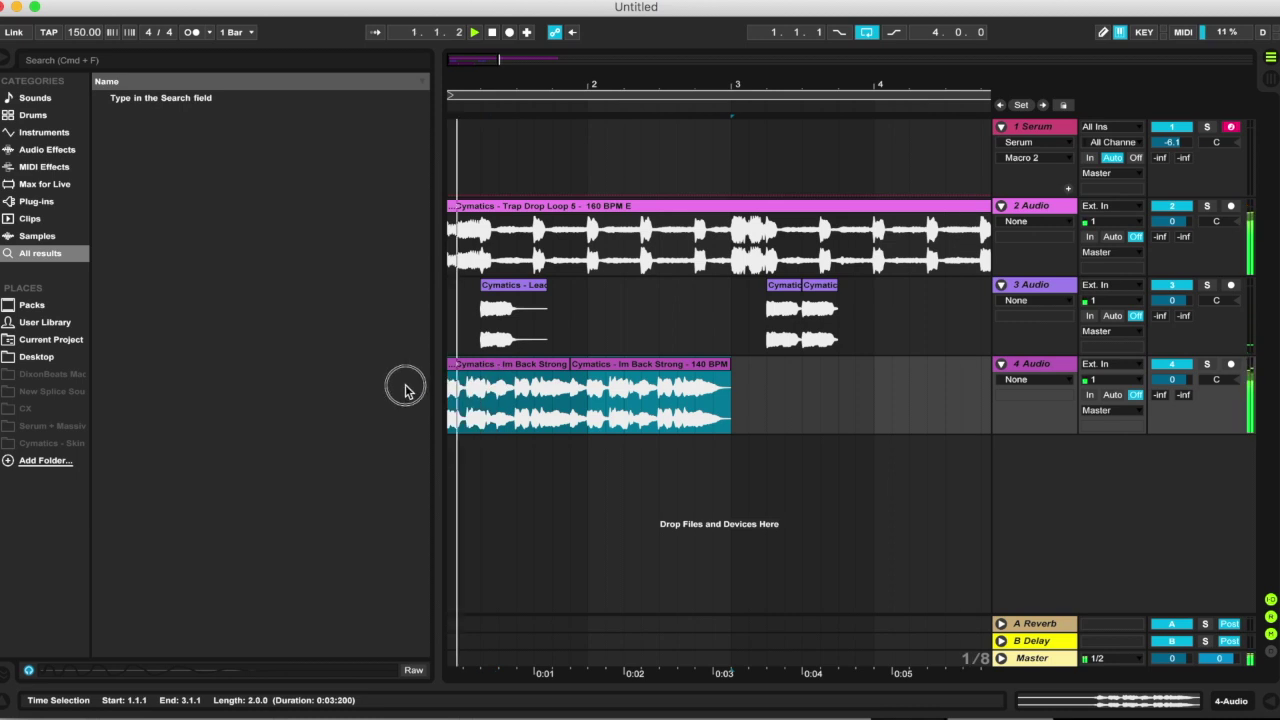
key(super+c)
click(736, 400)
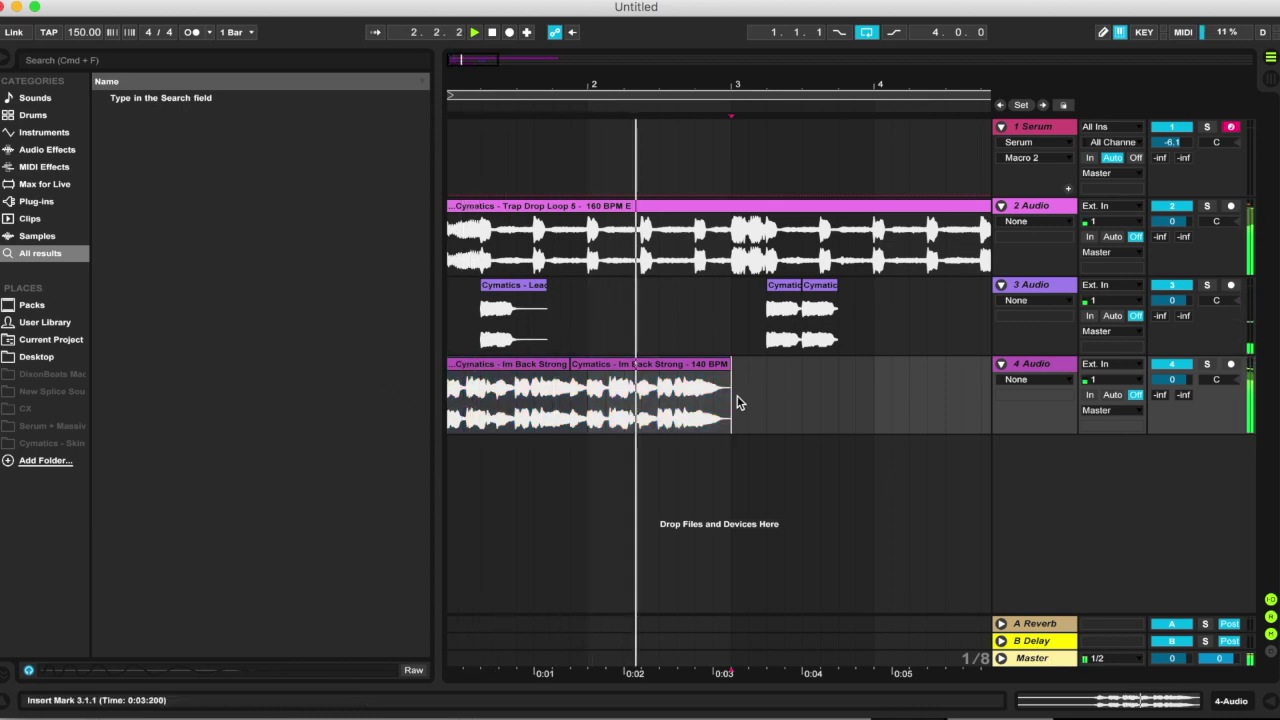
key(super+v)
click(746, 486)
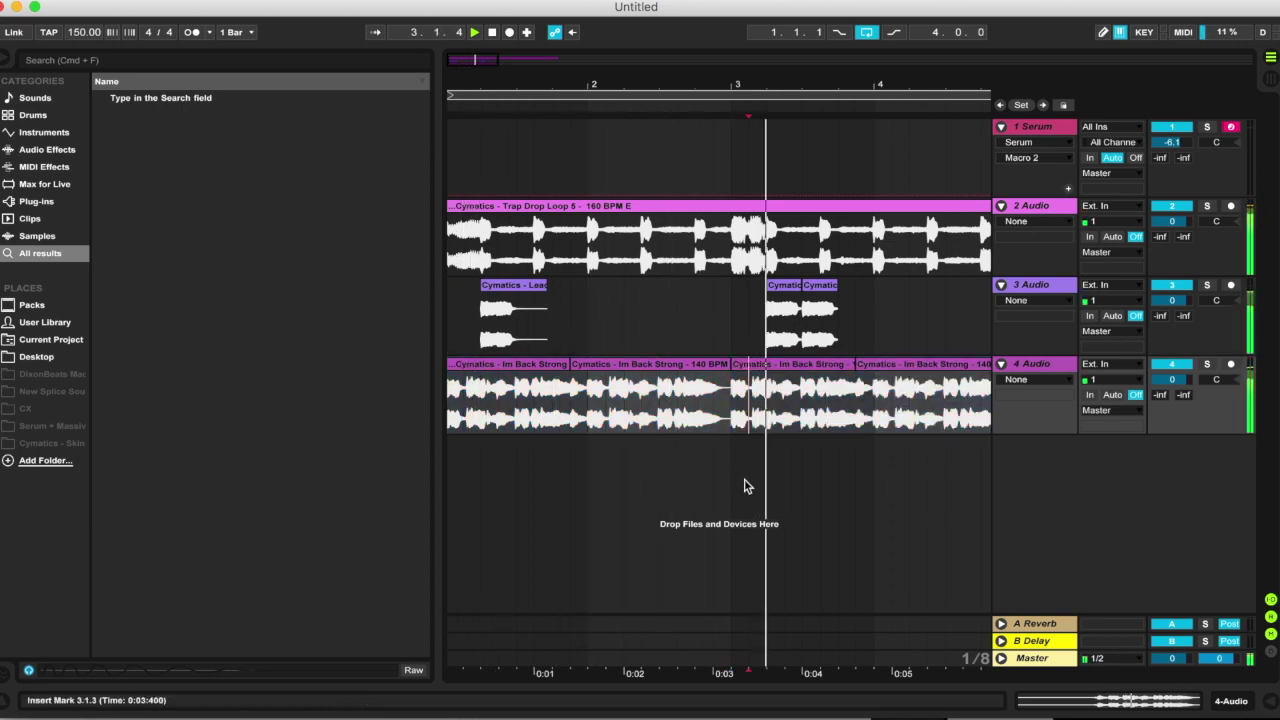
Try extending the start of the third Im Back Strong clip back to 2.4.3
drag(570, 390, 731, 390)
click(736, 363)
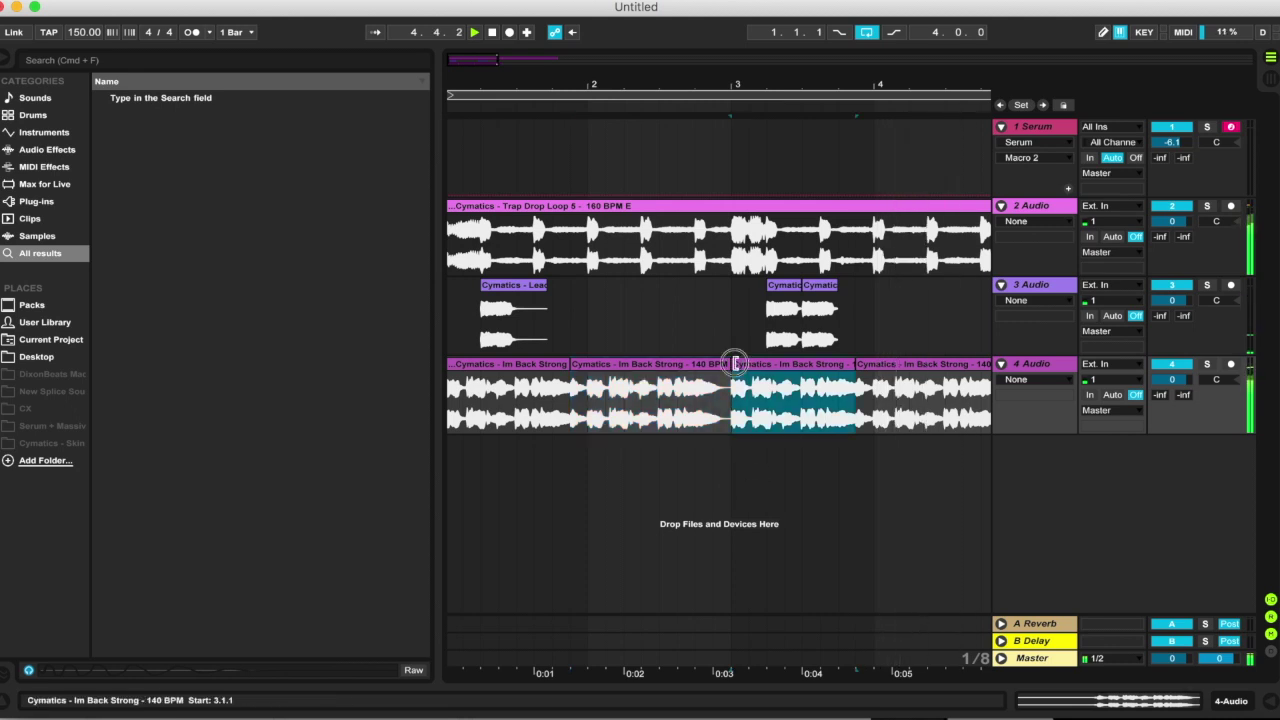
click(730, 400)
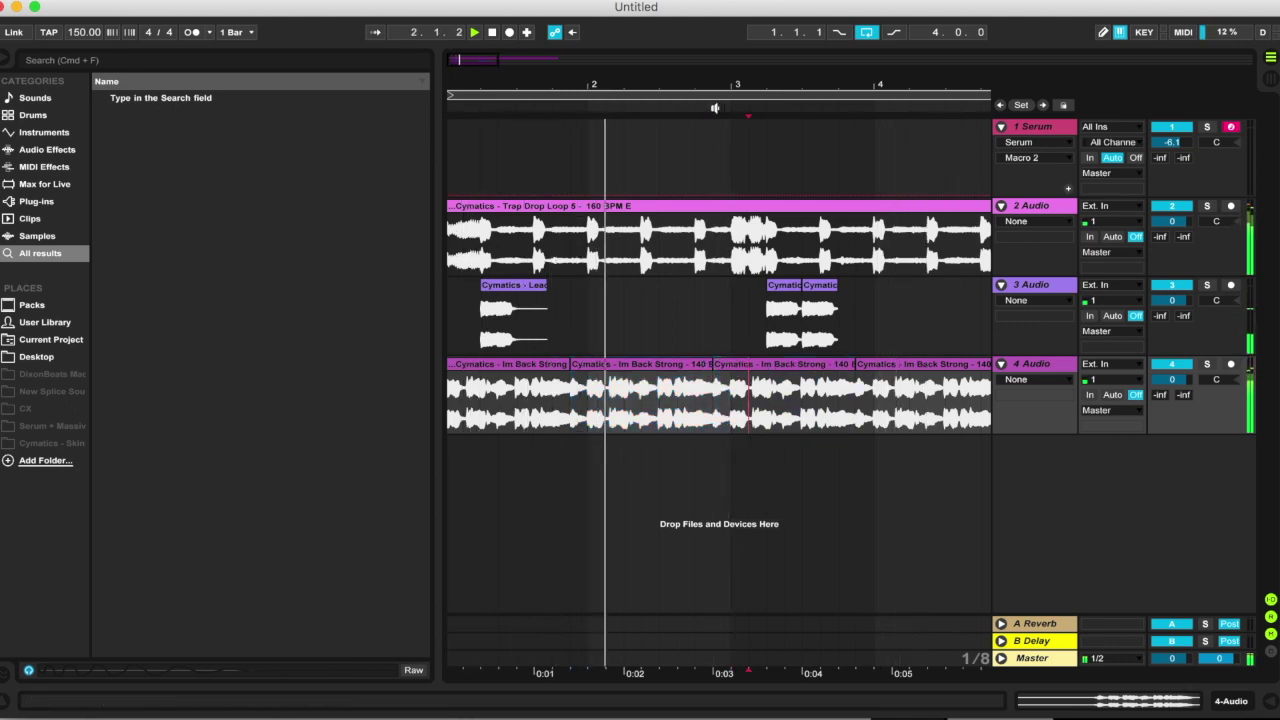
key(minus)
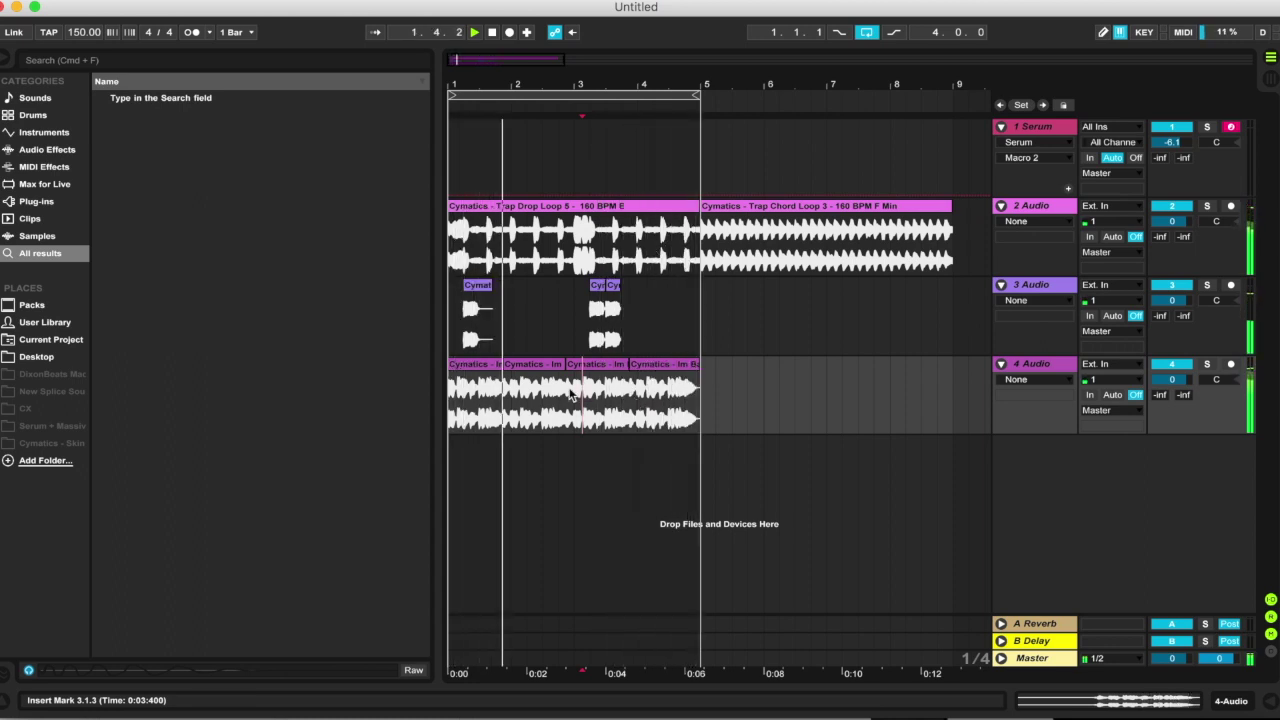
Restore the third Im Back Strong clip's start to 3.1.1
drag(562, 366, 573, 366)
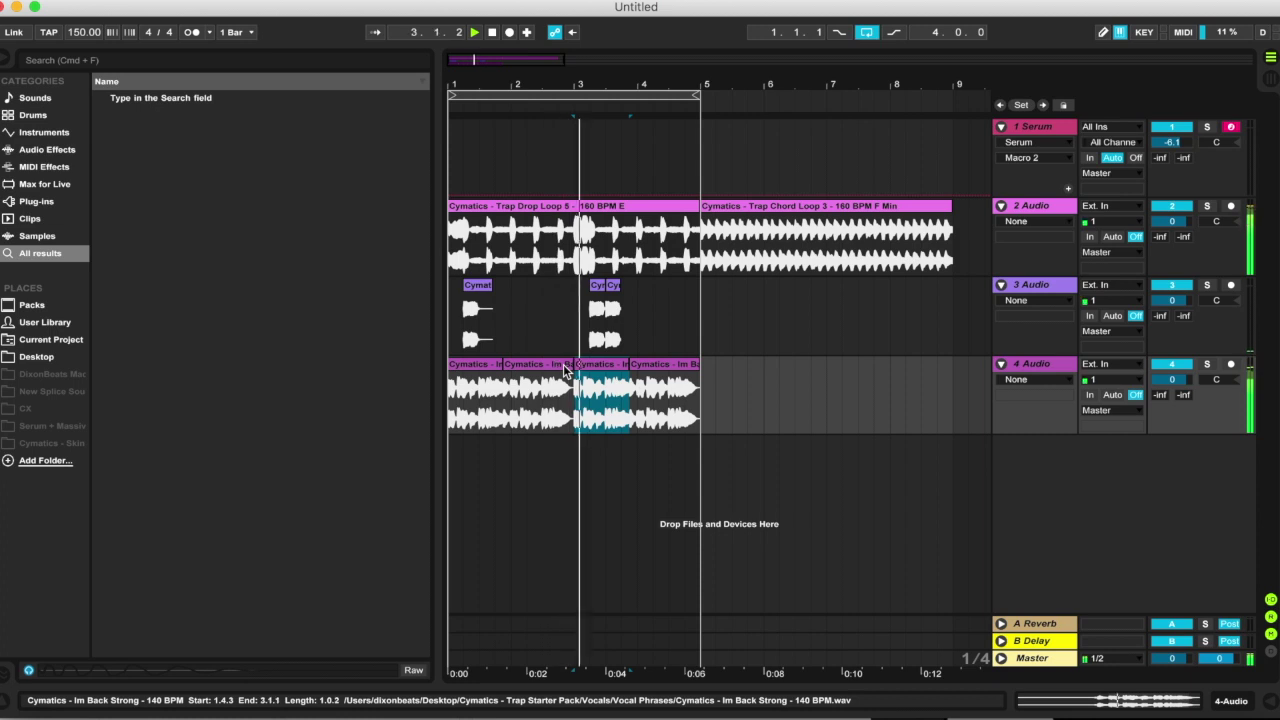
click(630, 425)
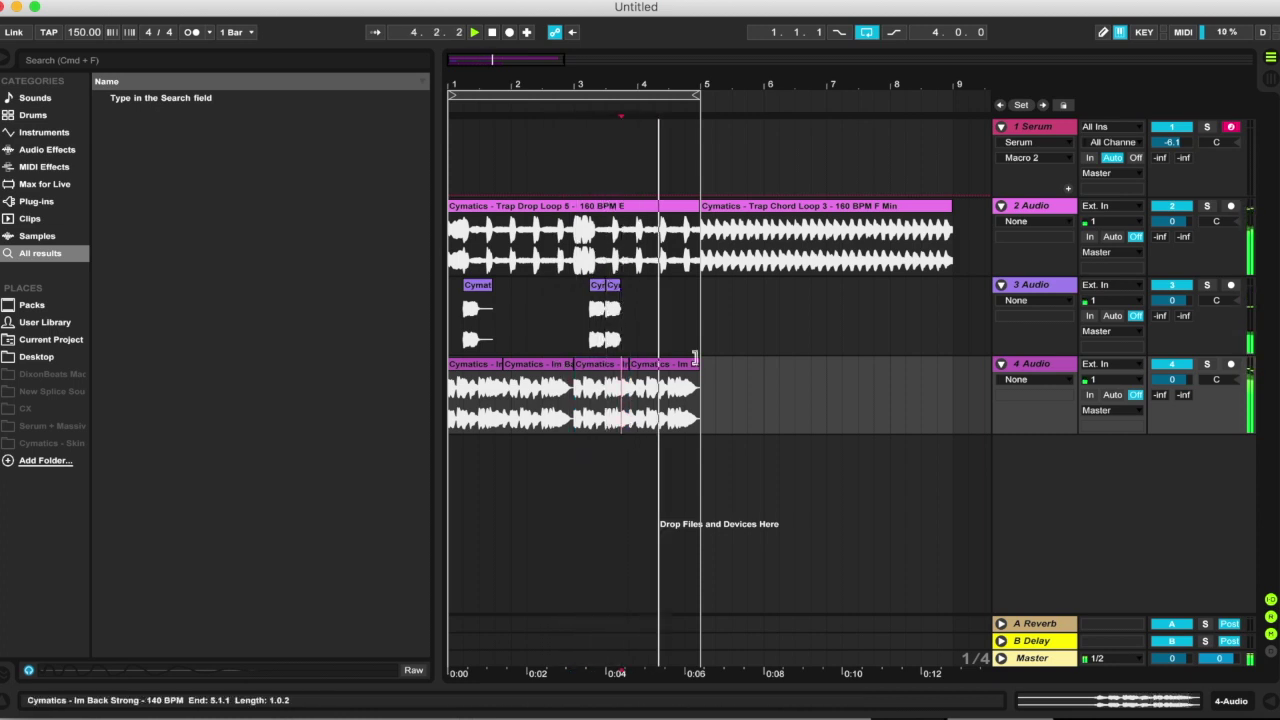
drag(649, 97, 620, 358)
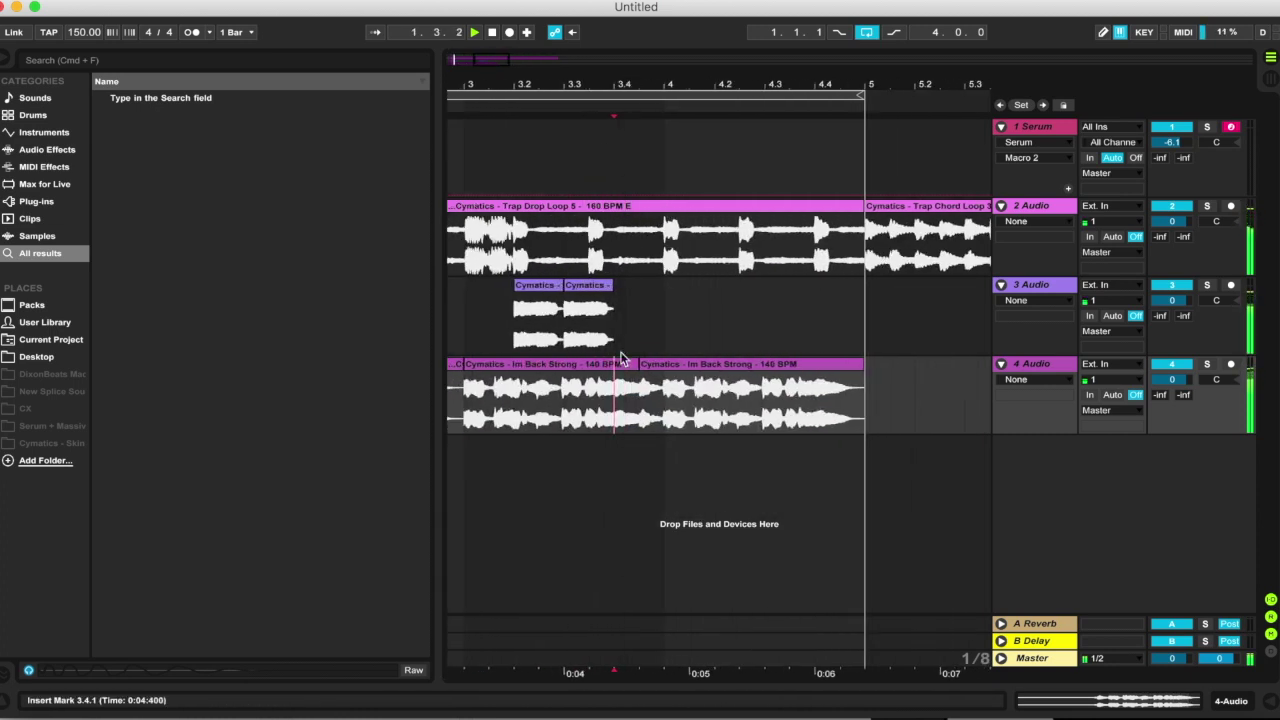
Consolidate all the Im Back Strong vocal clips from 1.1.1 to 5.1.1 into a single clip
drag(650, 400, 657, 402)
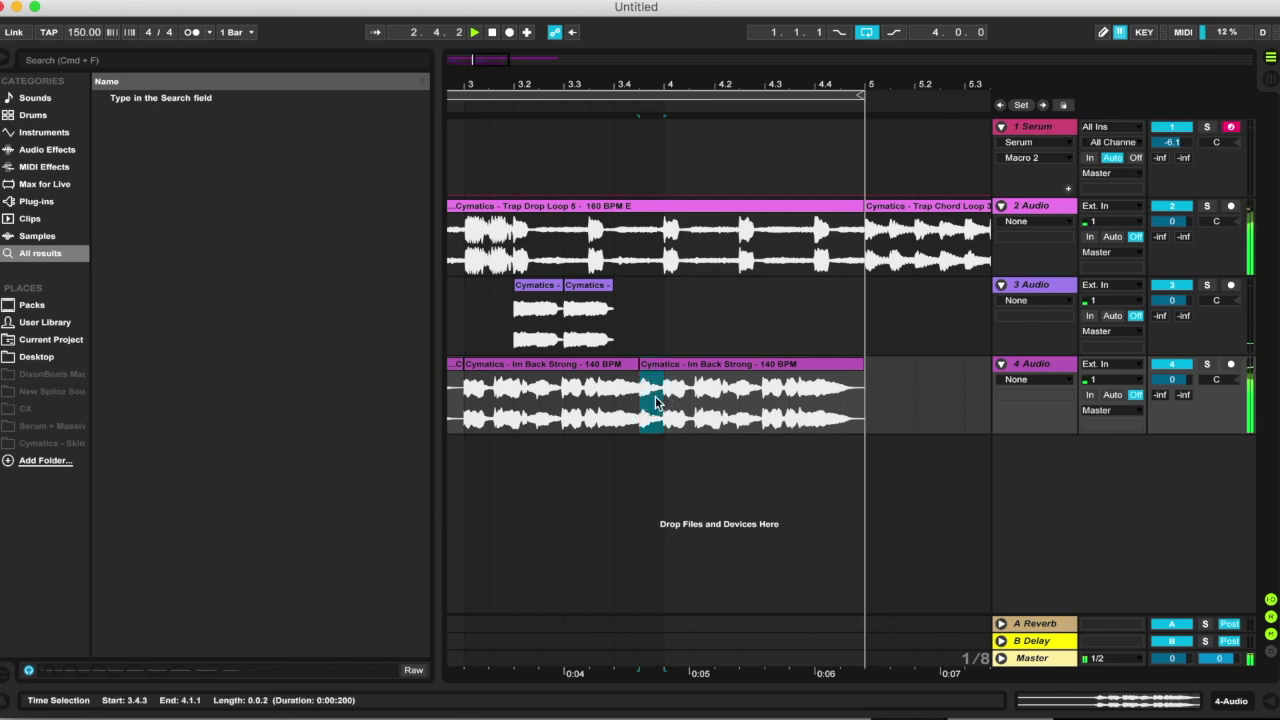
click(840, 400)
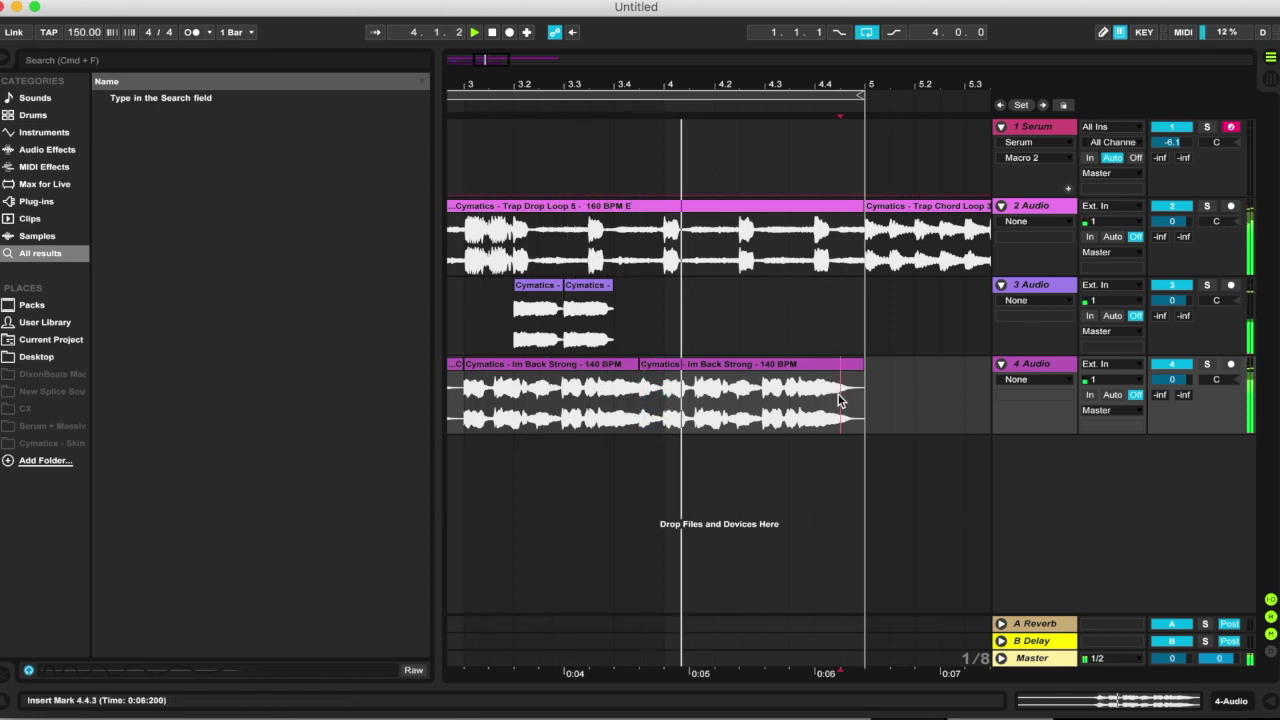
drag(846, 78, 555, 155)
drag(846, 389, 434, 383)
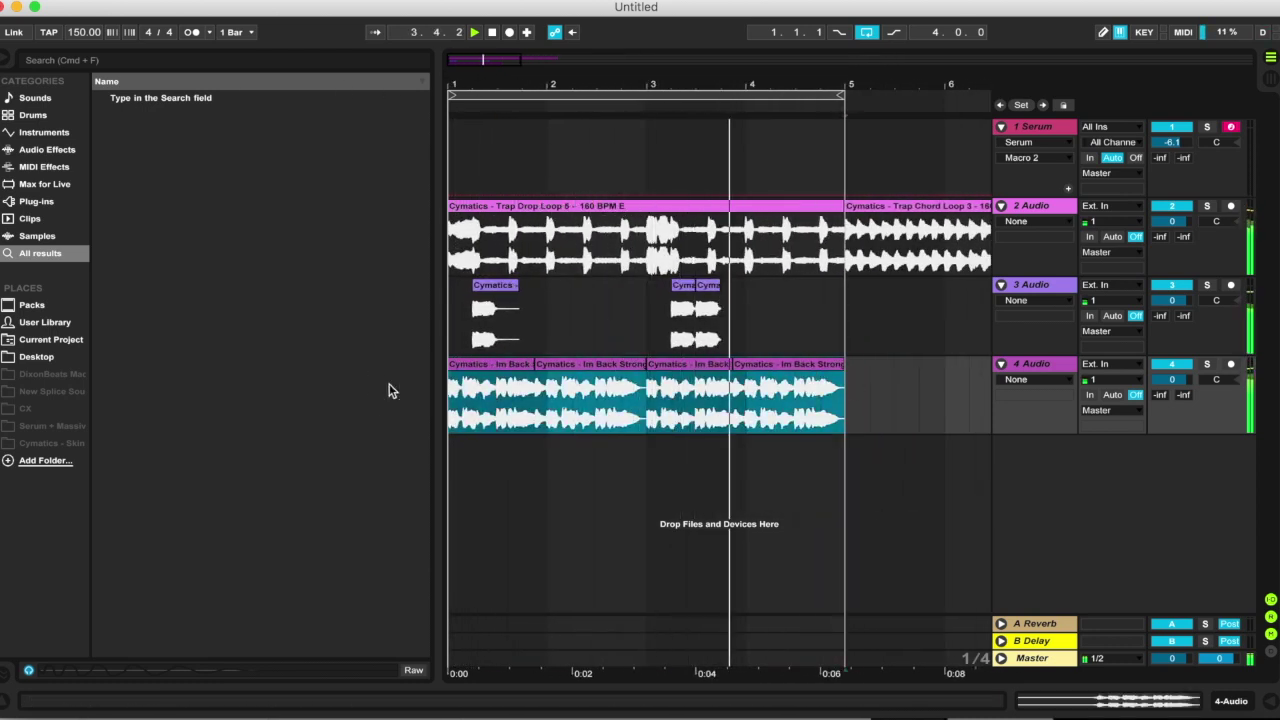
key(super+j)
key(Return)
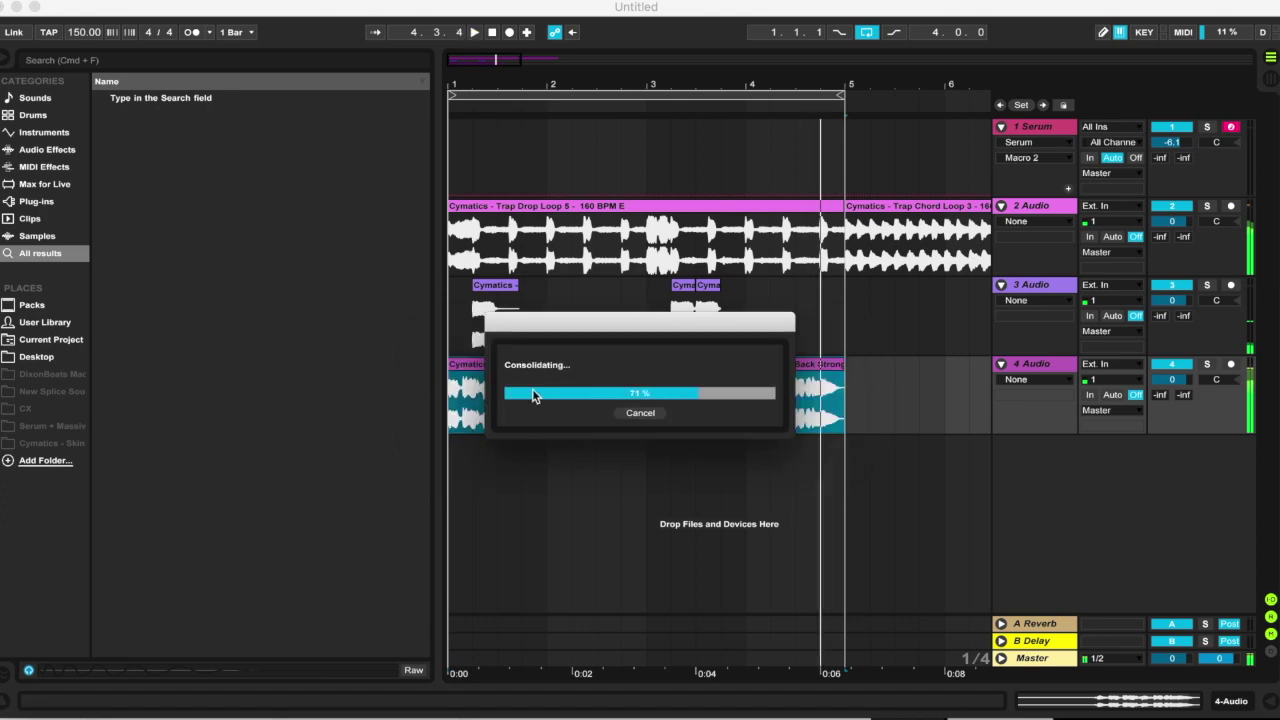
double_click(542, 366)
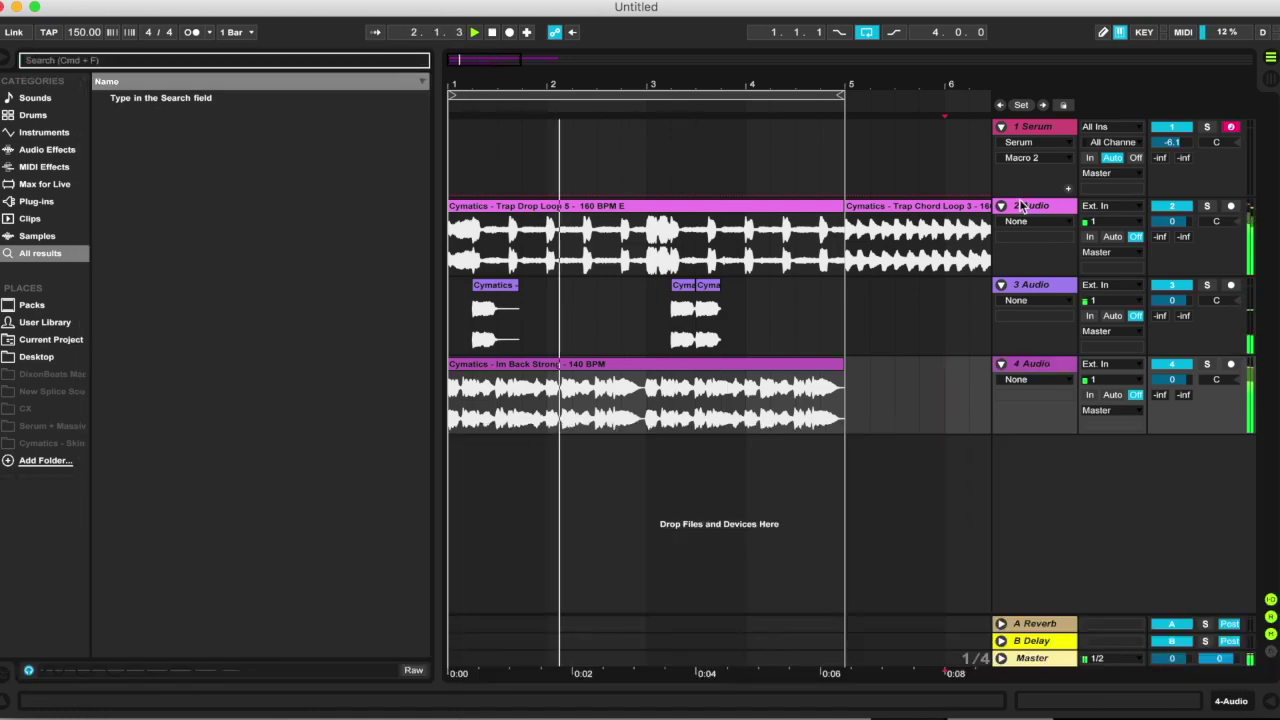
Find EQ Eight and add it to the Trap Drop Loop 5 track
text(eq)
click(155, 117)
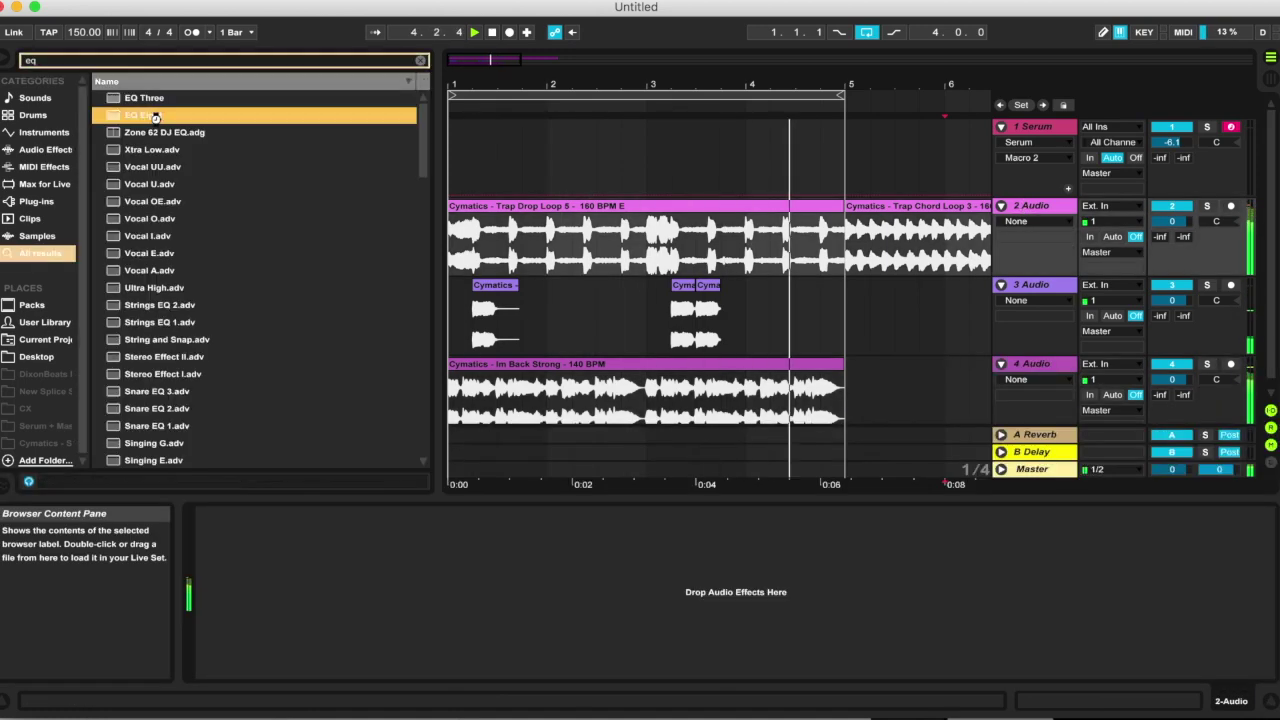
double_click(155, 117)
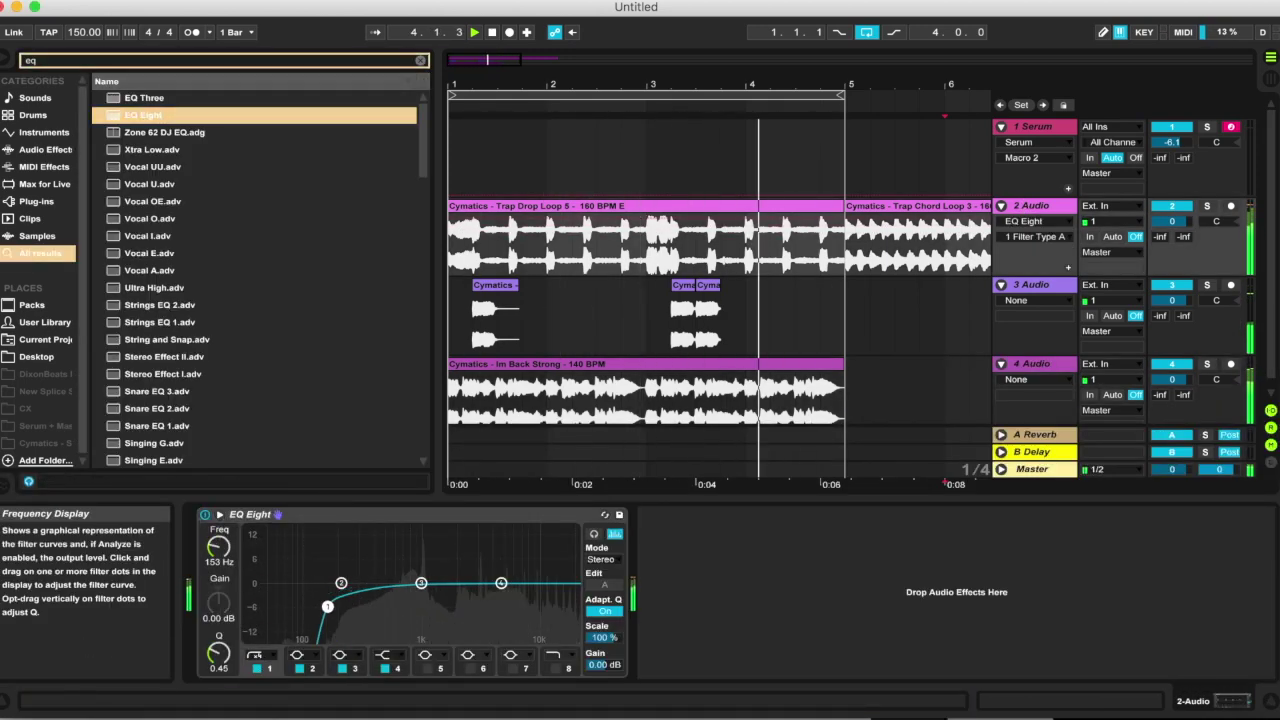
click(655, 245)
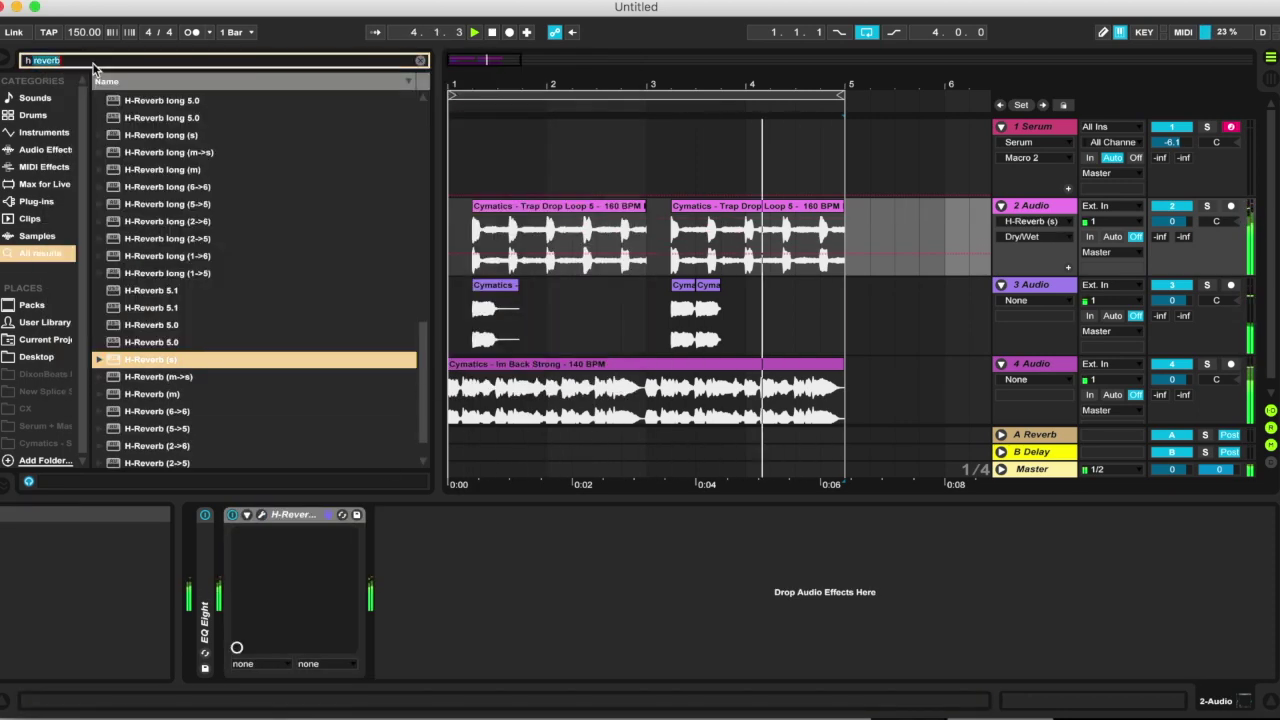
Add the S1 Imager (s) plug-in to the Trap Drop Loop 5 track and open its H-Reverb plug-in window
double_click(152, 253)
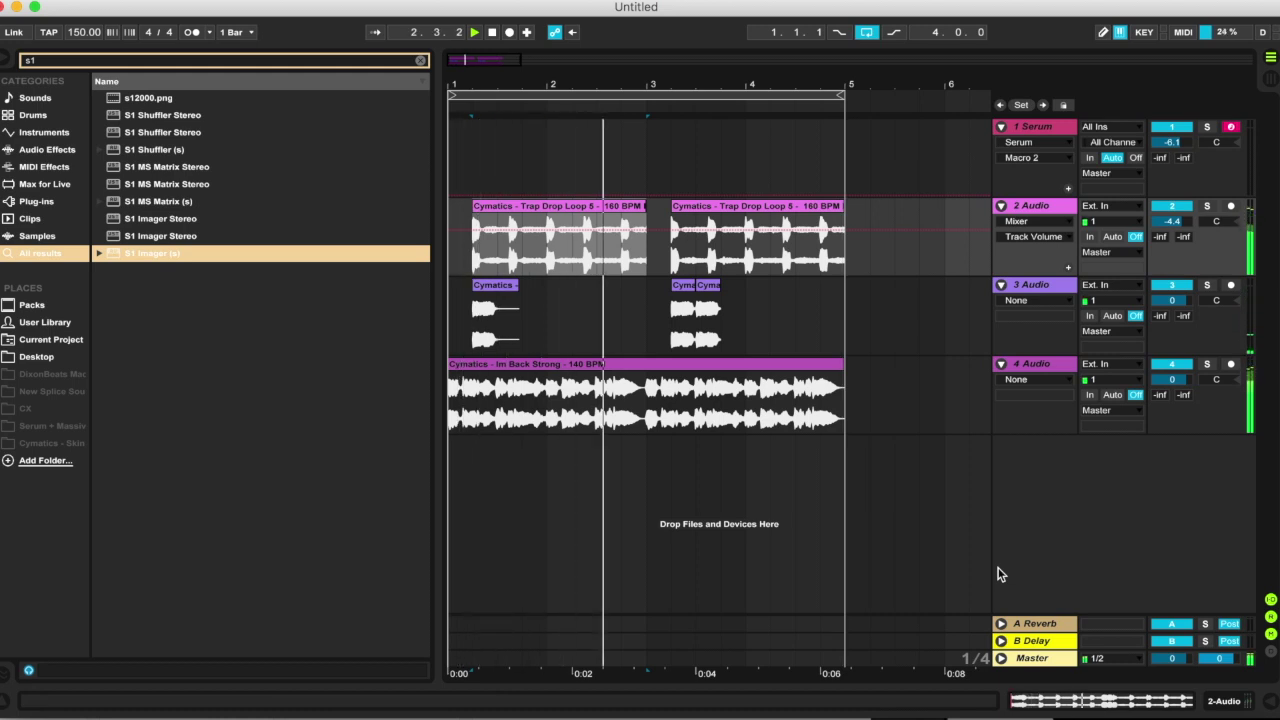
double_click(1024, 208)
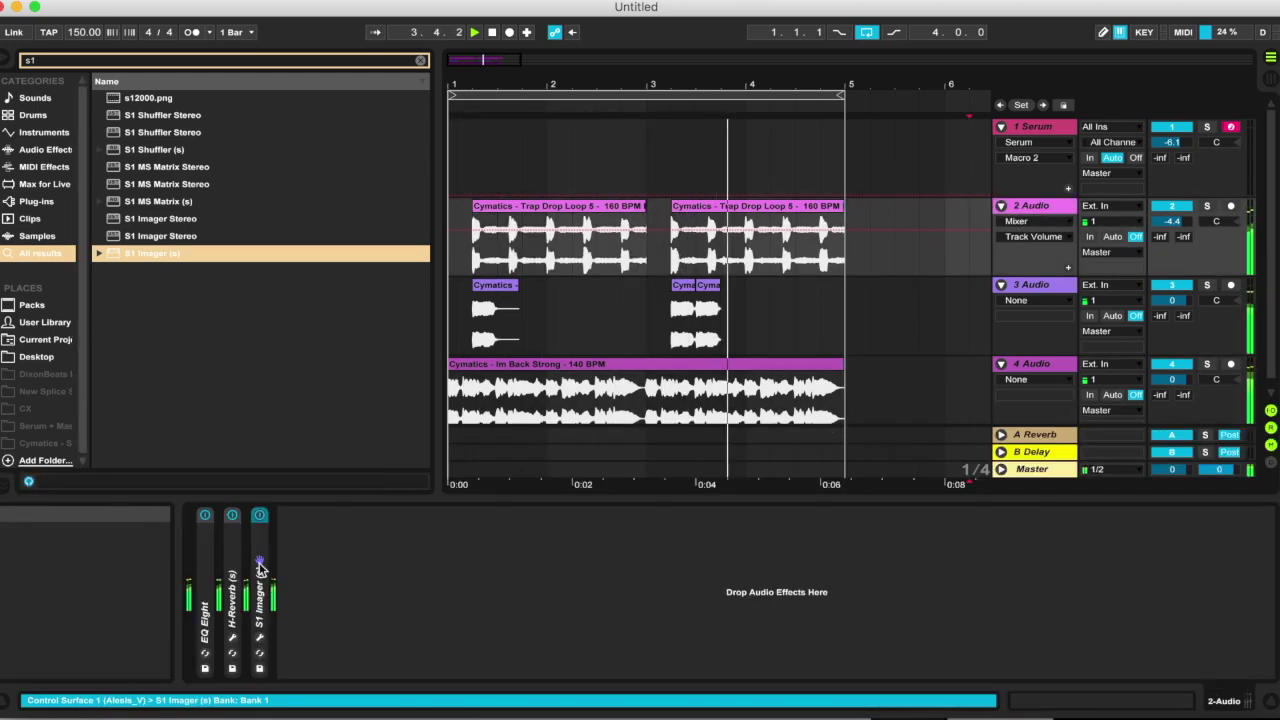
double_click(232, 560)
click(265, 515)
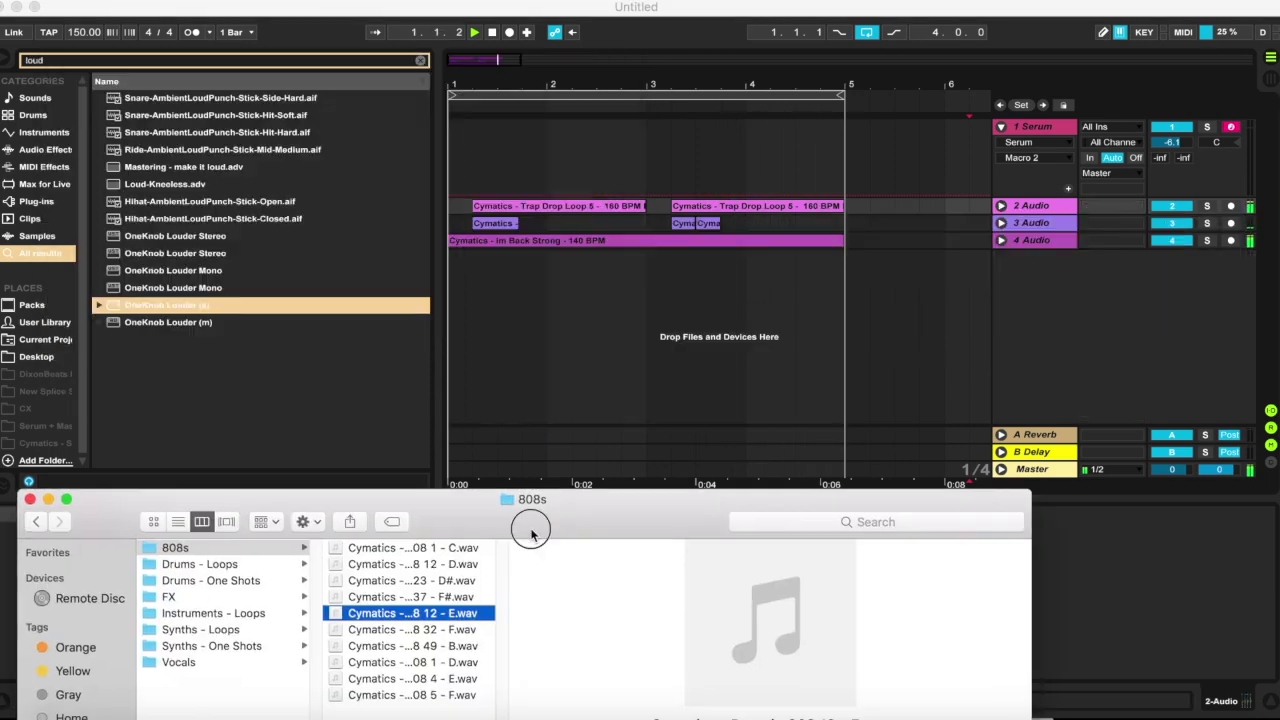
Place Boomin 808 12 - E.wav on a new audio track at 1.1.1, copy it to 3.1.1, and fold the track
drag(435, 617, 470, 293)
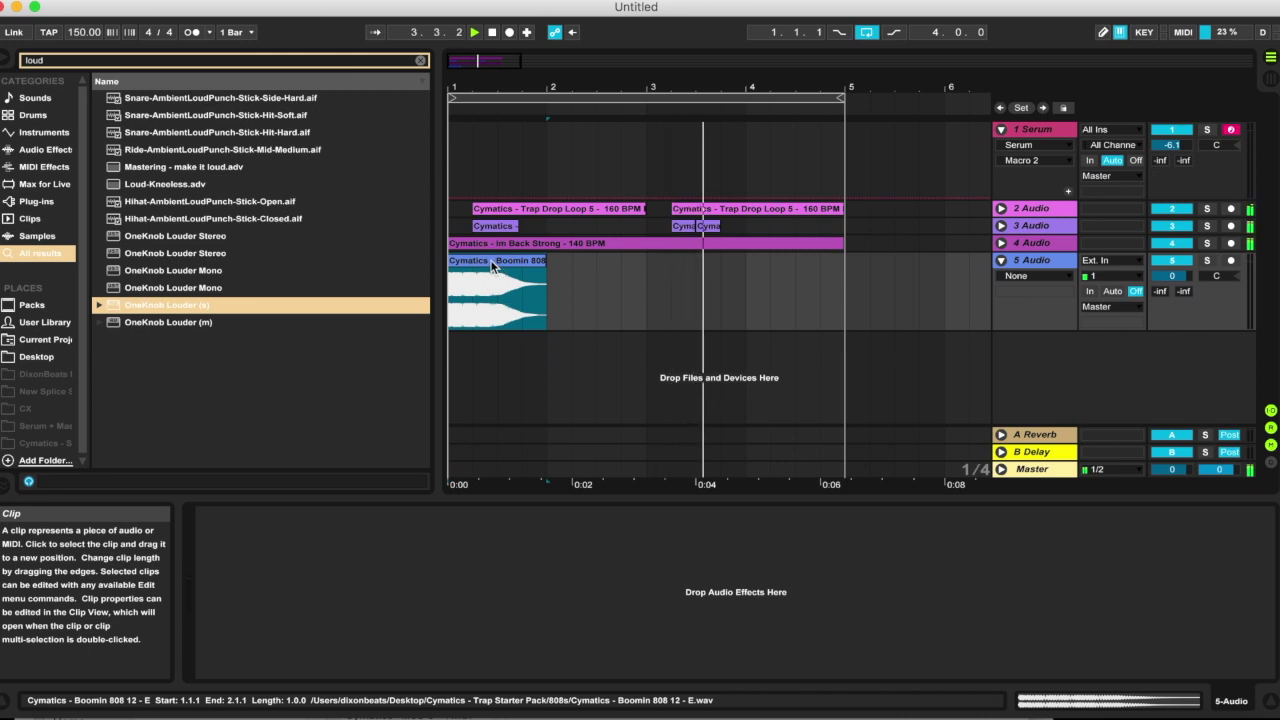
click(646, 287)
click(646, 284)
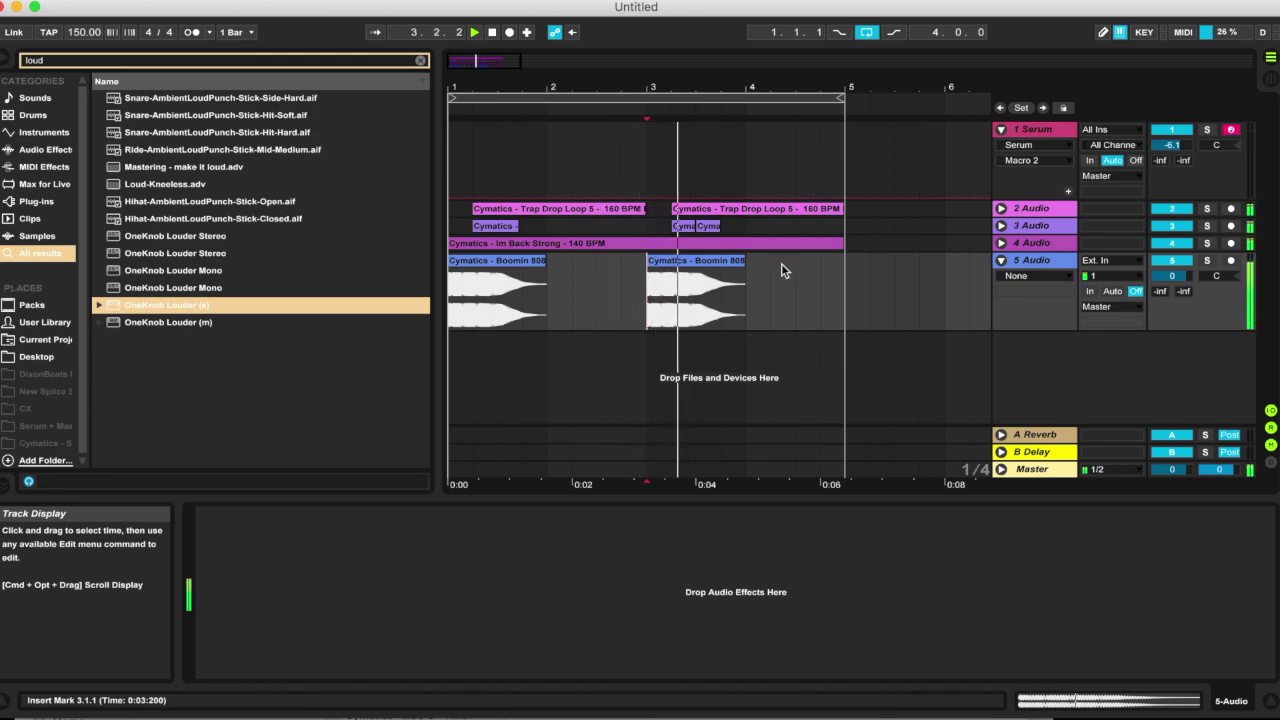
click(1001, 262)
click(934, 307)
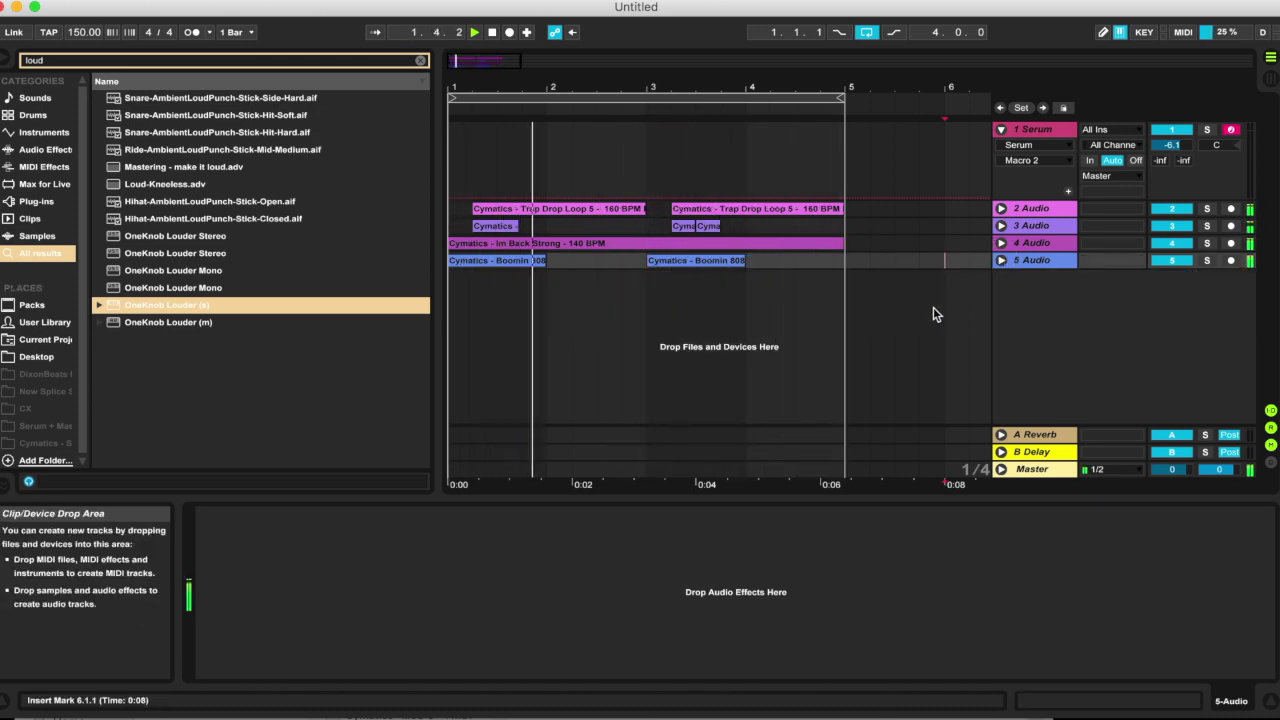
click(1001, 261)
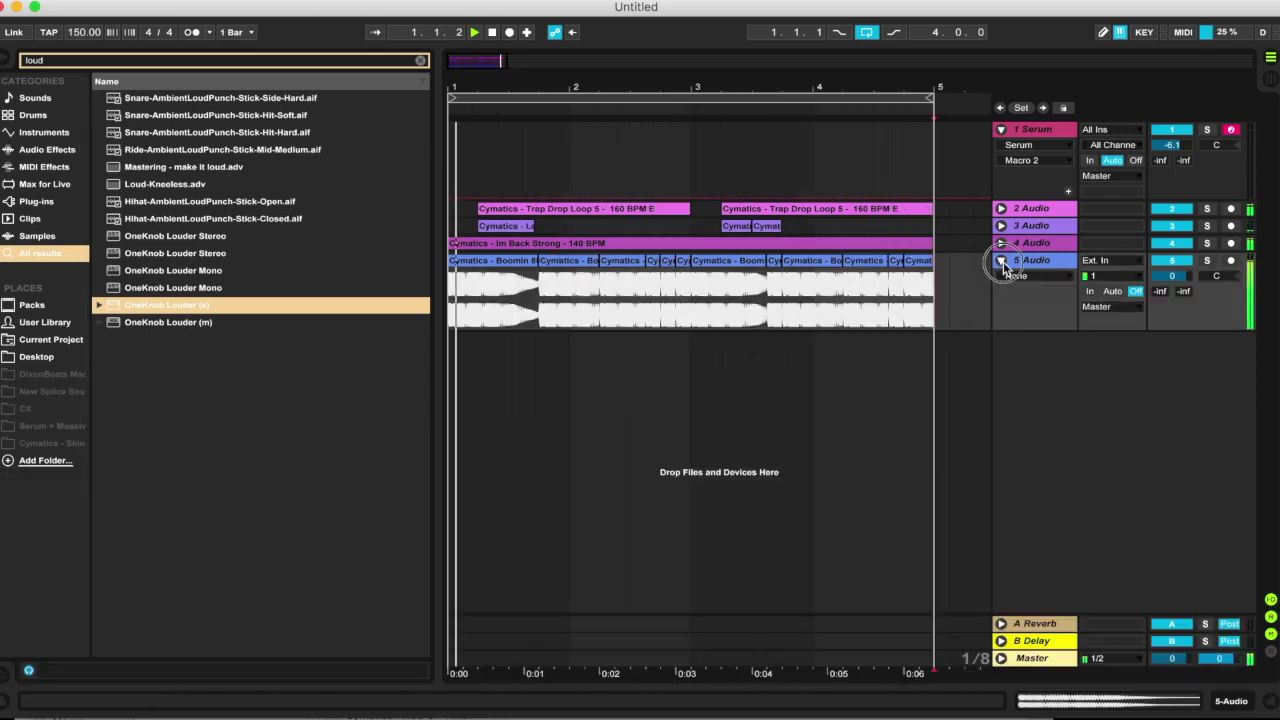
click(1001, 261)
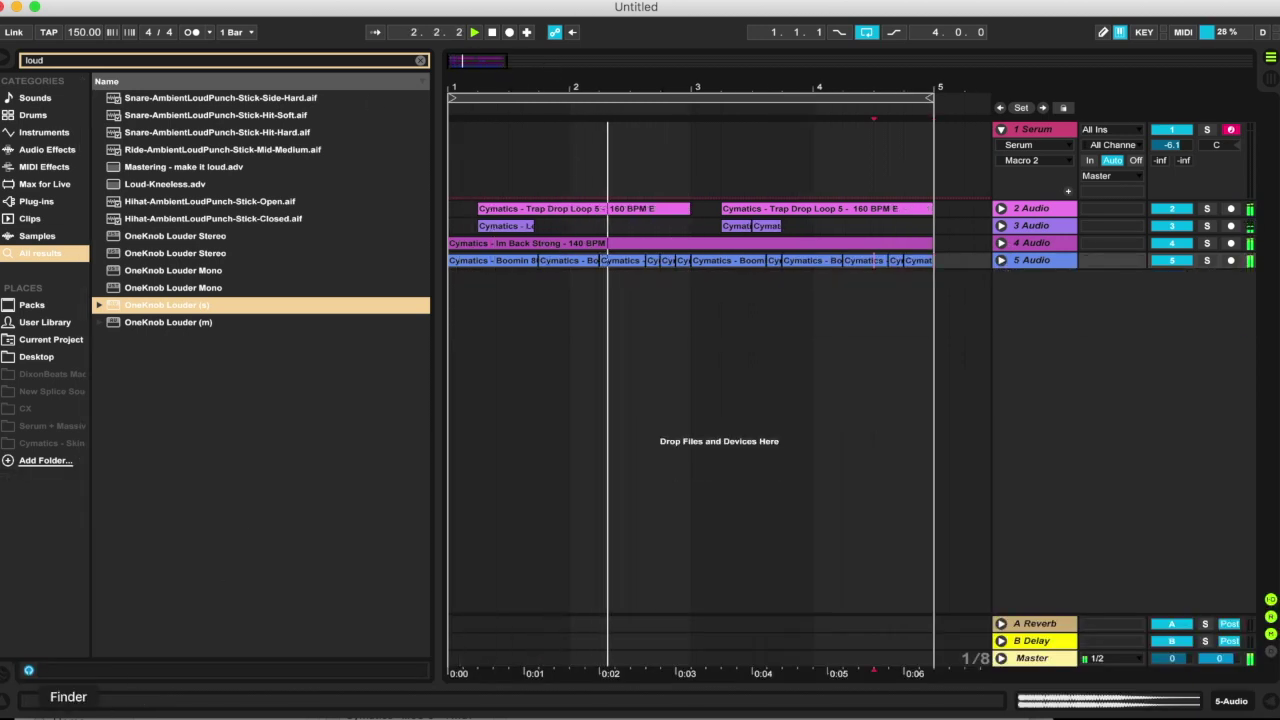
Switch to Finder, browse the pack's drum folders, and audition the clap one-shots starting from Big Clap 1
click(30, 705)
drag(448, 530, 572, 425)
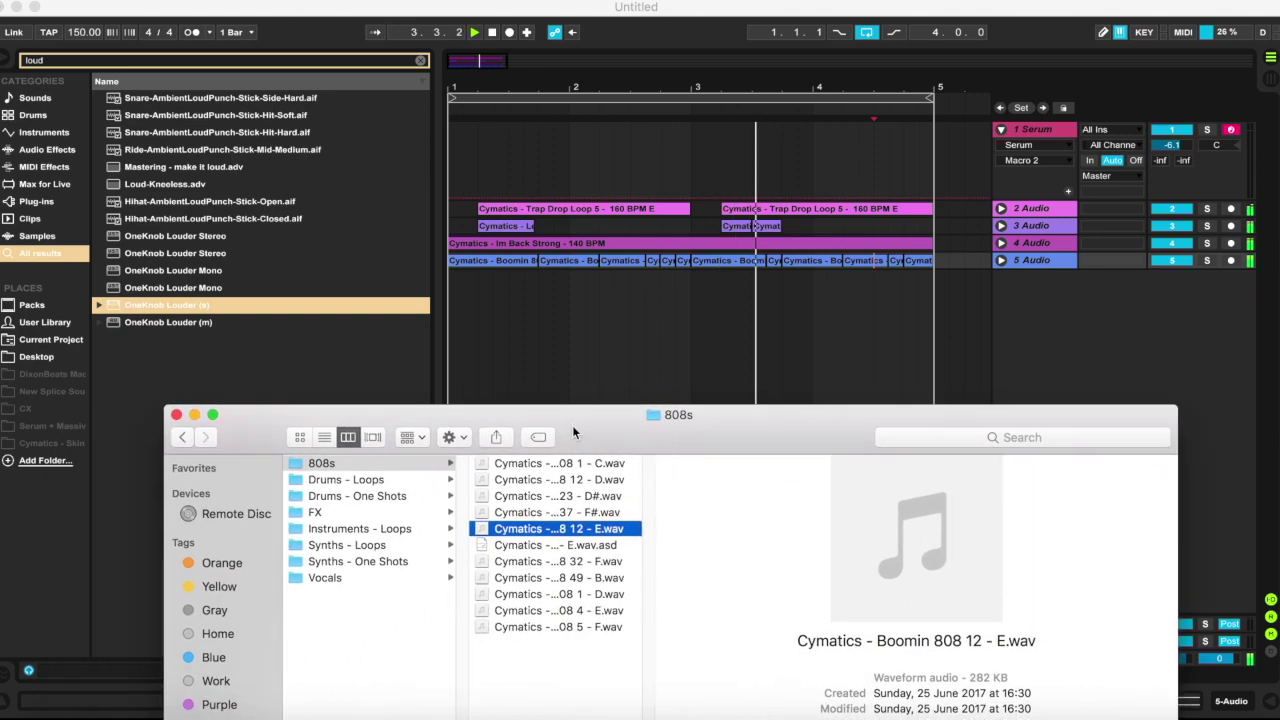
click(435, 482)
click(540, 480)
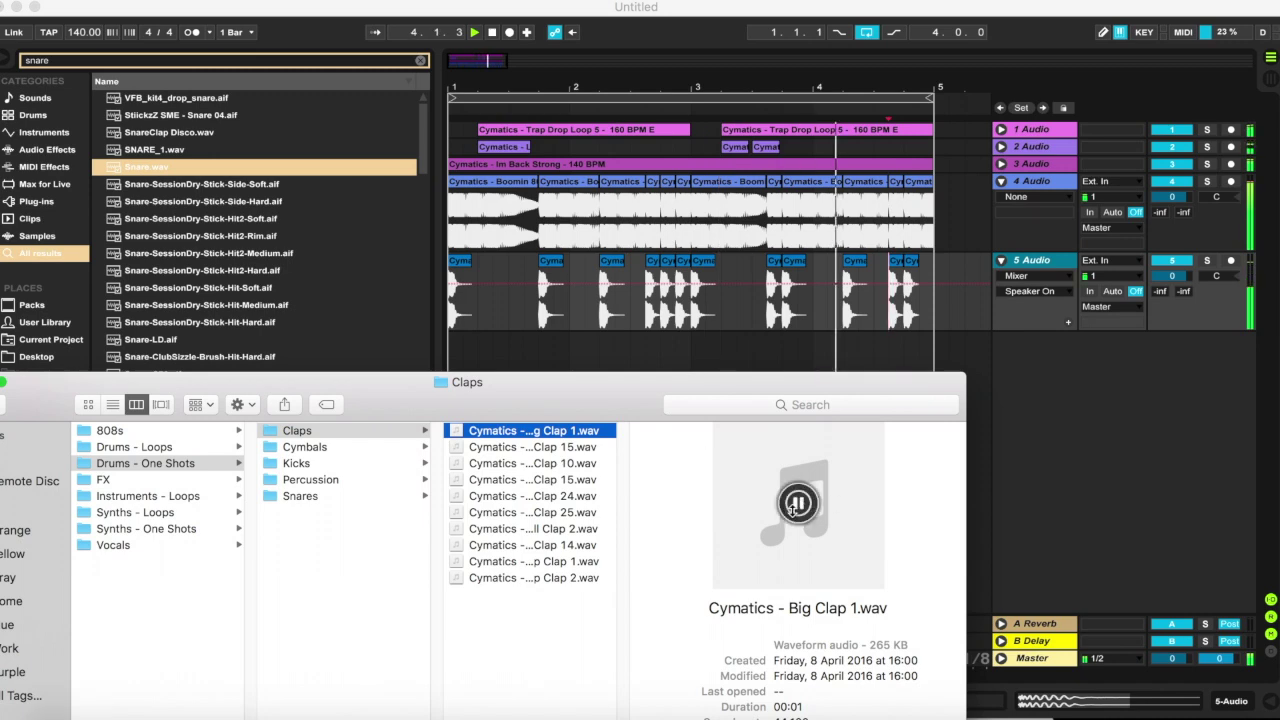
key(Down)
key(Down)
key(Down)
key(Down)
key(Down)
key(Down)
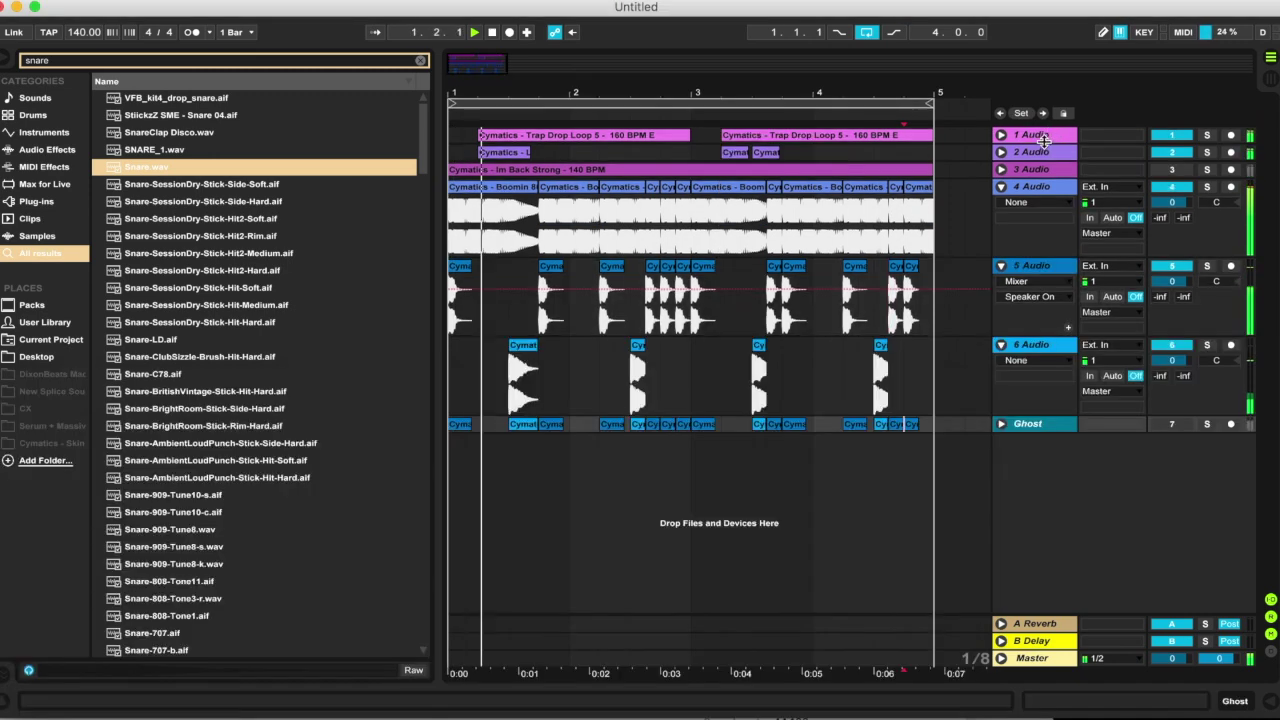
Search for the standard Compressor and add it to the Trap Drop Loop 5 track's effects chain
click(1040, 143)
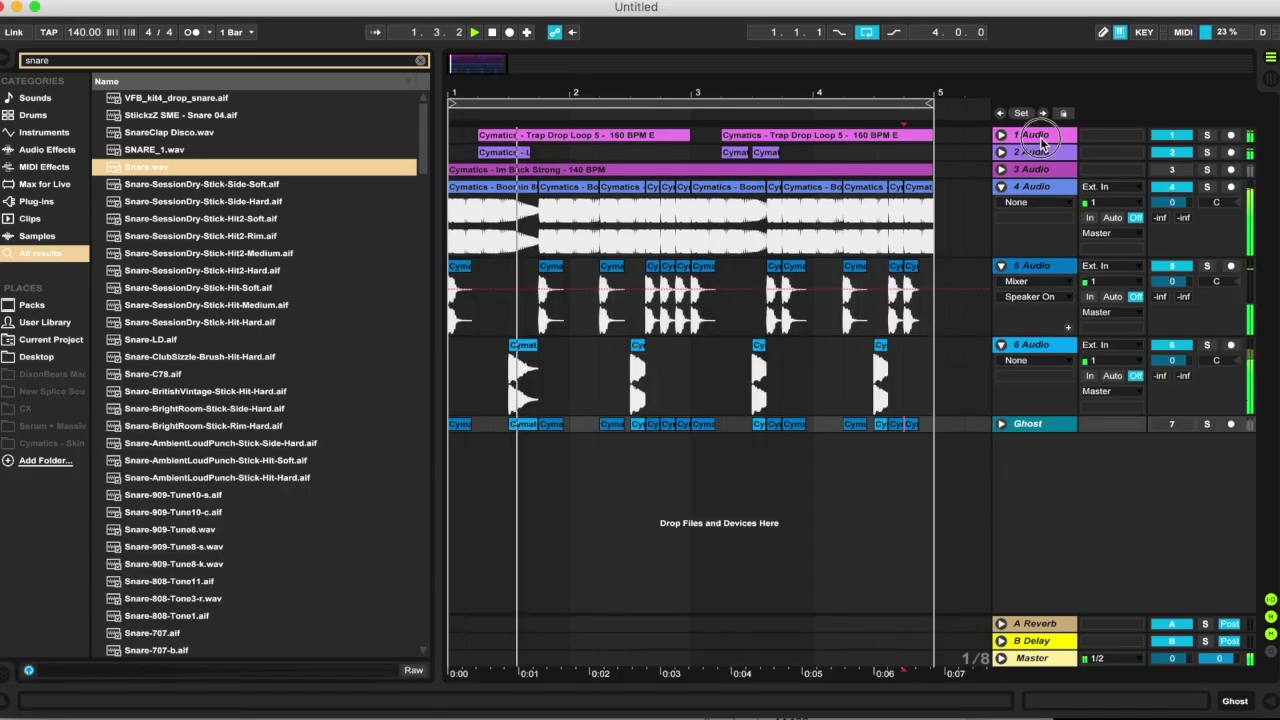
double_click(1040, 143)
click(420, 60)
text(co)
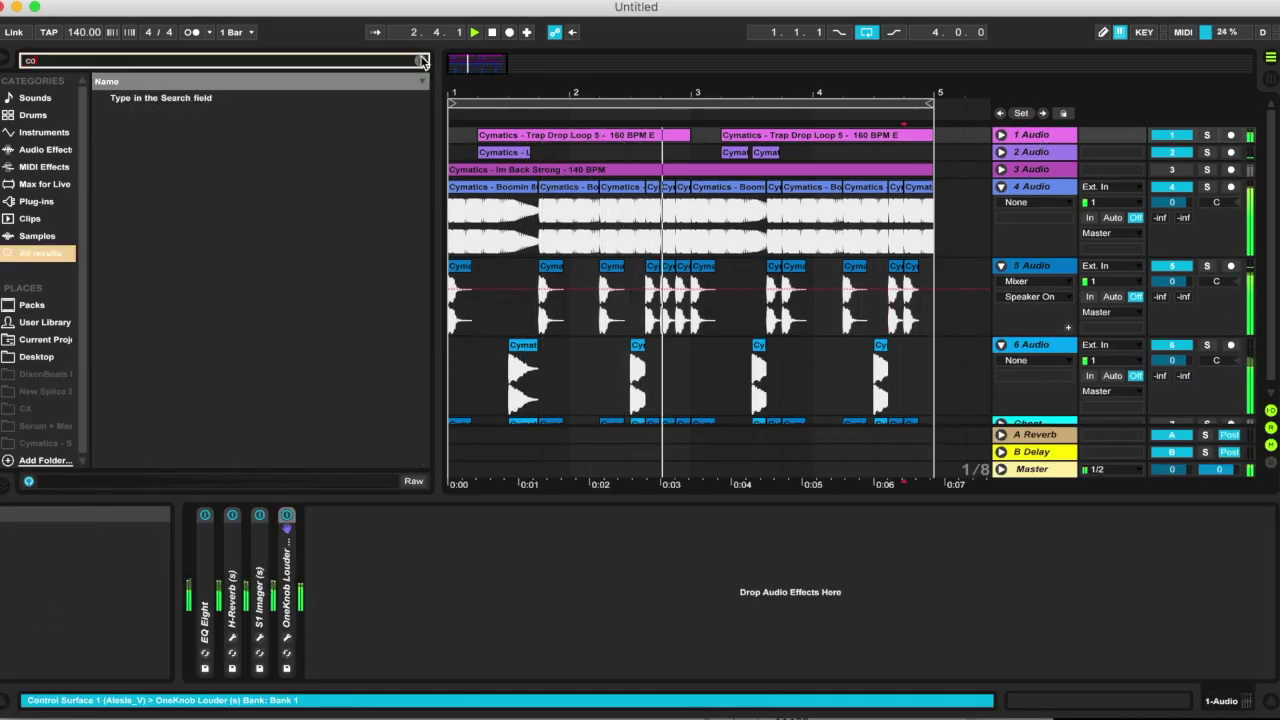
text(mpre)
click(172, 116)
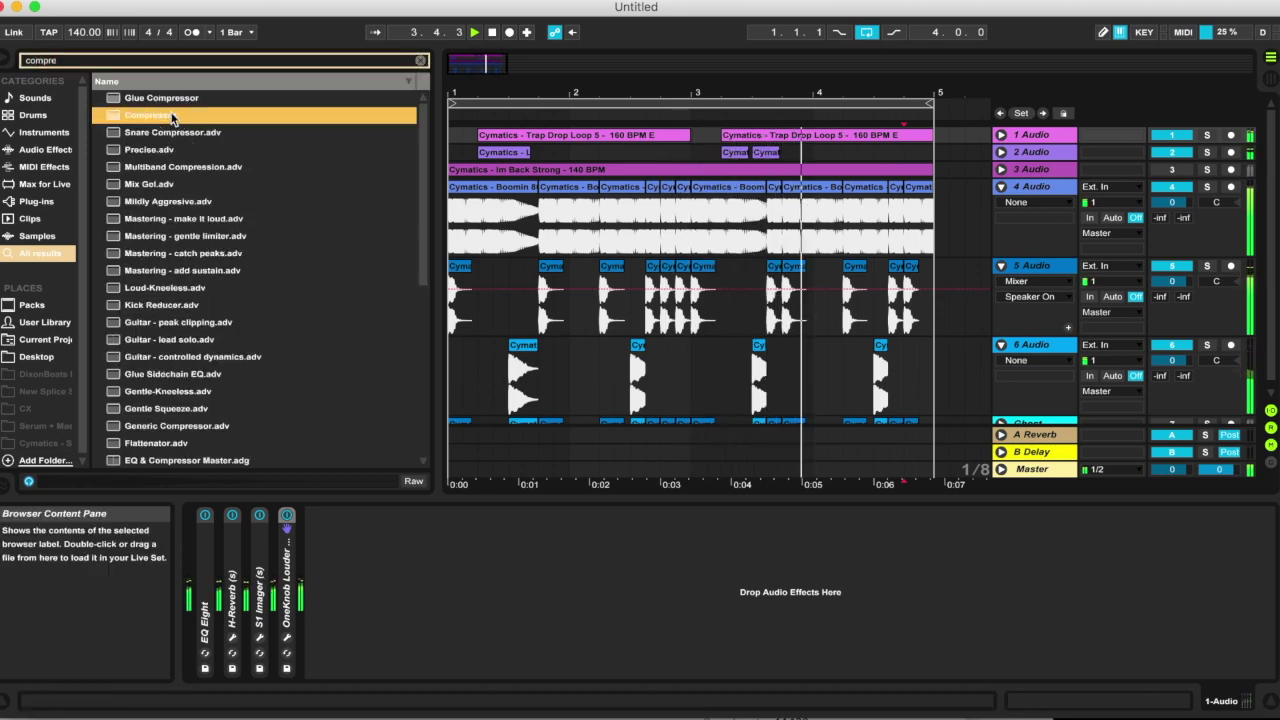
double_click(172, 116)
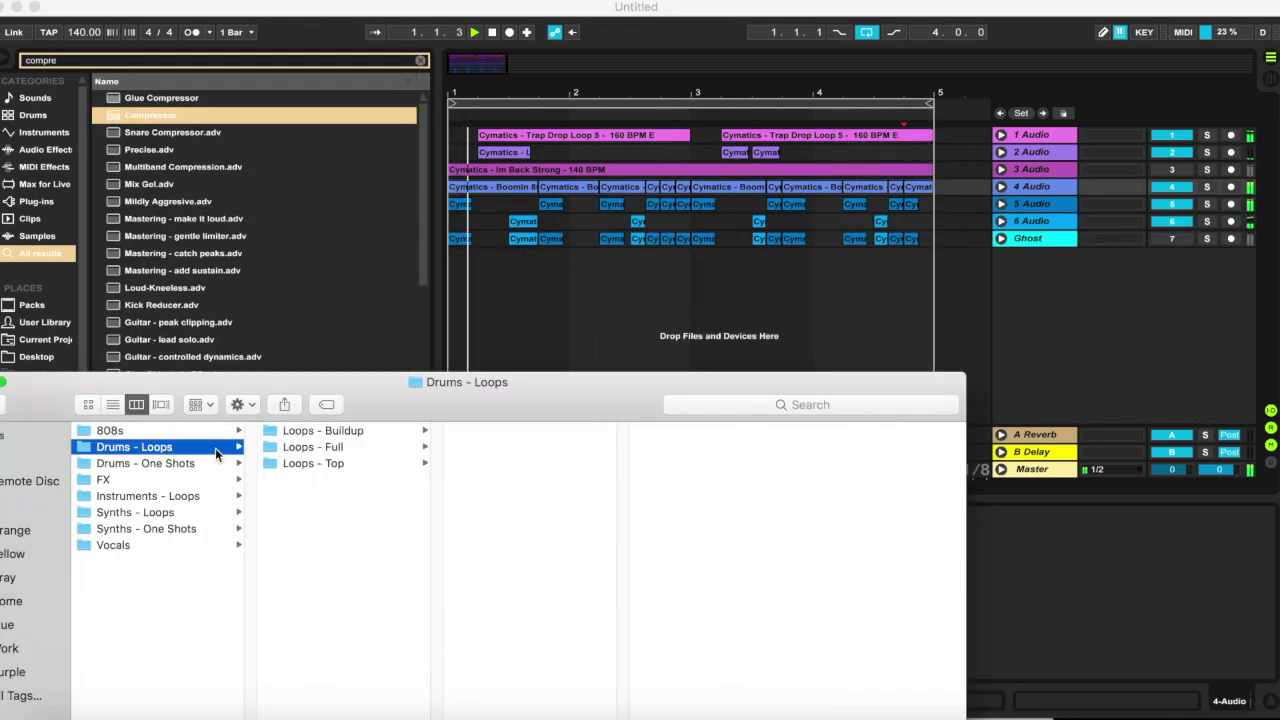
Preview Boombox Top Drum Loop 7 - 140 BPM.wav from the Loops - Top folder and place it on a new audio track at 1.1.1
click(363, 464)
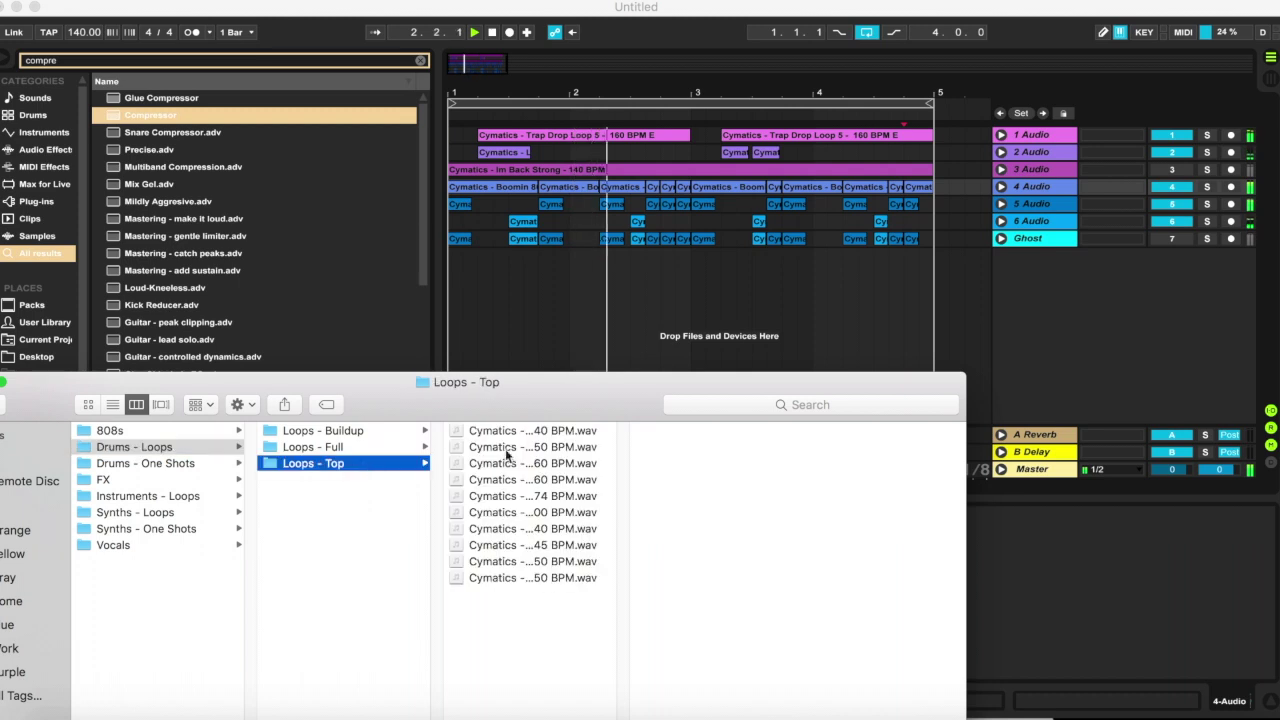
click(505, 448)
click(557, 431)
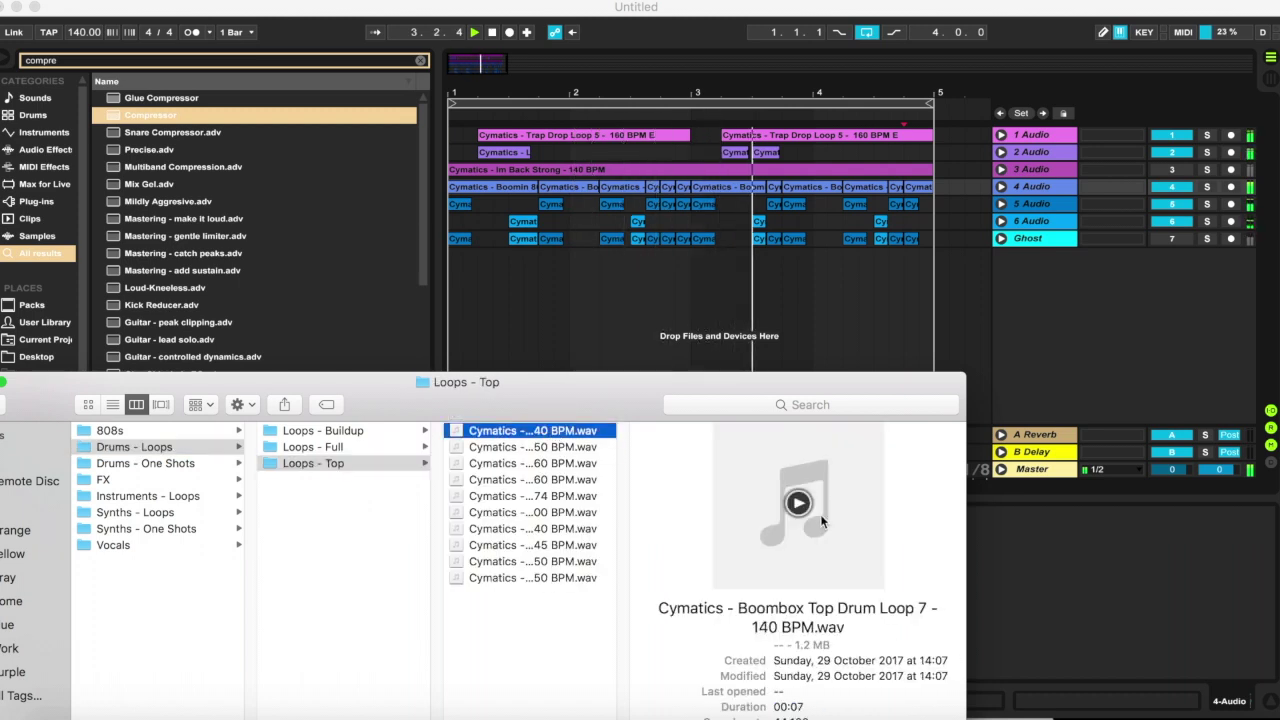
click(796, 505)
click(797, 503)
drag(555, 438, 450, 285)
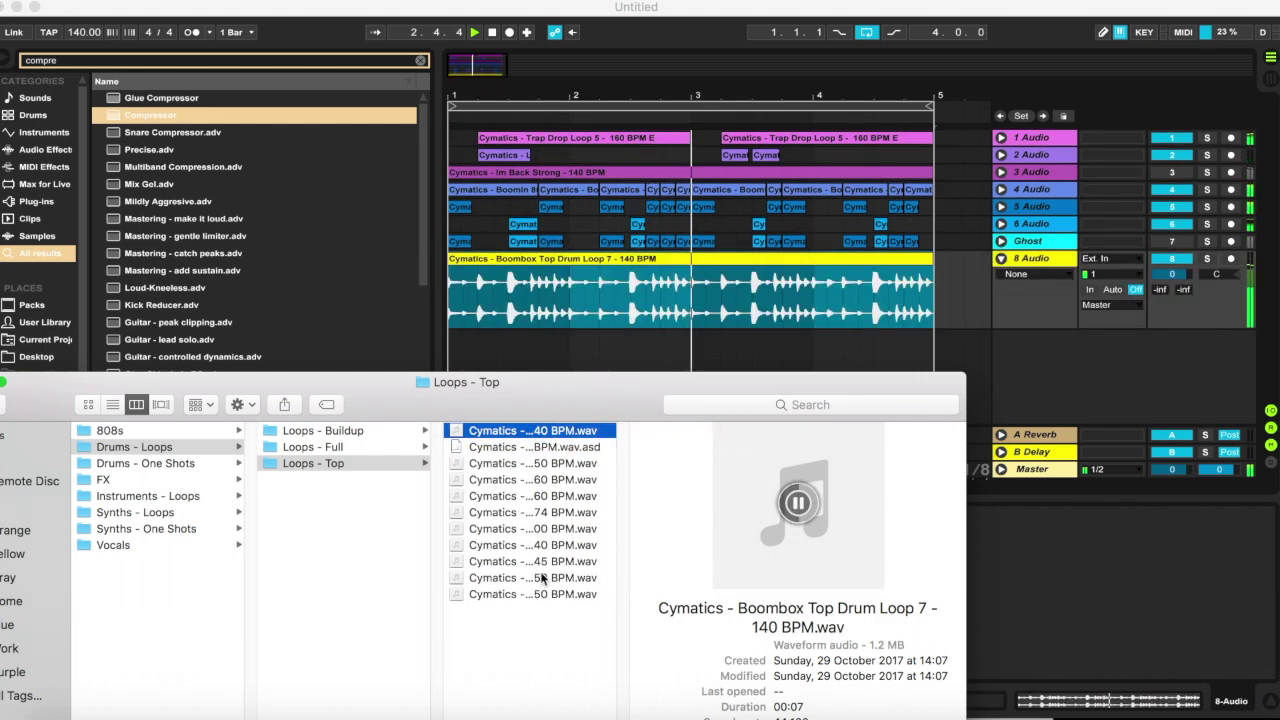
click(583, 355)
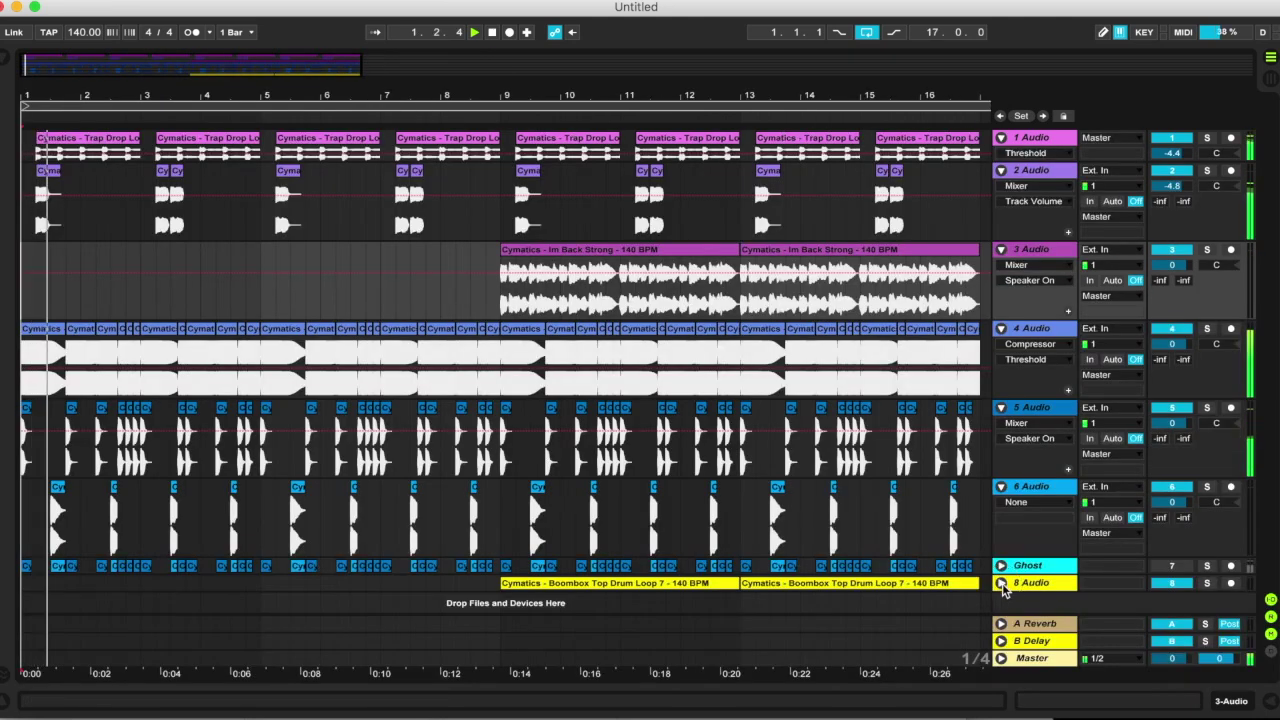
Set the Boombox Top Drum Loop track's volume to 1.6 dB and fold the track
click(1001, 583)
drag(1170, 560, 1170, 545)
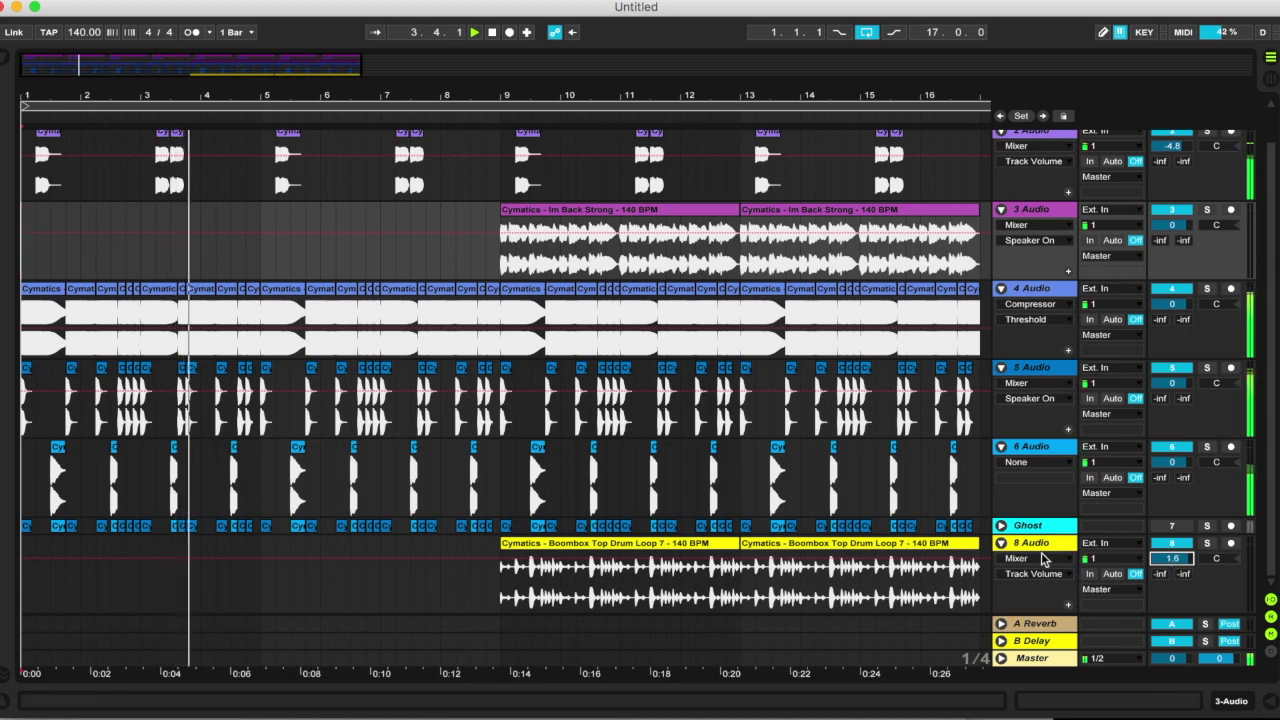
click(1001, 542)
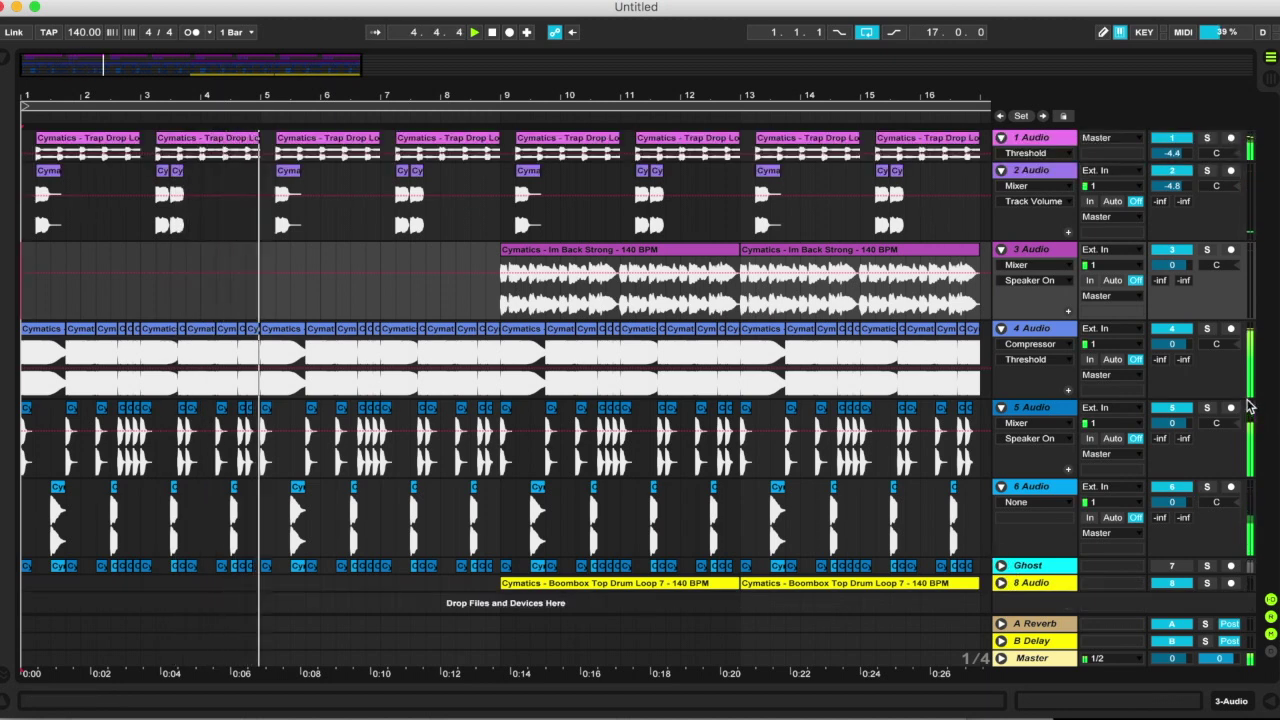